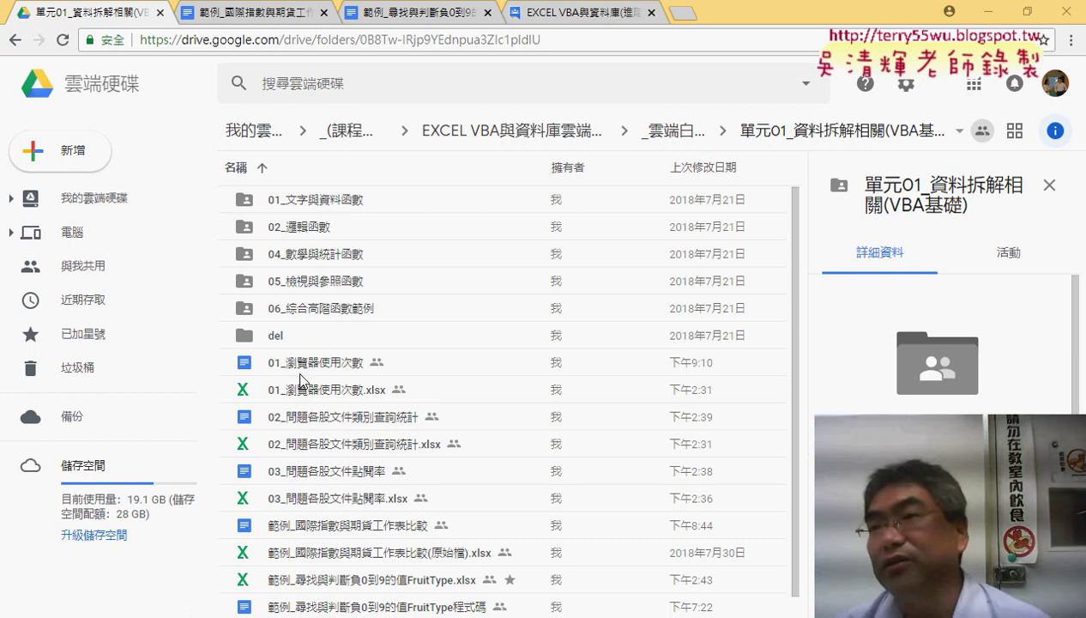
key("alt+Tab")
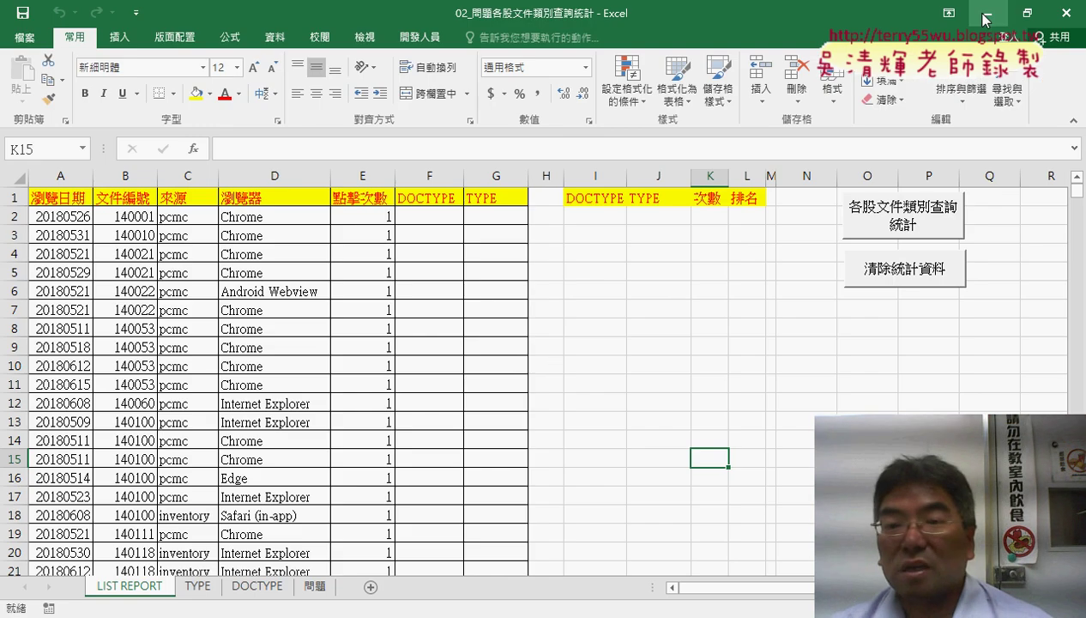
left_click(637, 307)
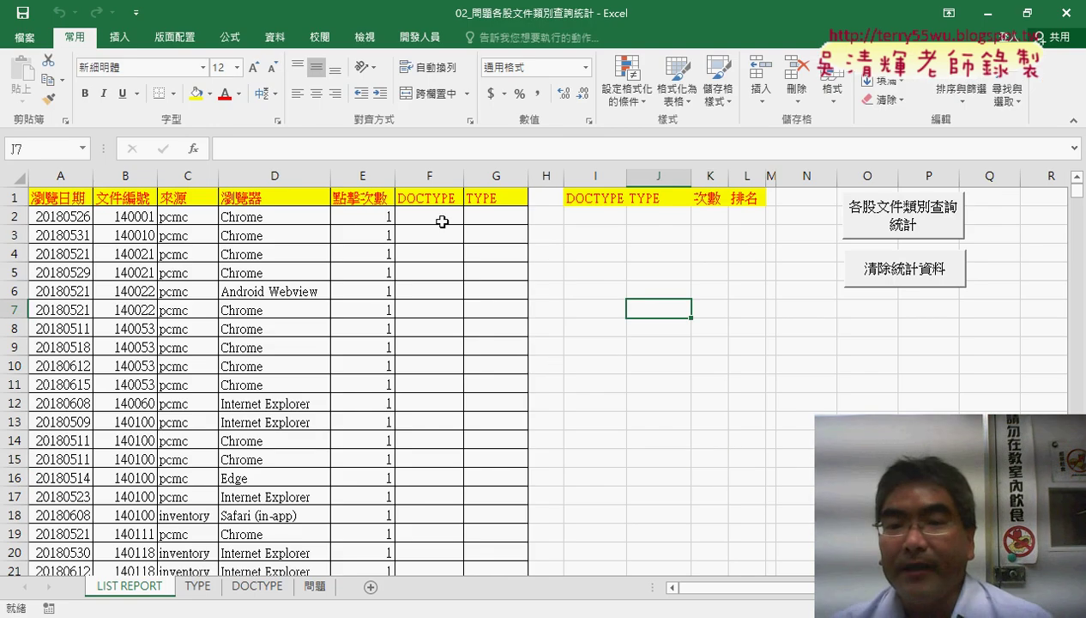
left_click(433, 175)
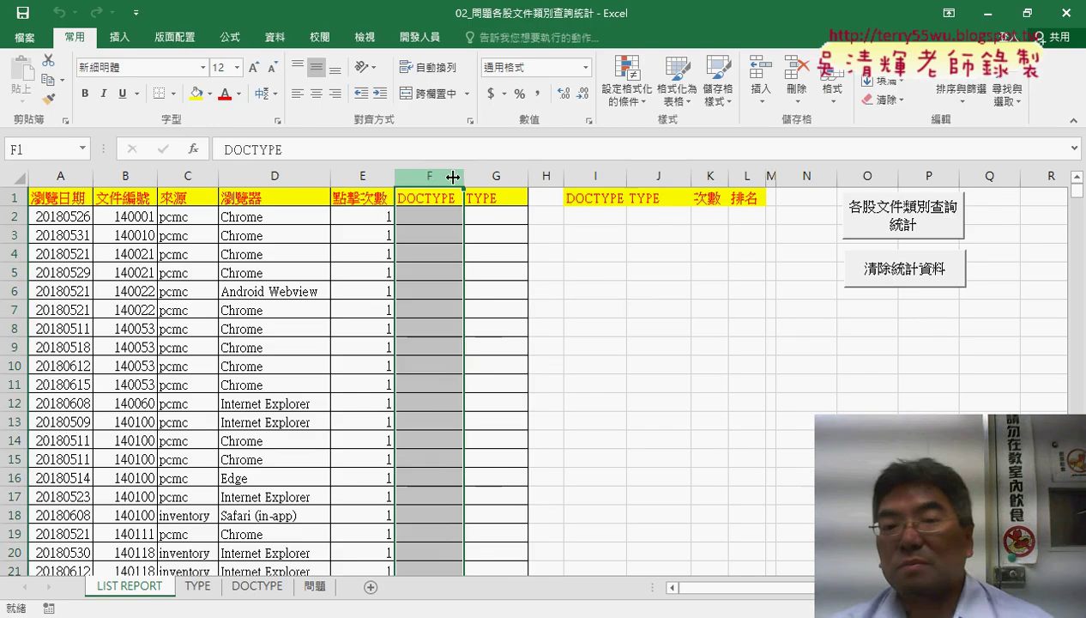
left_click(424, 198)
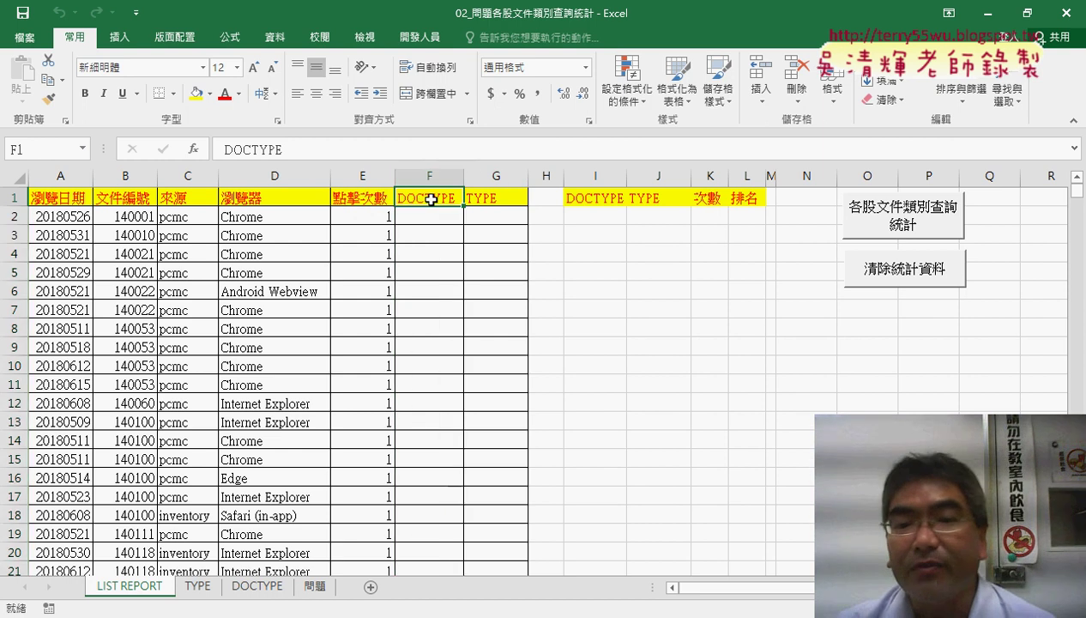
left_click(274, 591)
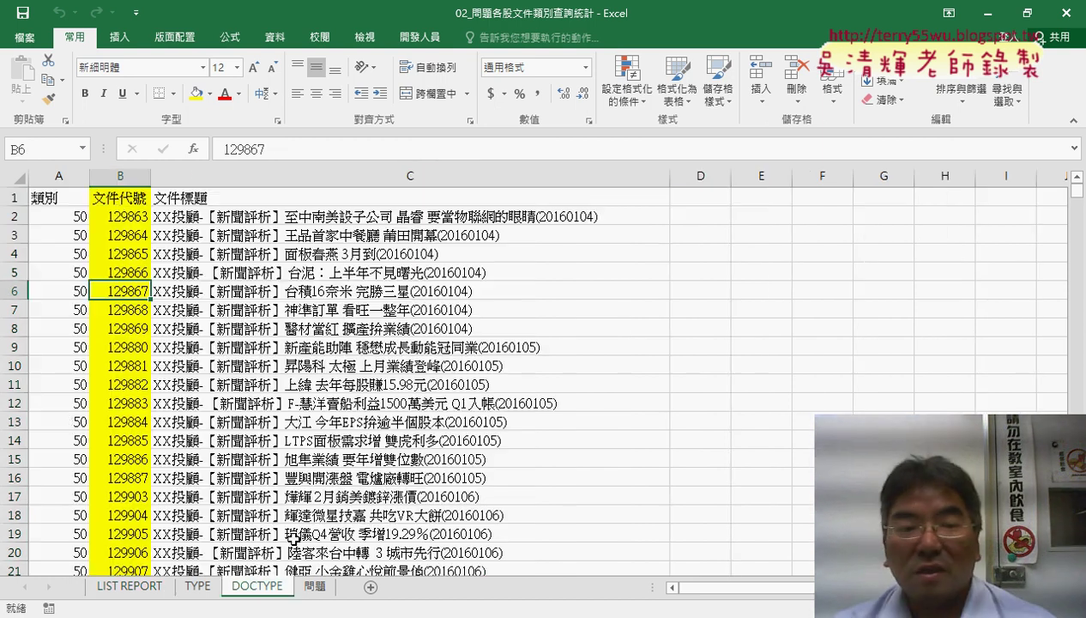
left_click(118, 218)
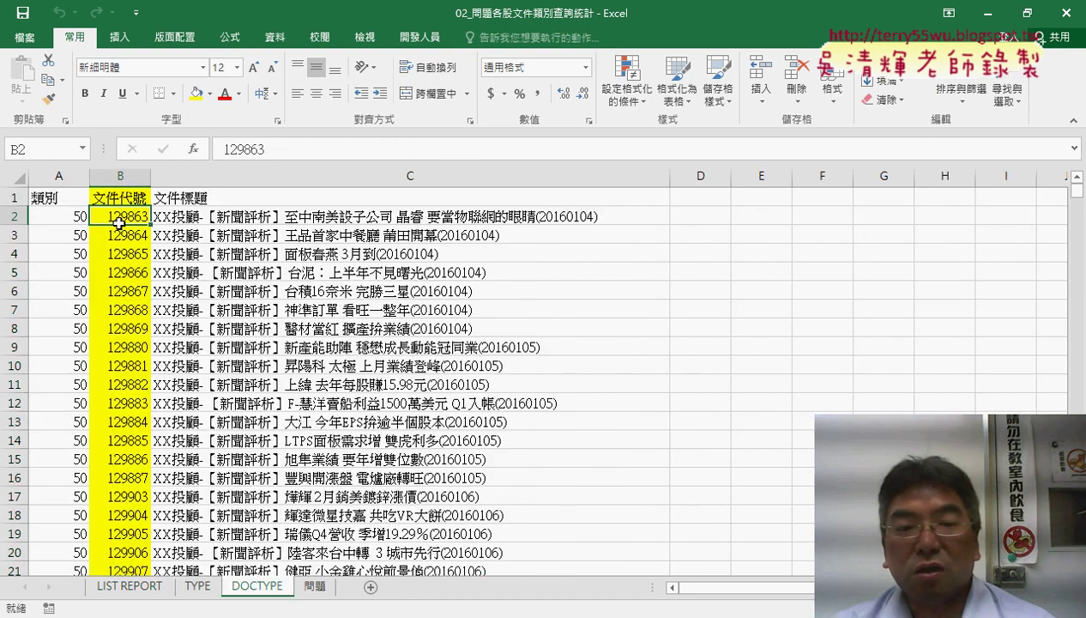
left_click(62, 219)
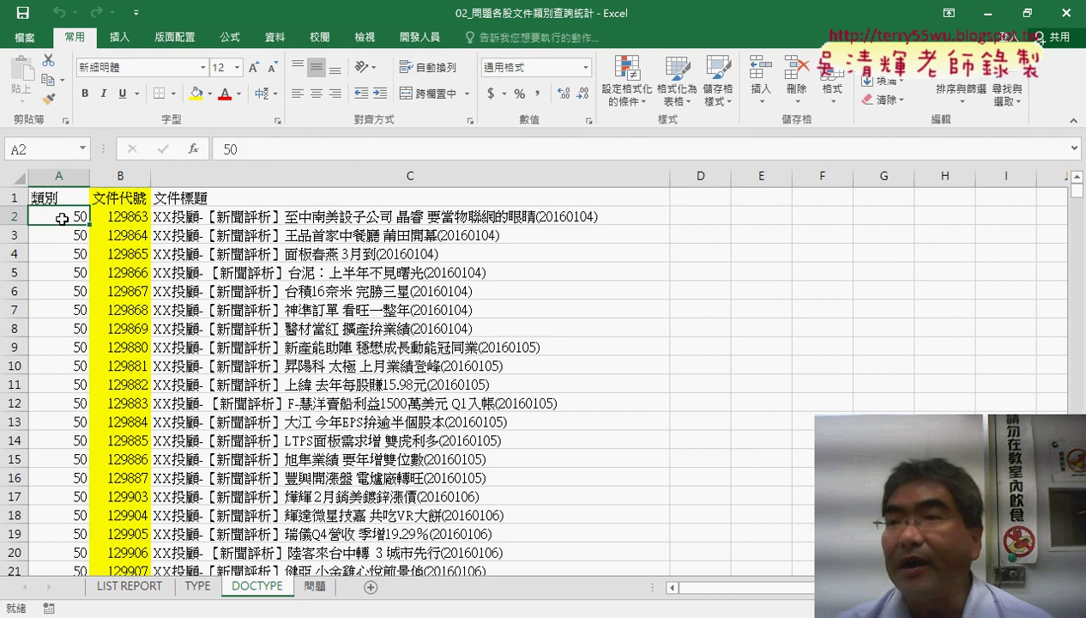
left_click(112, 219)
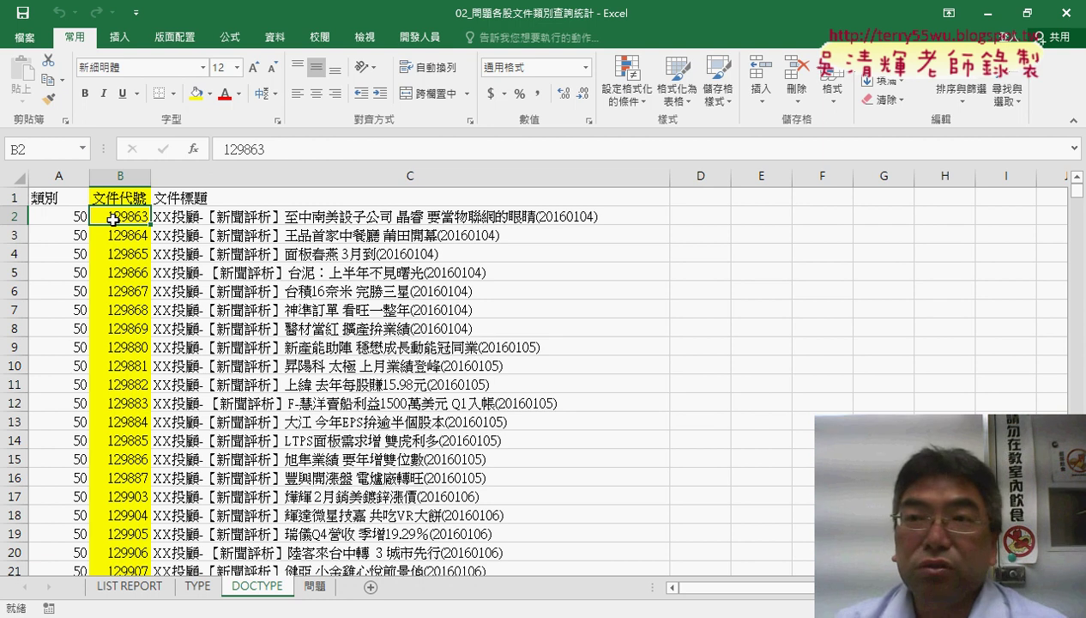
left_click(121, 176)
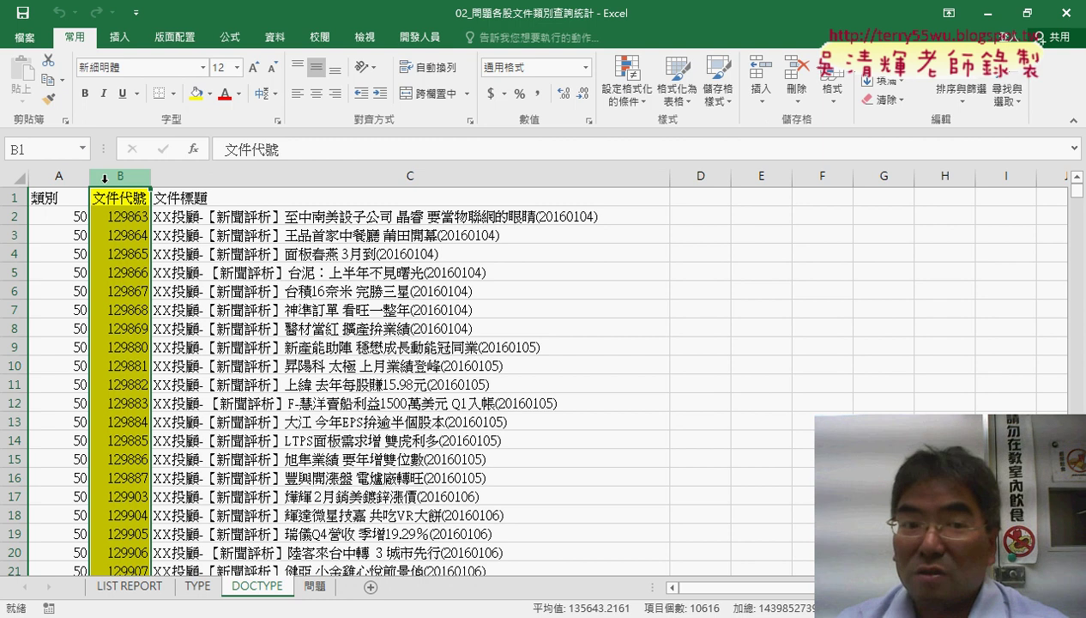
left_click(63, 176)
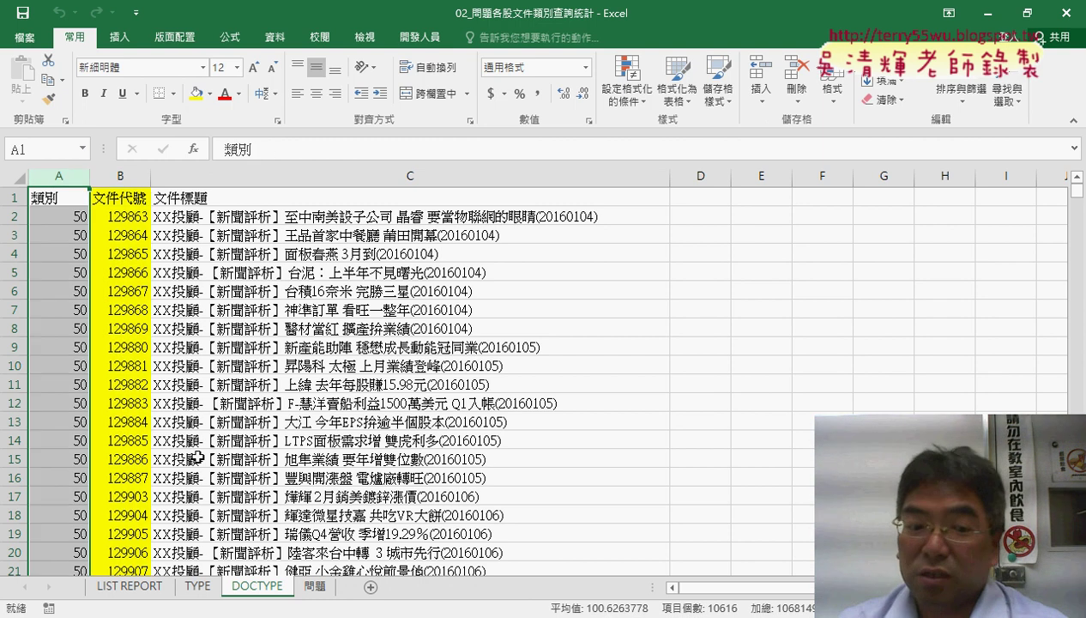
left_click(138, 587)
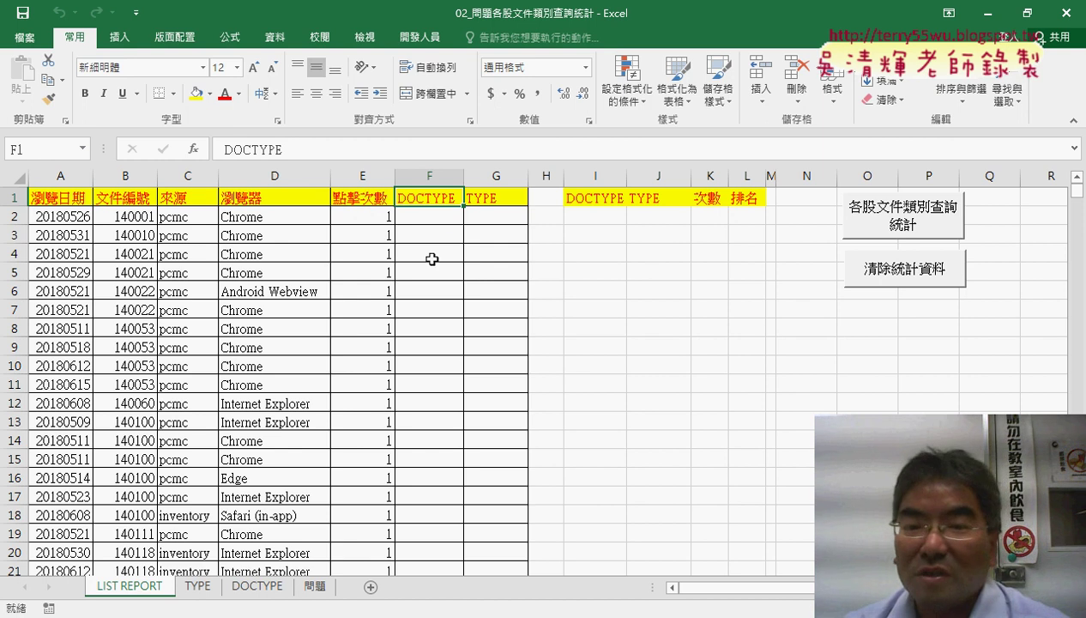
left_click(432, 219)
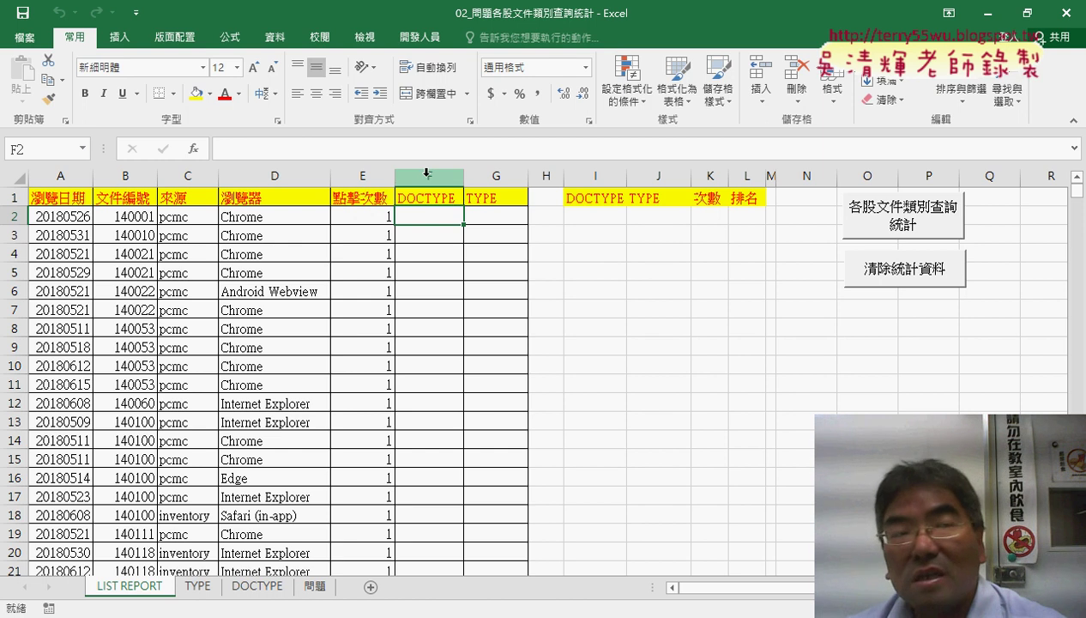
left_click_drag(427, 173, 484, 176)
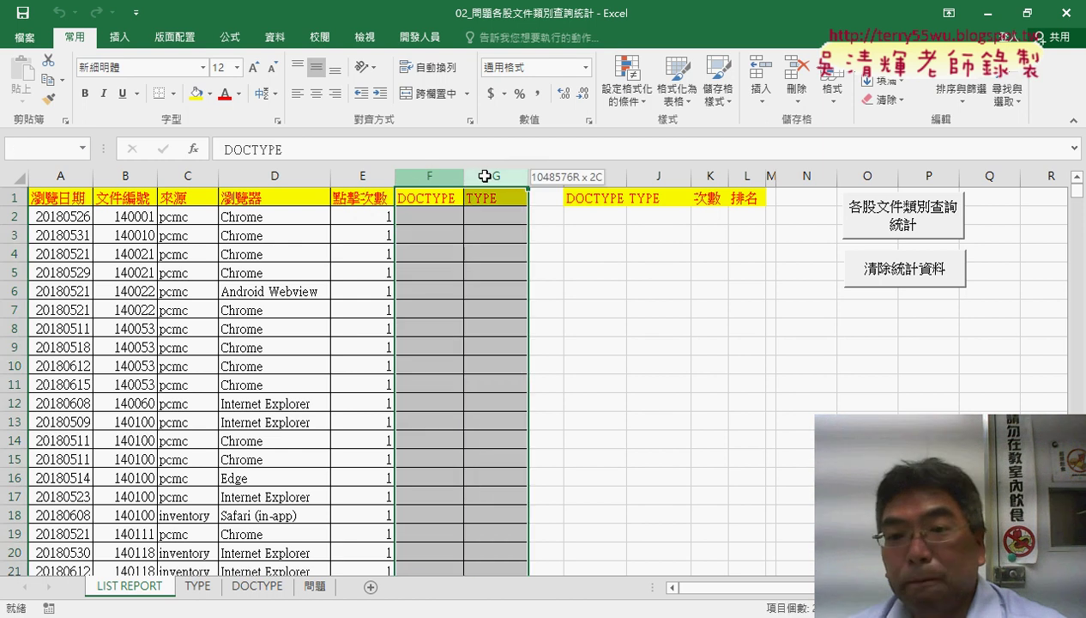
mouse_move(595, 176)
left_mouse_down()
mouse_move(605, 196)
mouse_move(658, 197)
left_mouse_up()
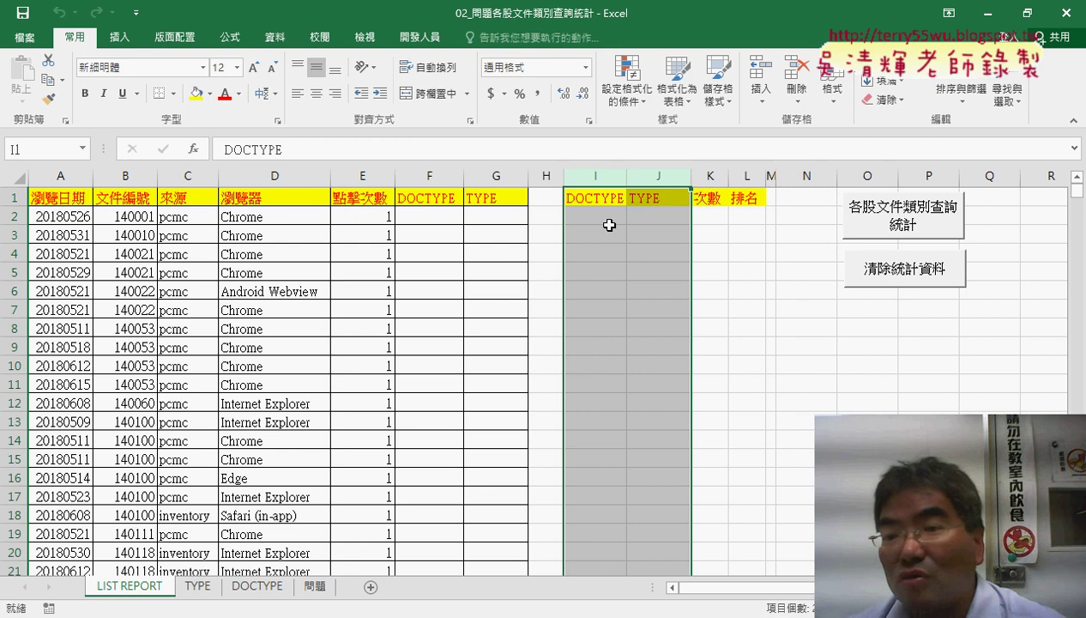
left_click(714, 221)
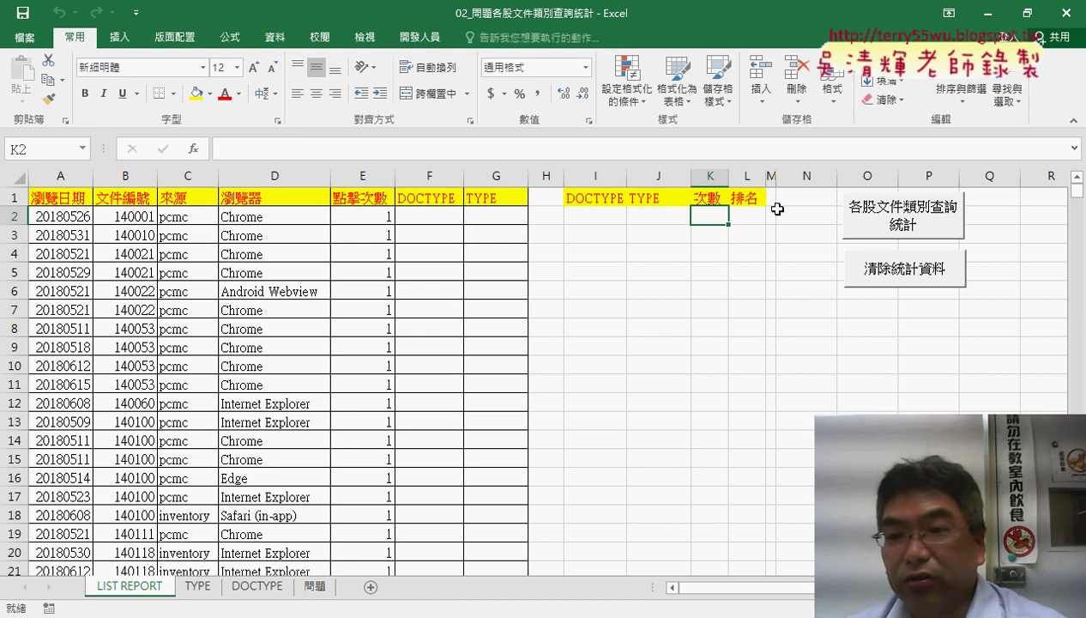
Step: Run 各股文件類別查詢統計, review the I1:L11 ranking, then clear with 清除統計資料 and rerun it
left_click(911, 225)
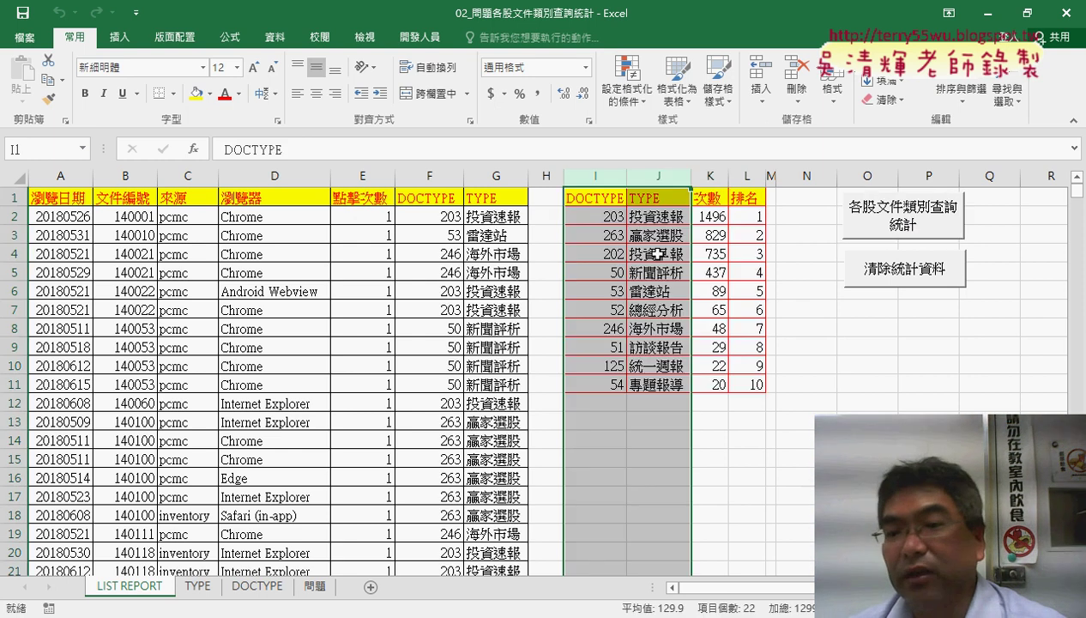
left_click_drag(752, 198, 566, 383)
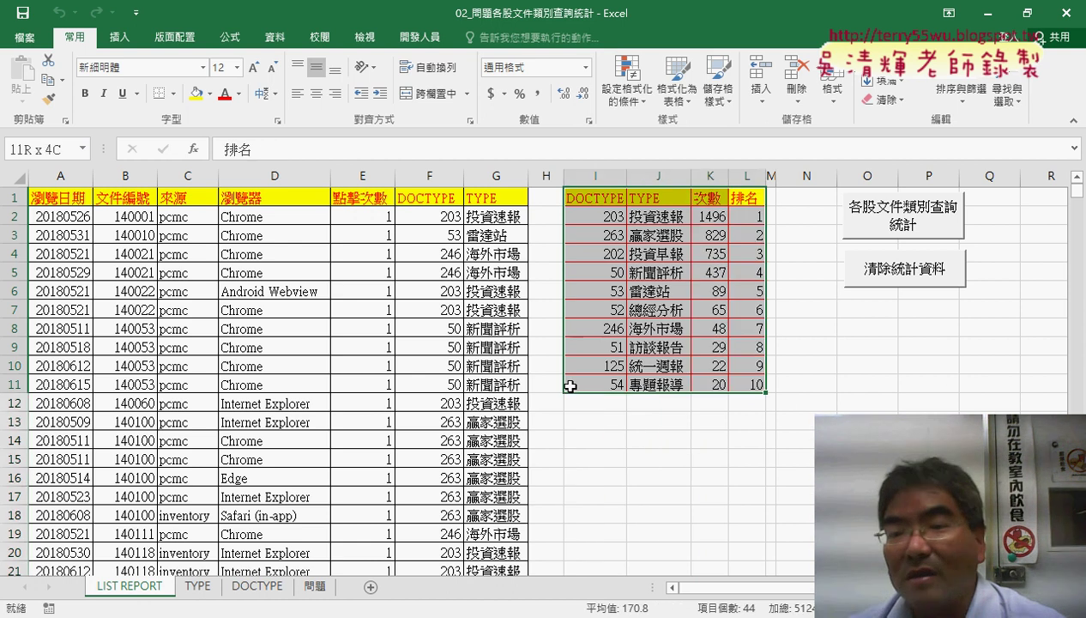
left_click(717, 219)
left_click(653, 217)
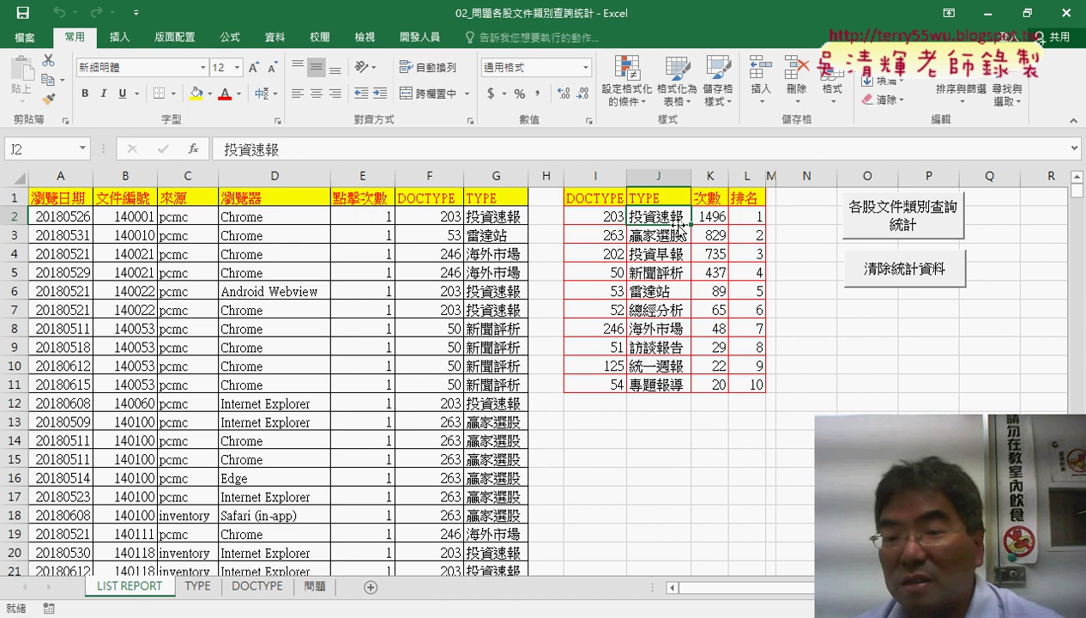
left_click(667, 237)
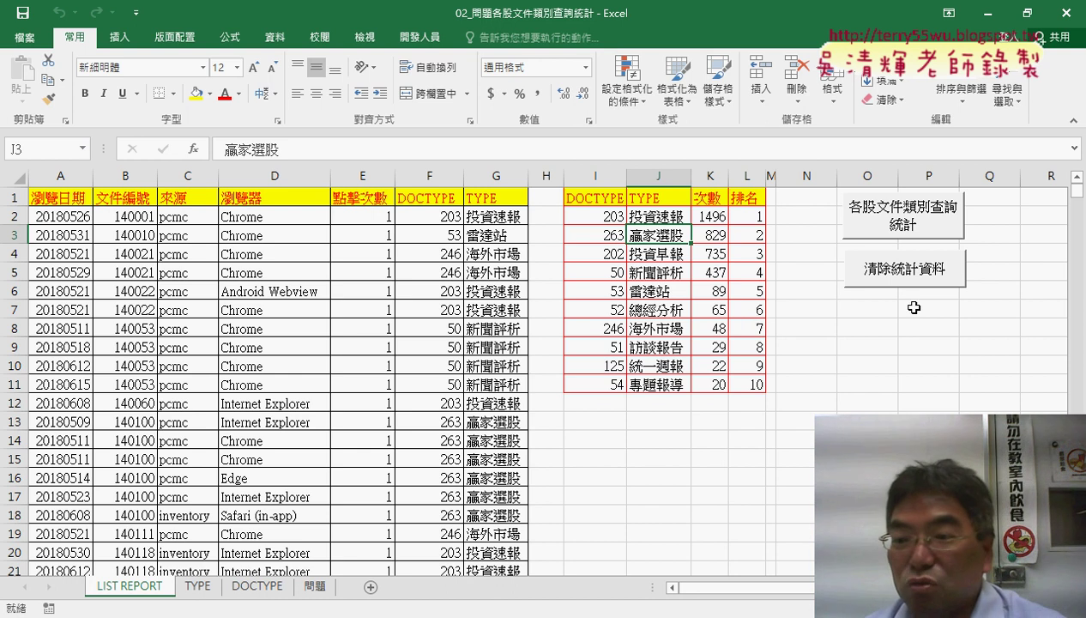
left_click(925, 281)
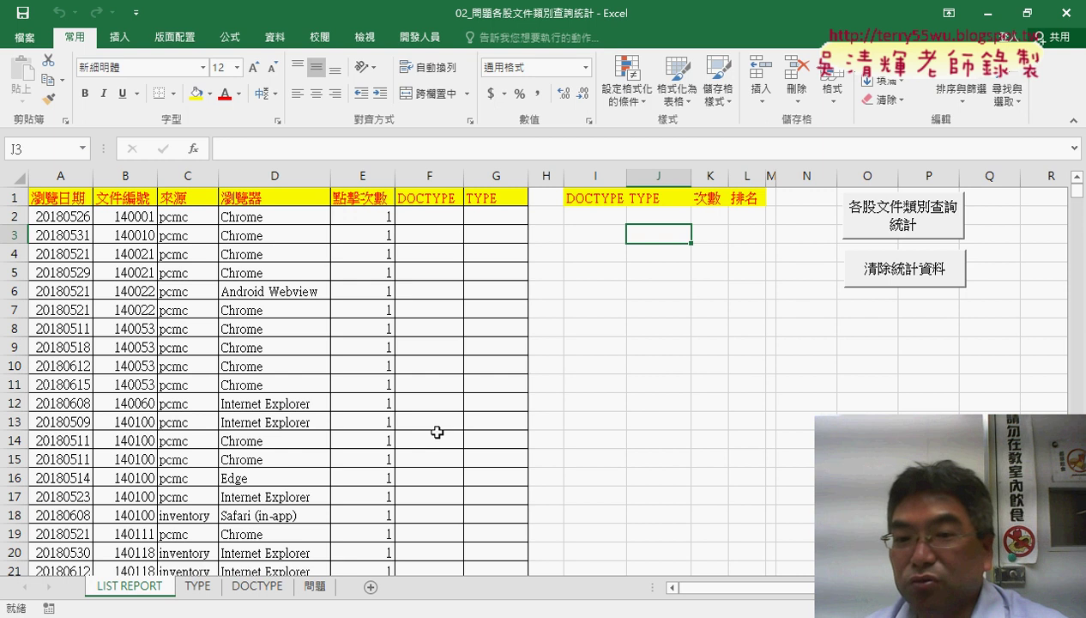
left_click(899, 214)
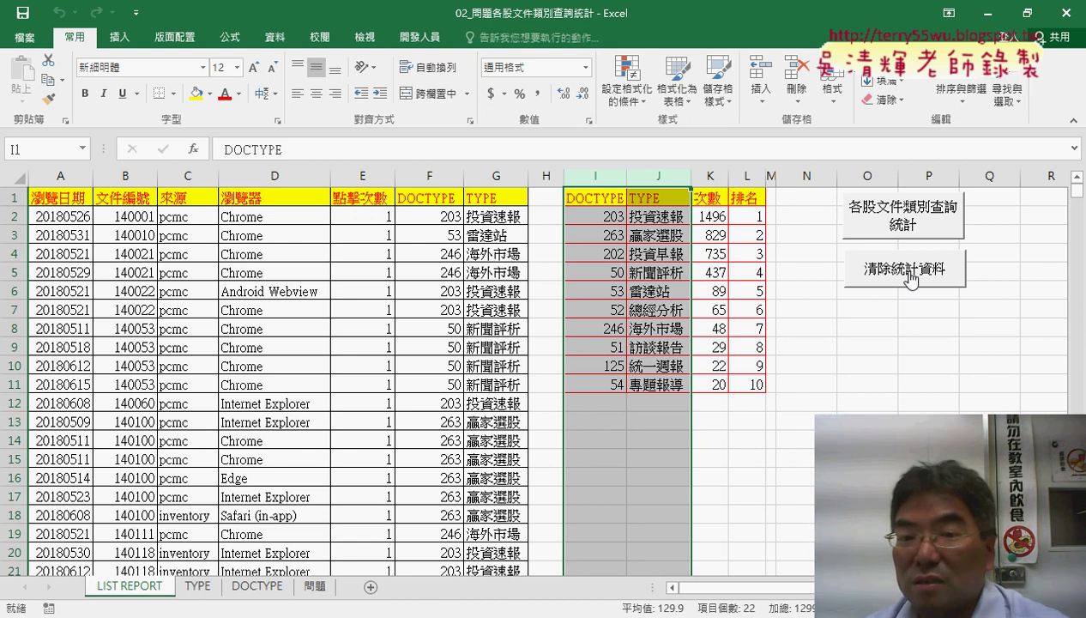
Step: Inspect F2's LOOKUP formula, the B2 document number 140001 and the DOCTYPE sheet
left_click(434, 215)
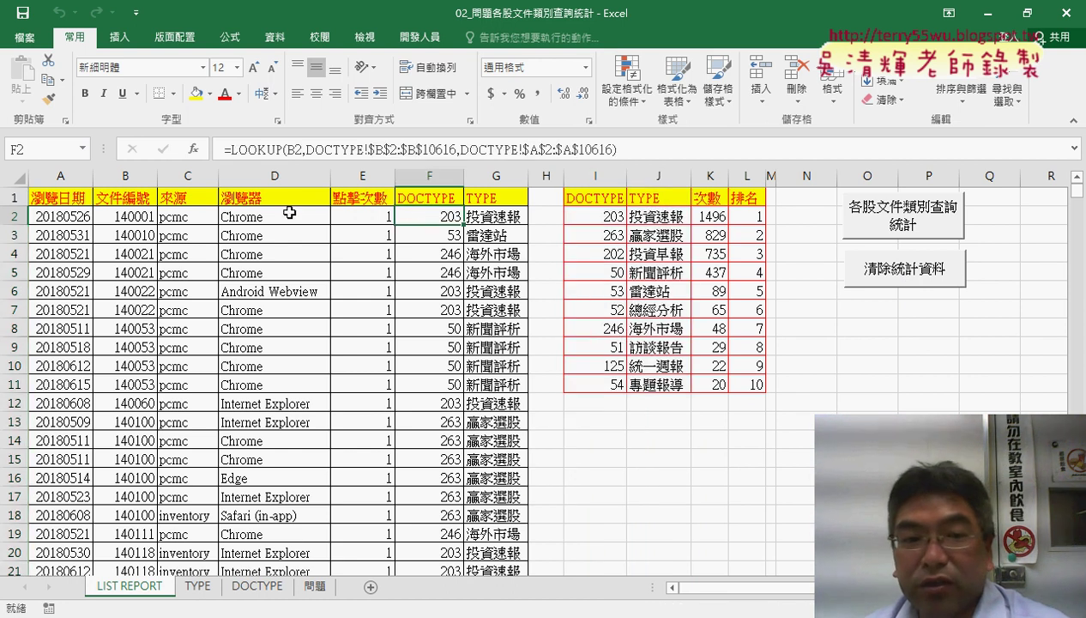
left_click(149, 222)
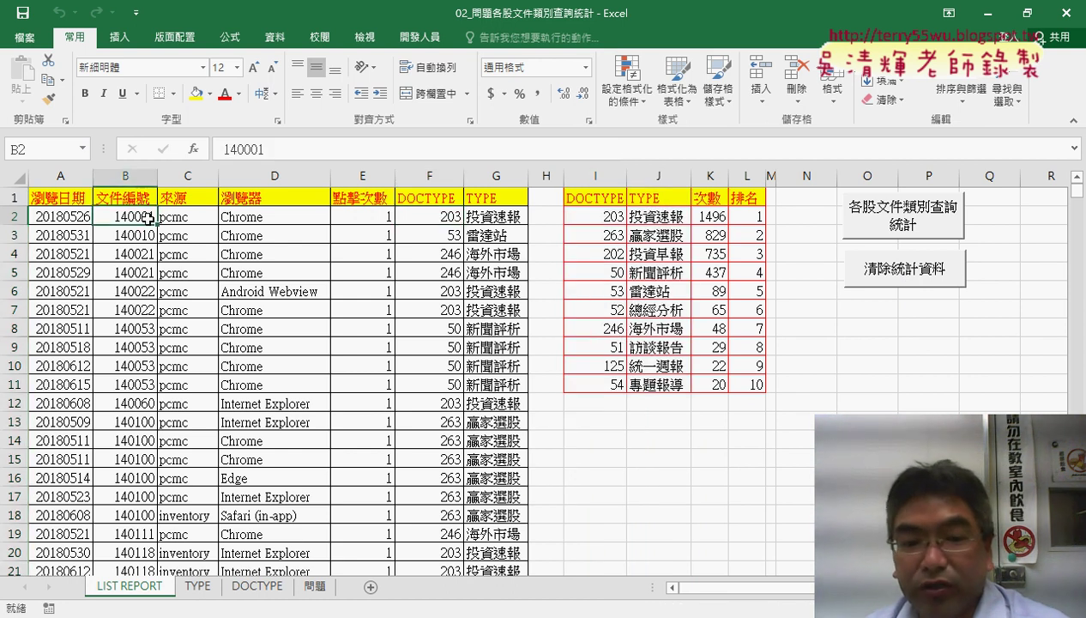
left_click(250, 589)
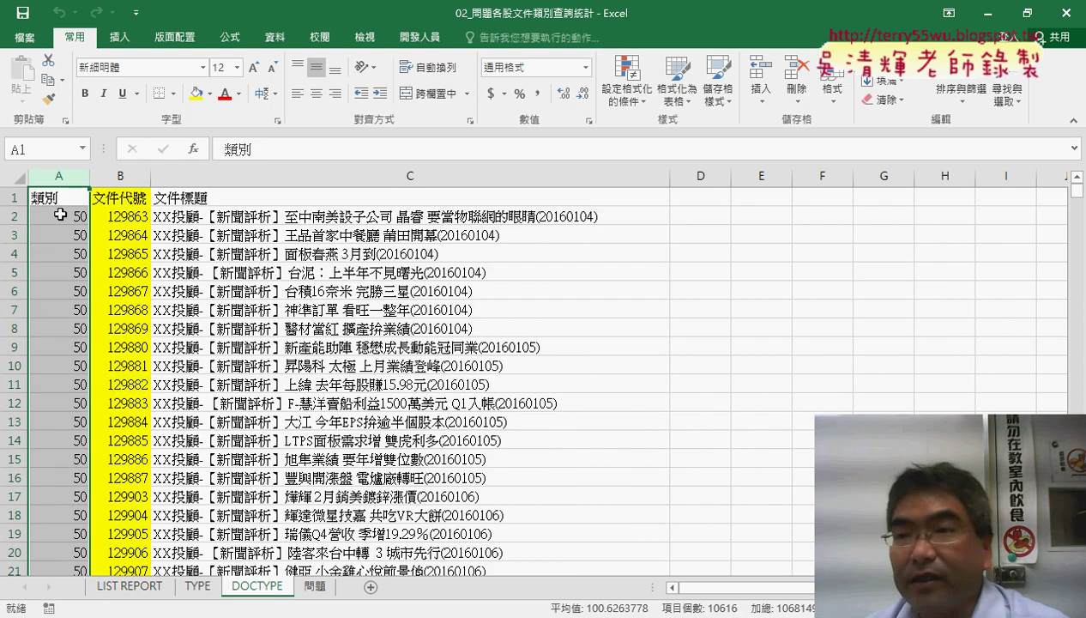
left_click(150, 589)
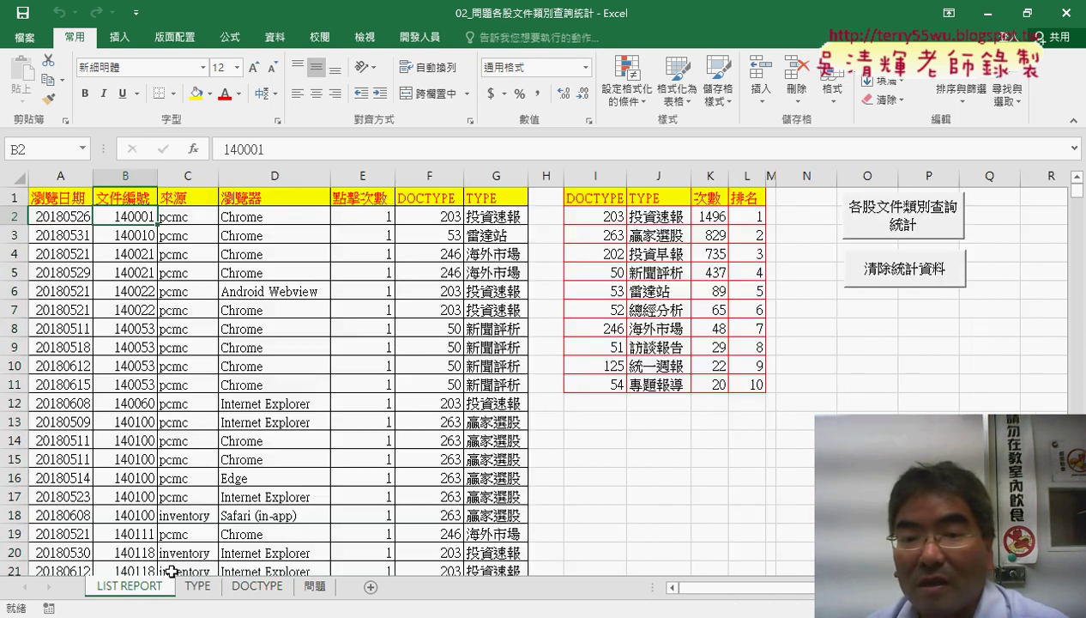
left_click(444, 217)
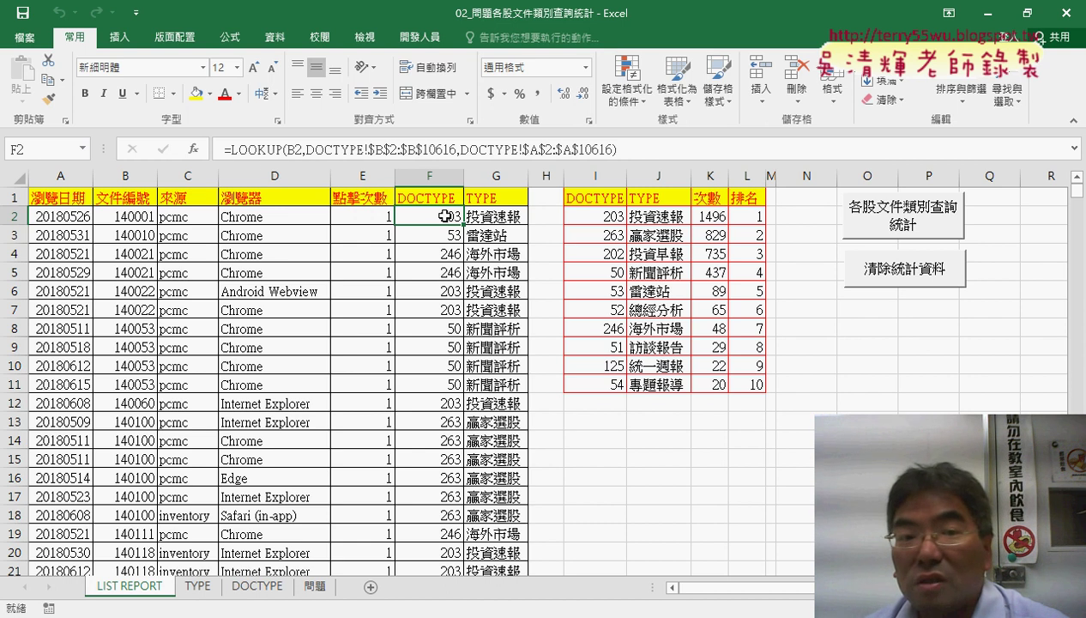
Step: Open F2's LOOKUP Function Arguments and set Lookup_value to B2+B2
left_click(254, 150)
left_click(194, 151)
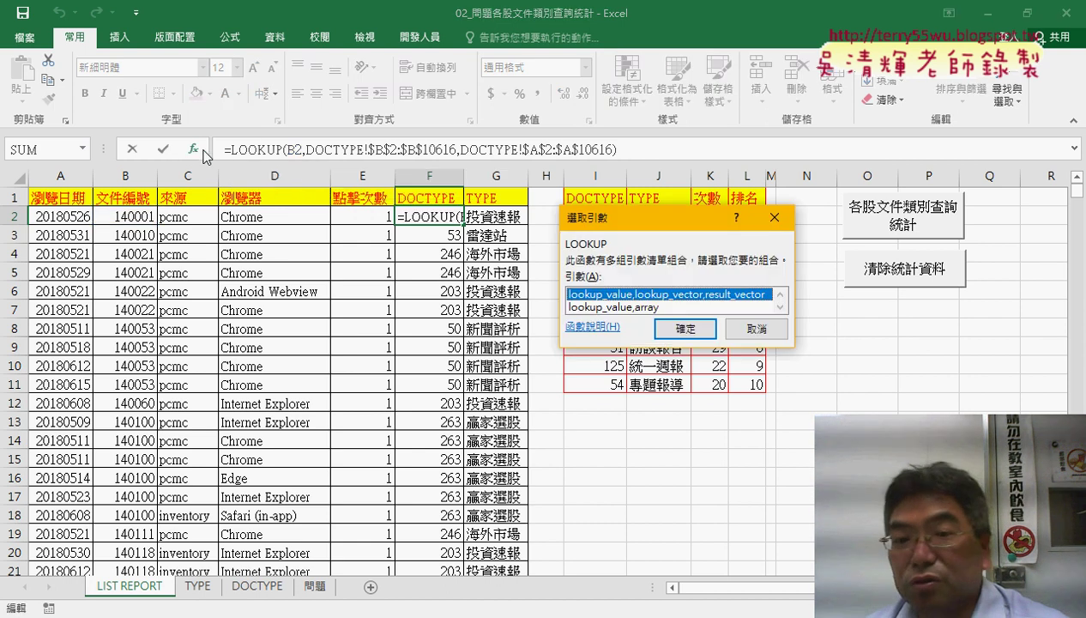
left_click(686, 329)
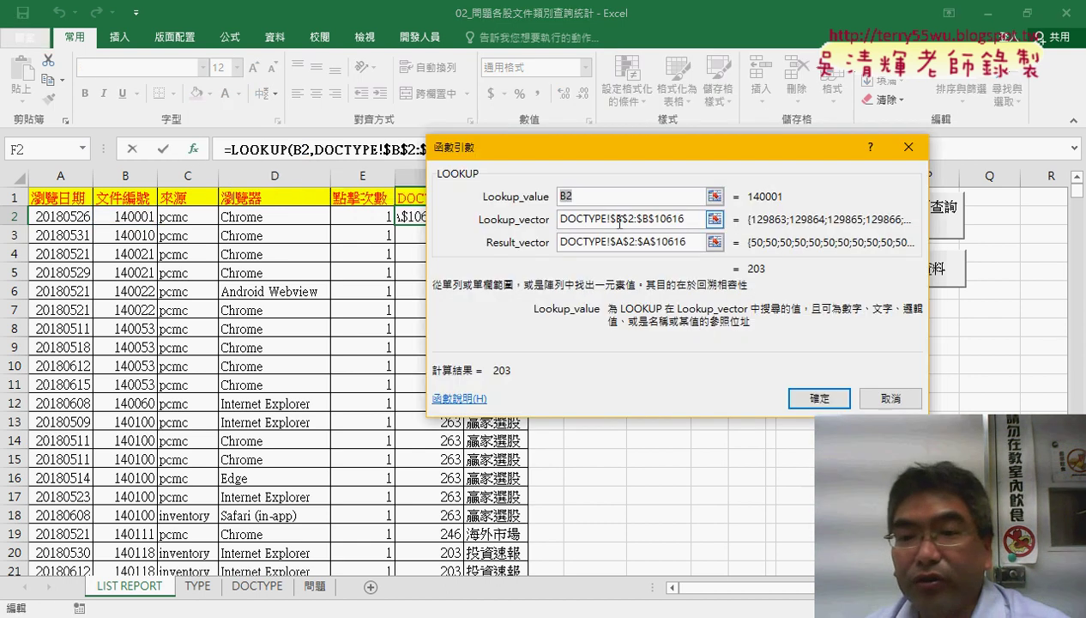
left_click(620, 222)
left_click(588, 199)
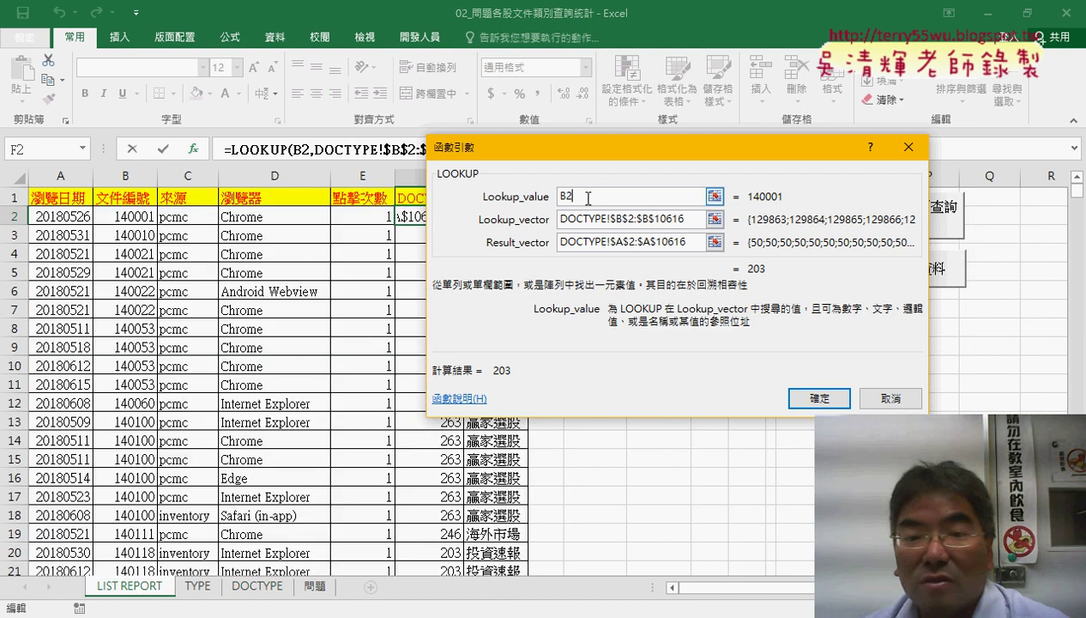
left_click_drag(556, 152, 704, 143)
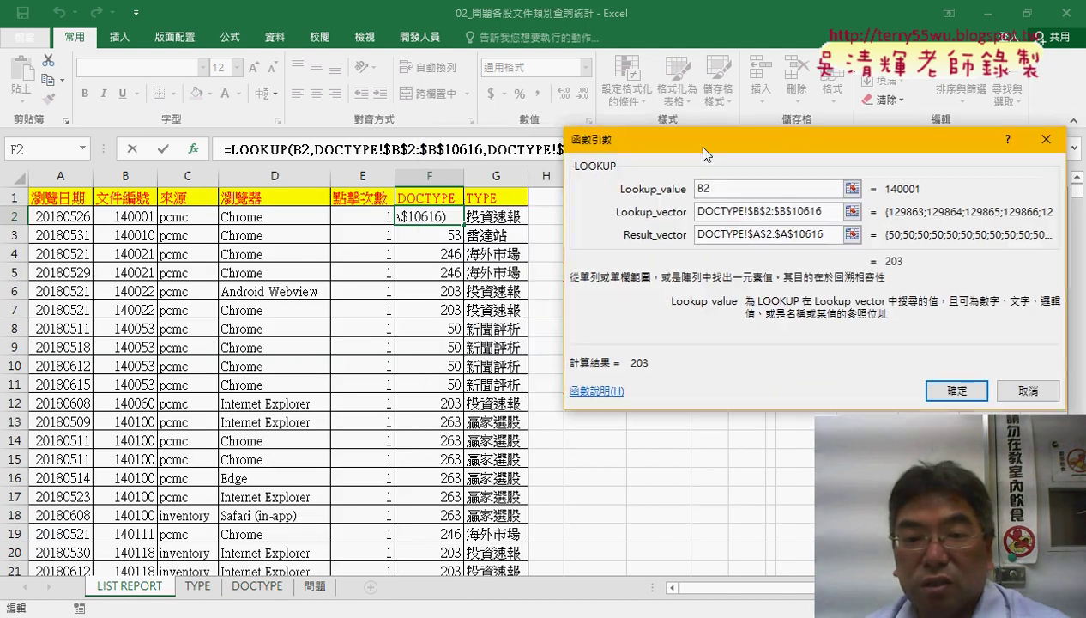
type("+")
left_click(124, 217)
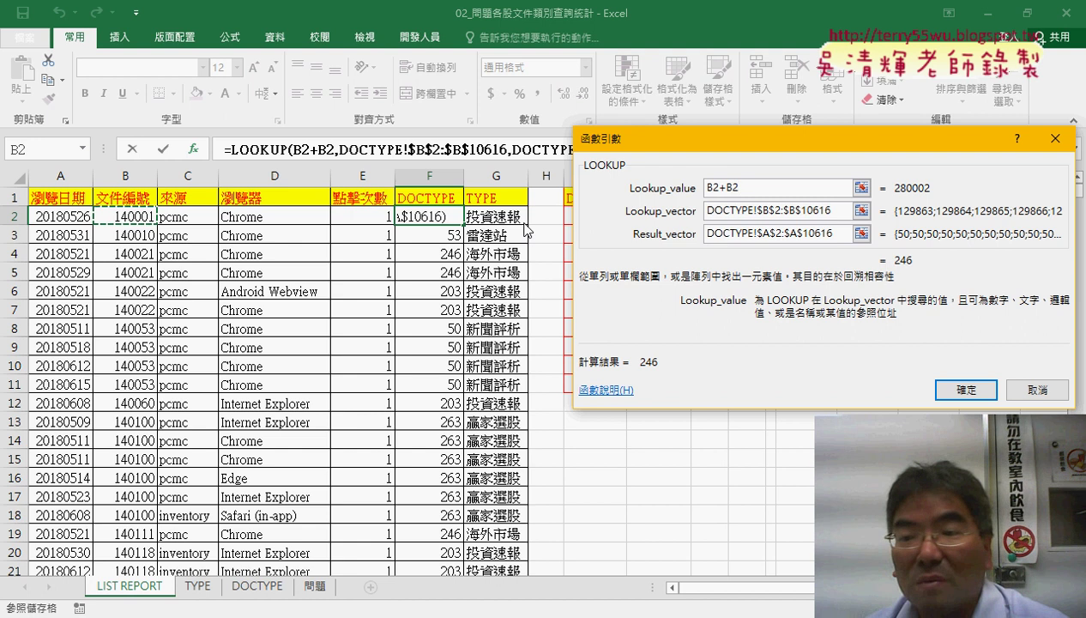
Step: Reselect the vectors as DOCTYPE!B2:B10616 for lookup and DOCTYPE!A2:A10616 for result
left_click(711, 216)
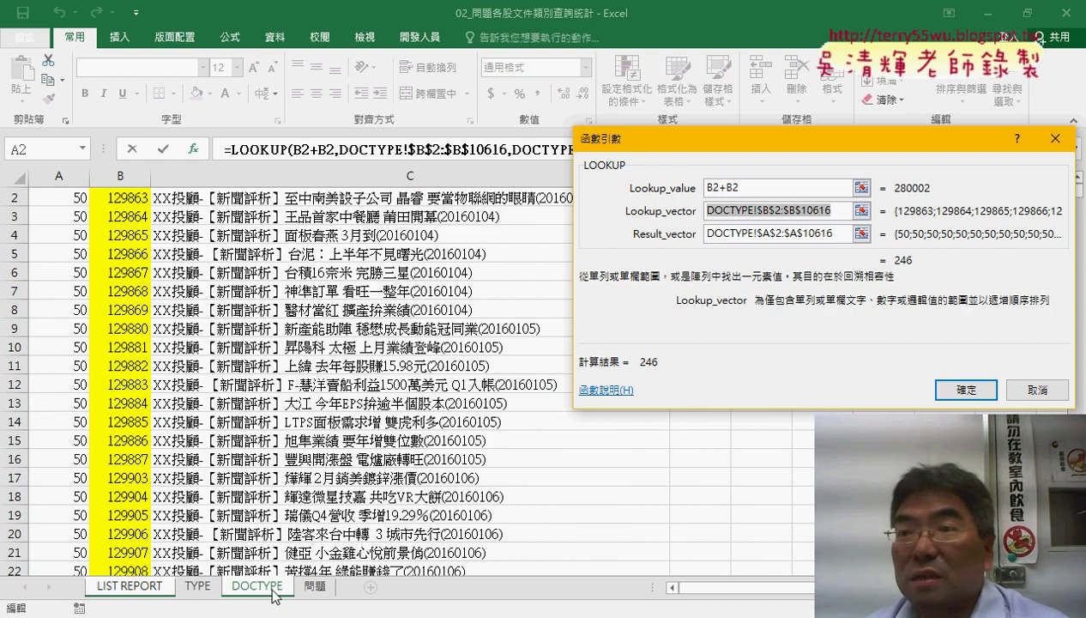
scroll(151, 402, "up", 1)
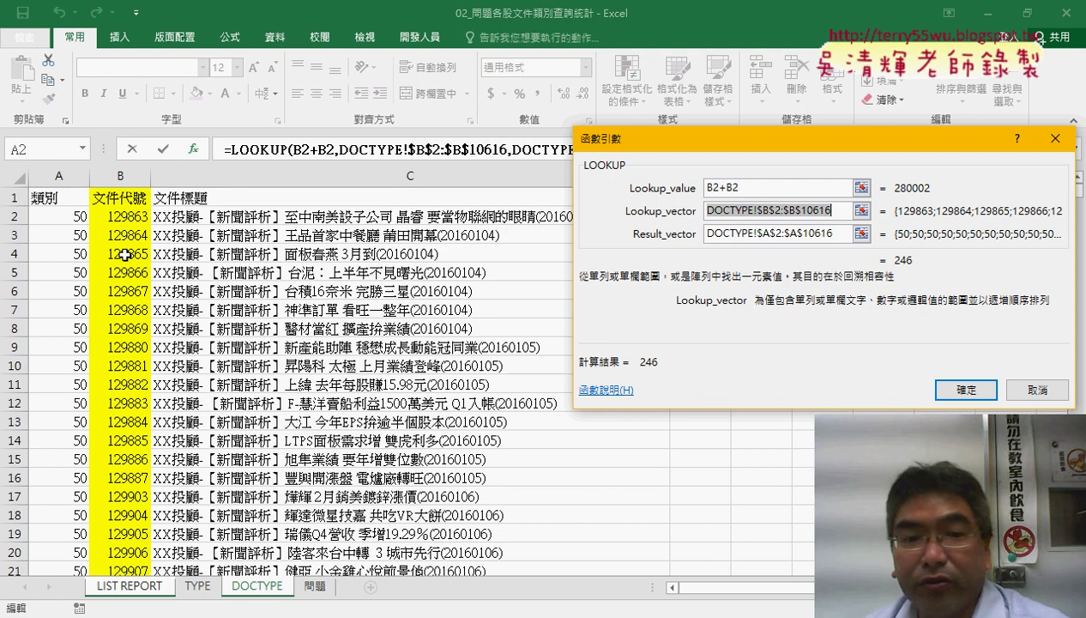
left_click(125, 217)
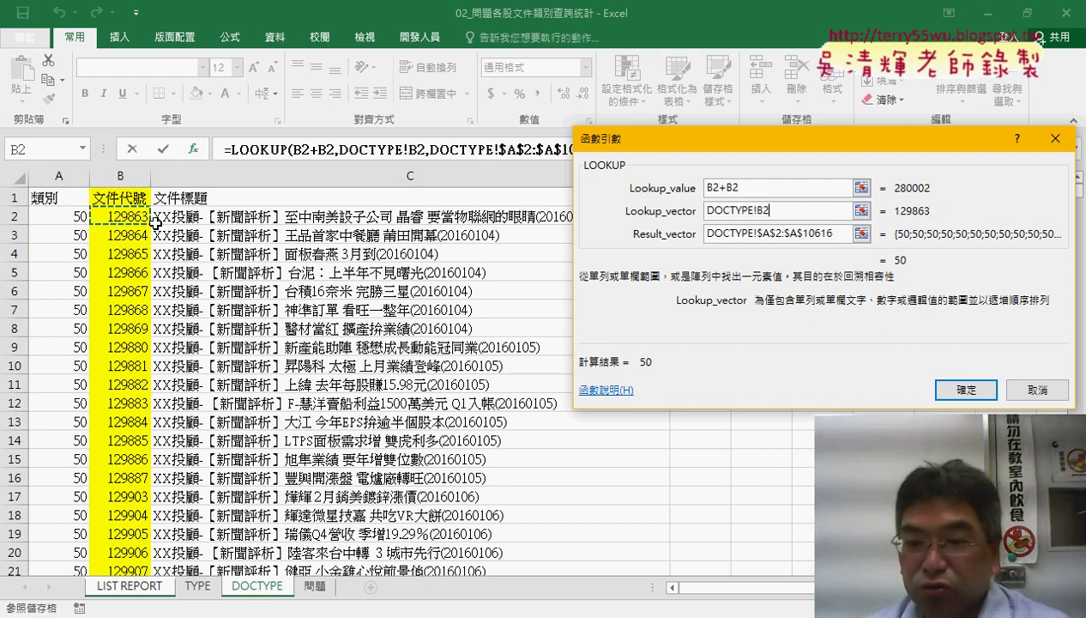
key("ctrl+shift+Down")
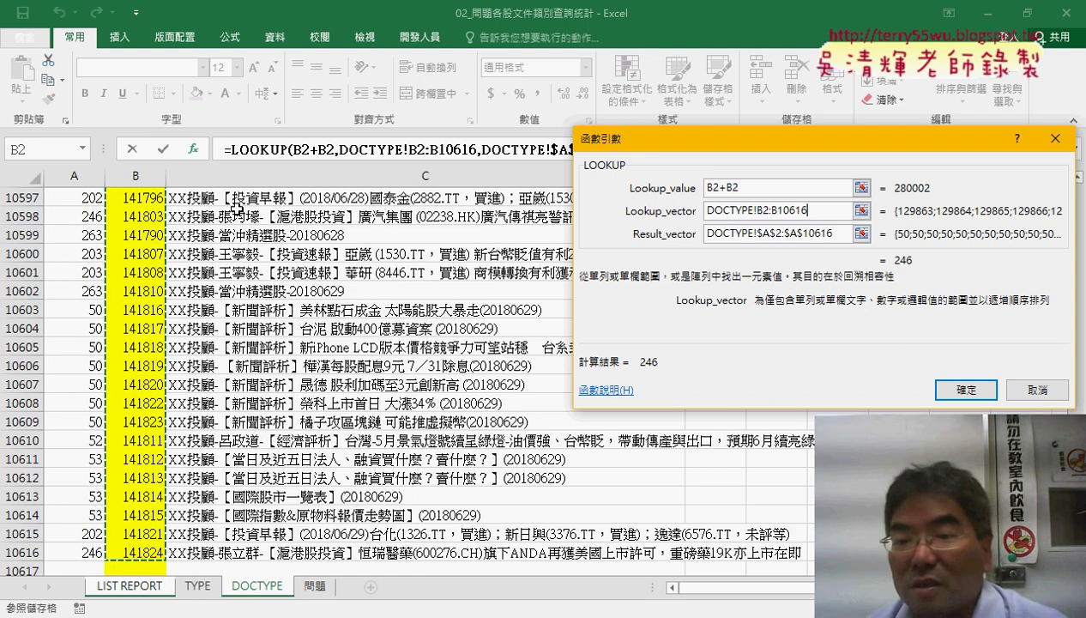
left_click(837, 233)
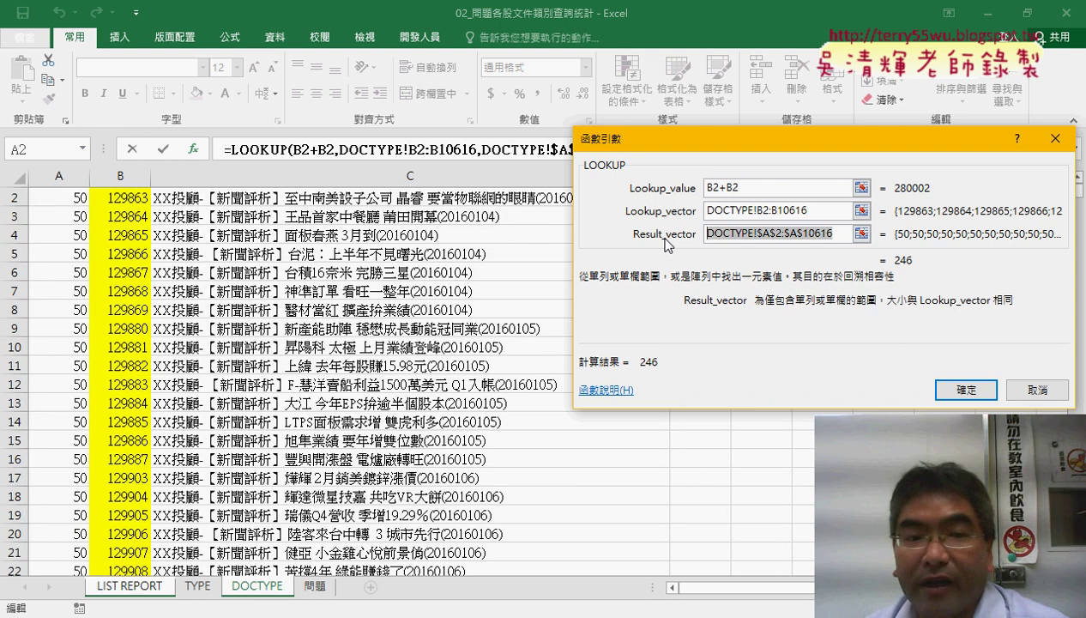
scroll(62, 222, "up", 1)
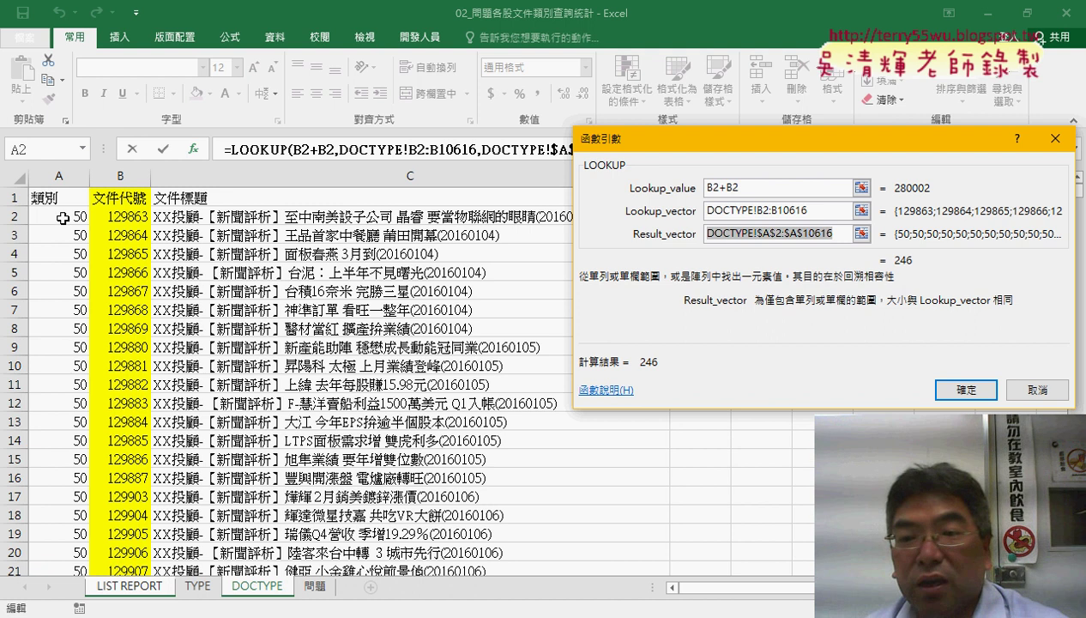
left_click(62, 218)
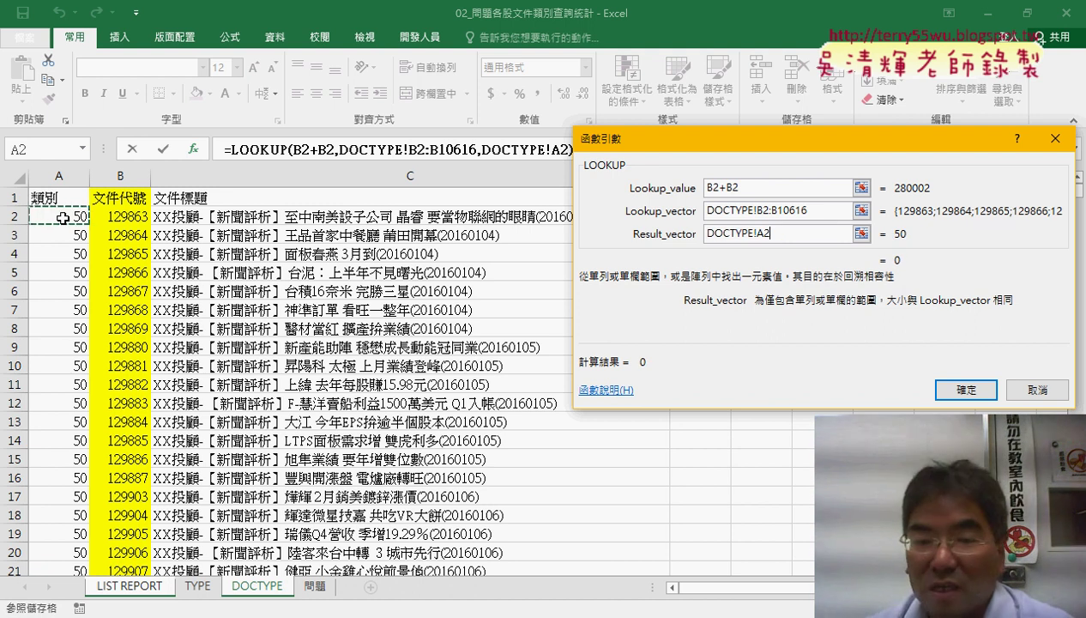
key("ctrl+shift+Down")
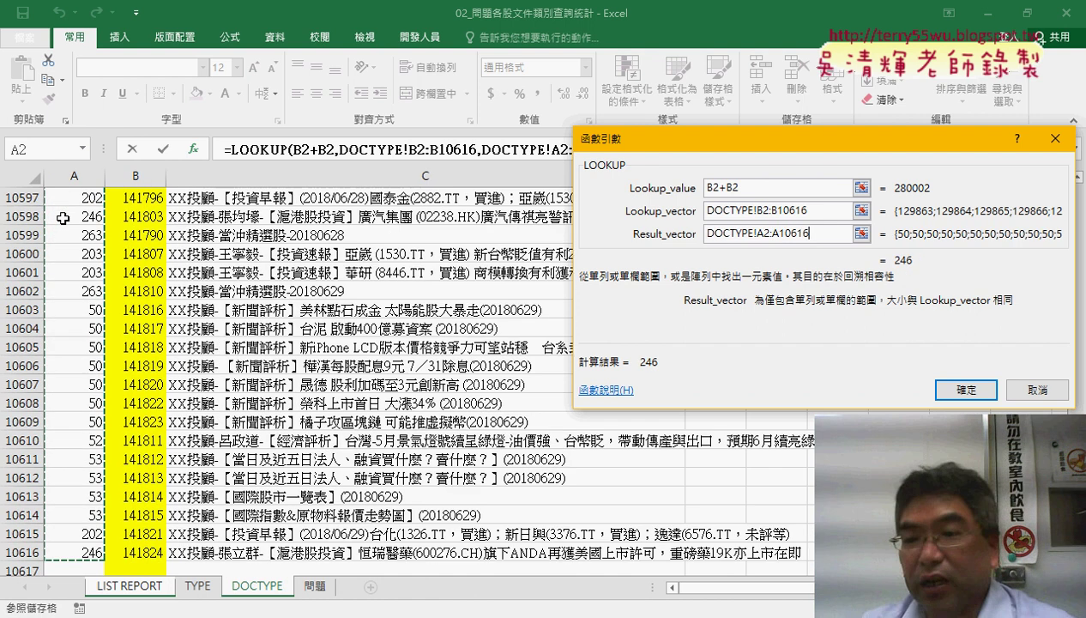
Step: Make both DOCTYPE ranges absolute ($B$2:$B$10616, $A$2:$A$10616) and confirm the formula
left_click(822, 218)
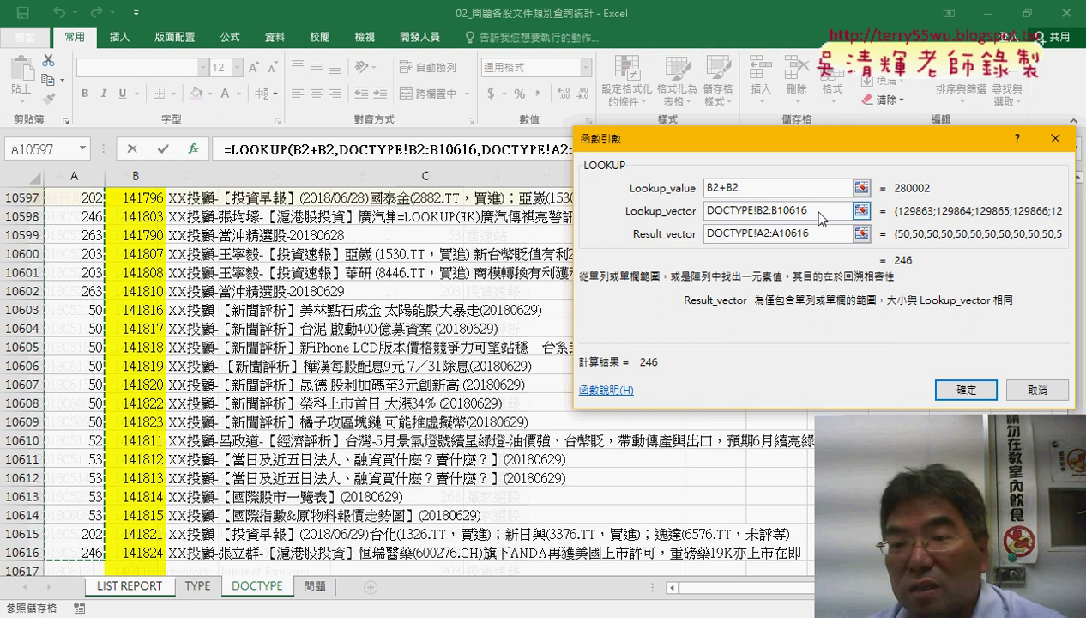
key("F4")
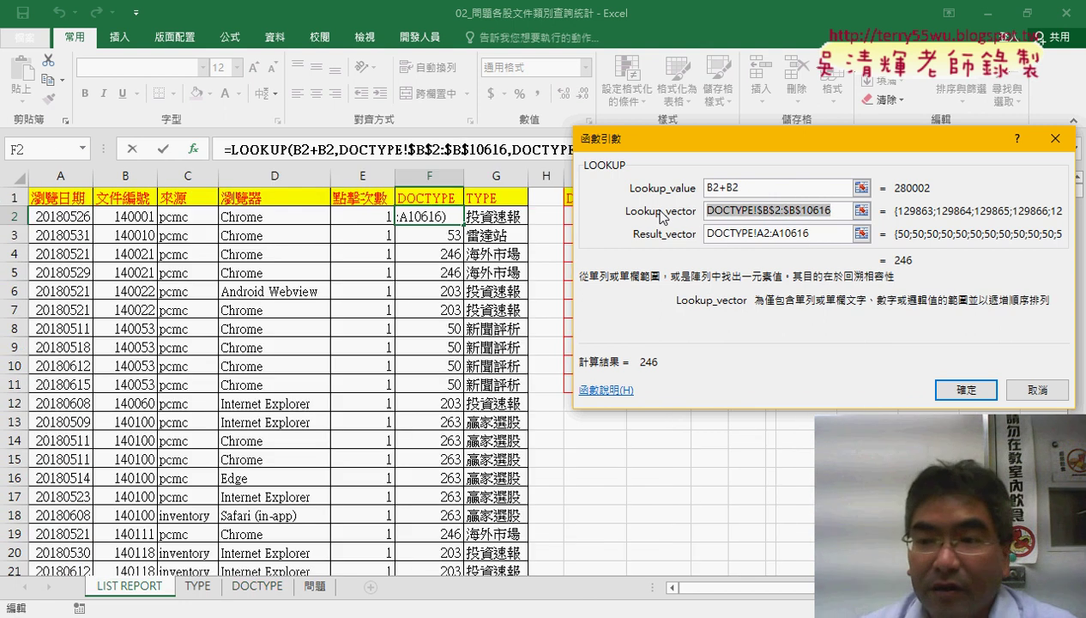
key("Tab")
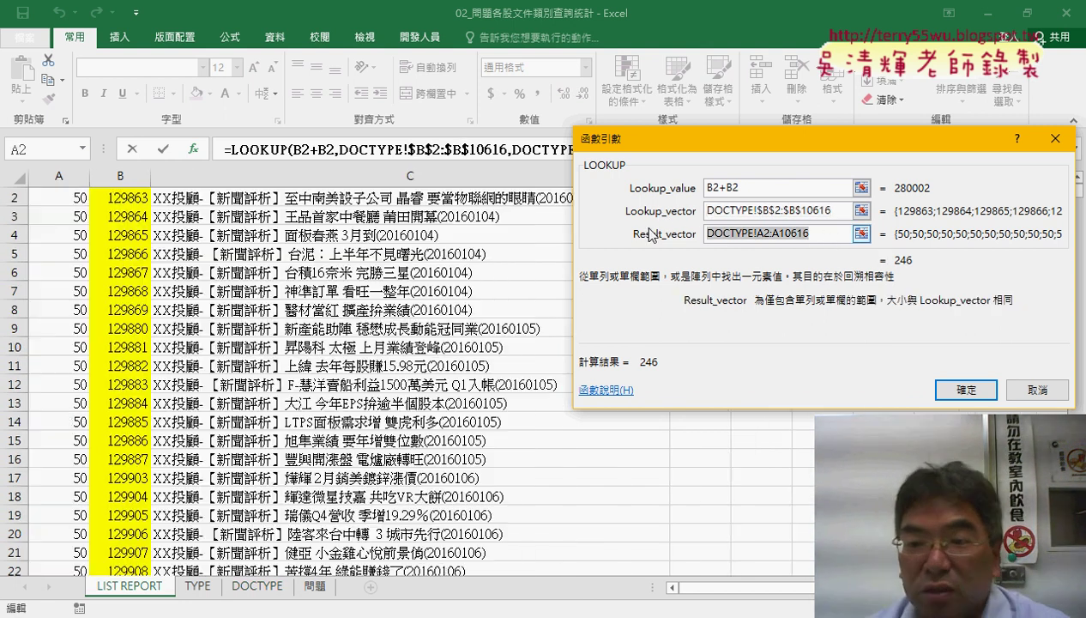
key("F4")
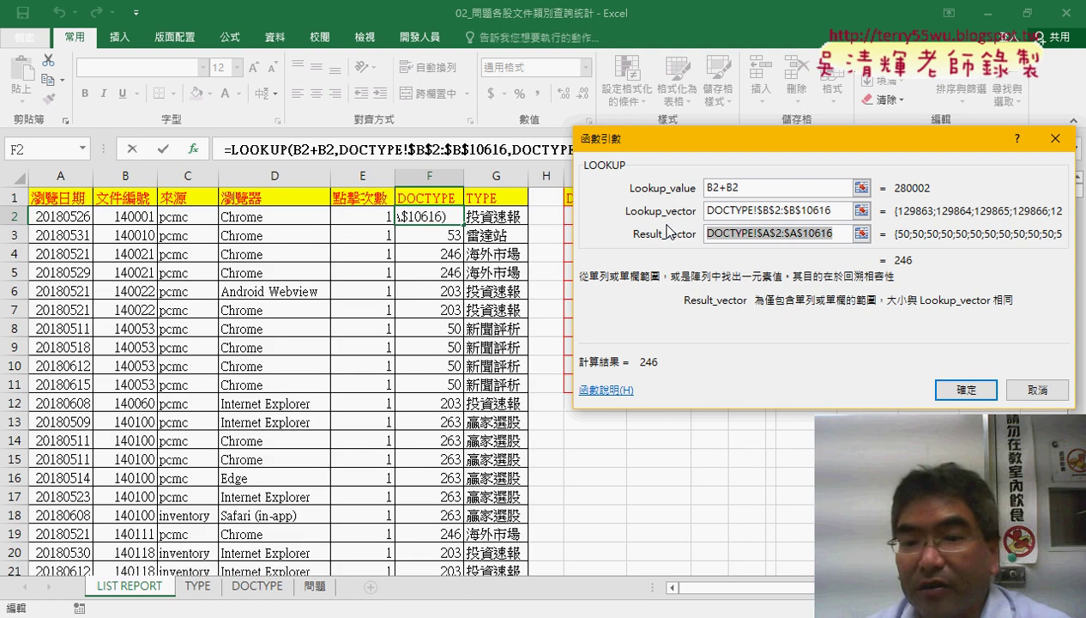
left_click(987, 394)
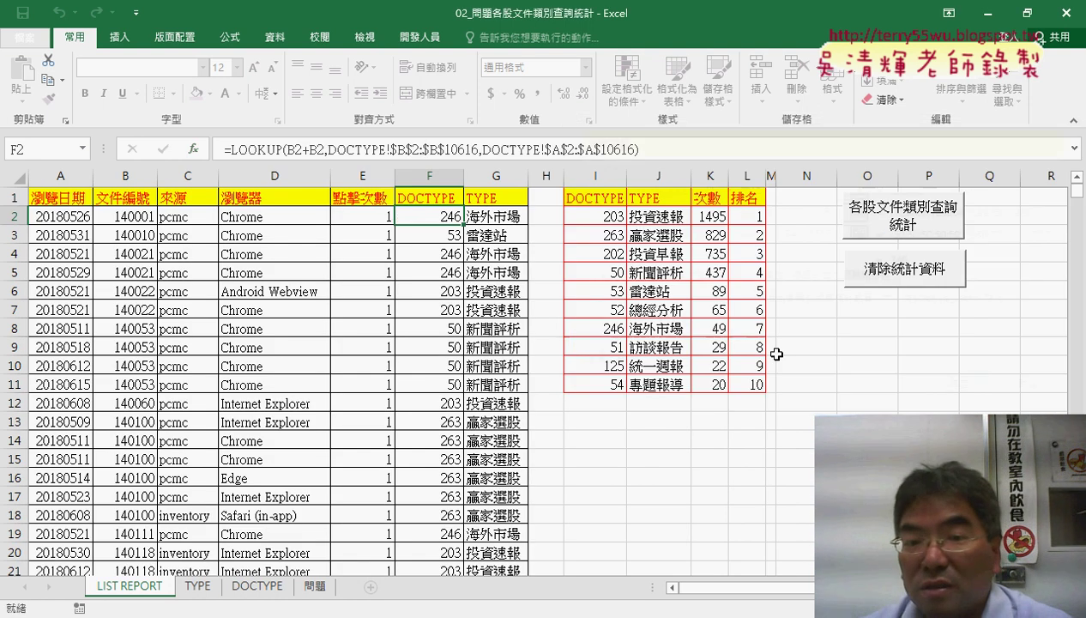
Step: Fill F2 down, then delete the extra +B2 so it reads =LOOKUP(B2,…)
double_click(463, 225)
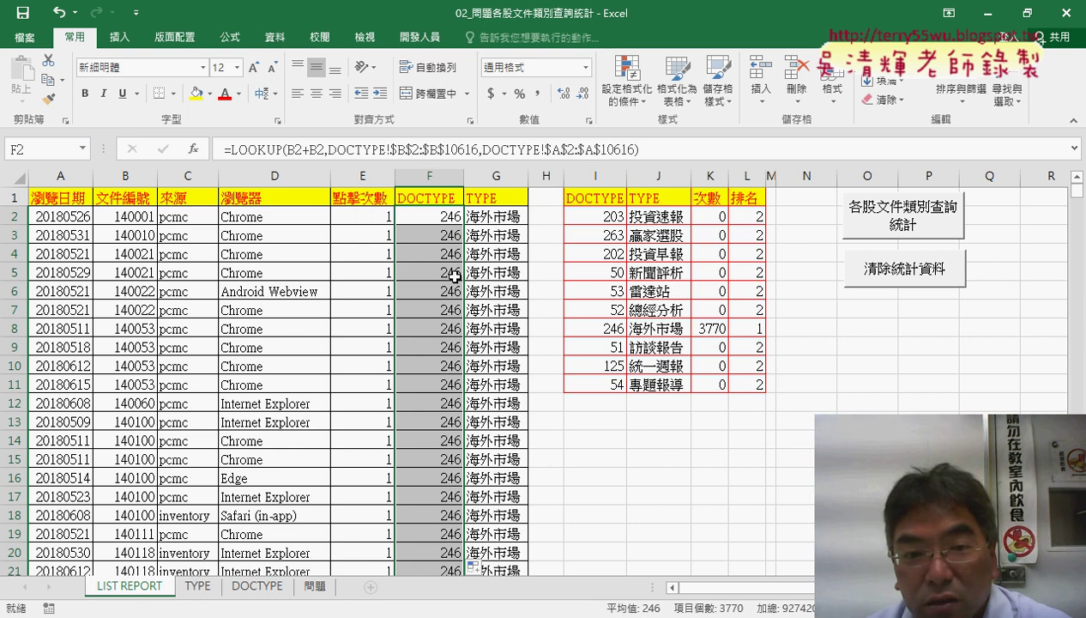
left_click(301, 150)
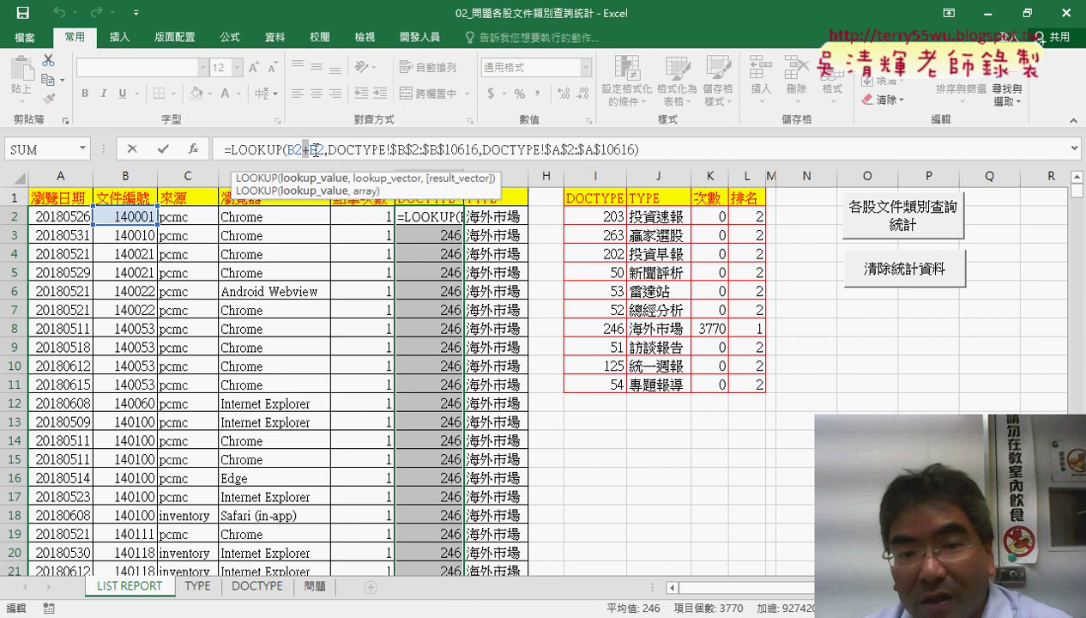
left_click_drag(315, 149, 327, 149)
key("Delete")
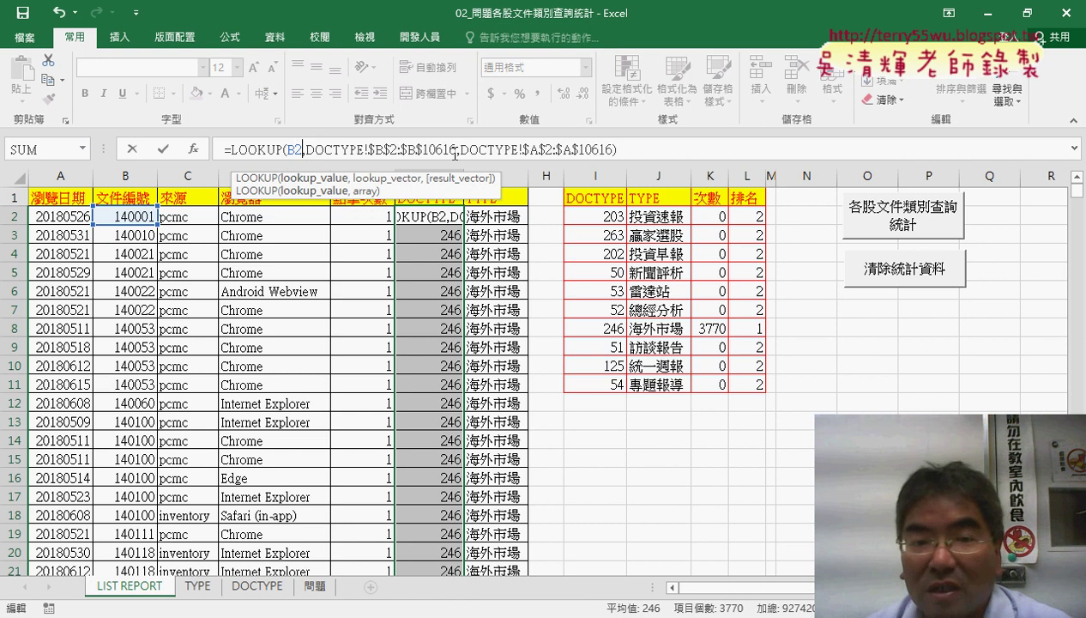
key("Return")
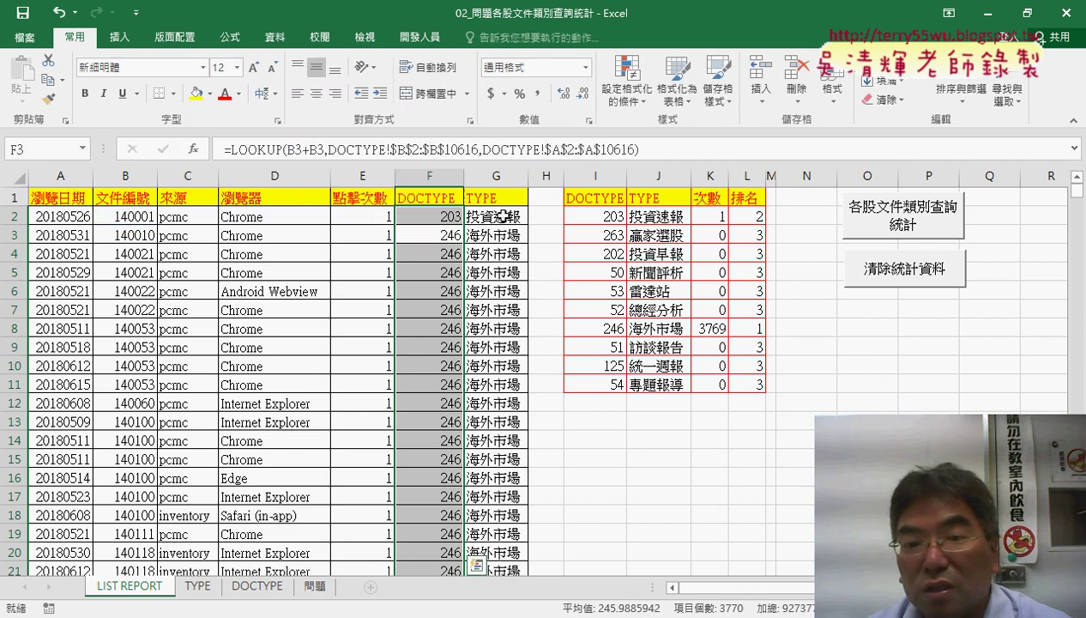
Step: Refill the corrected LOOKUP formula from F2 down column F
left_click(515, 217)
left_click(444, 215)
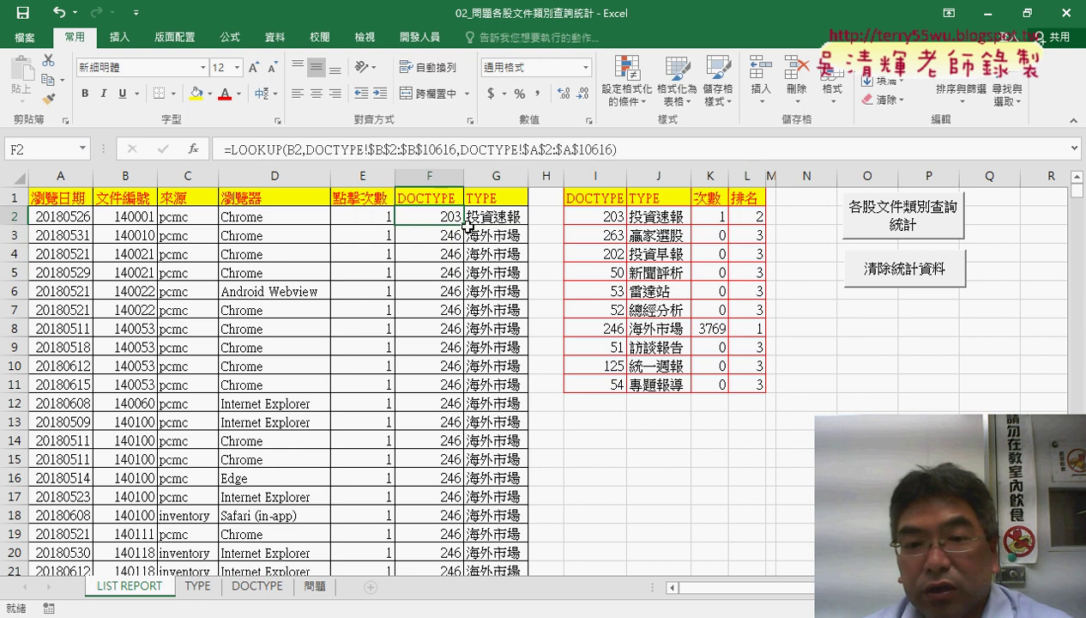
double_click(465, 222)
left_click(511, 217)
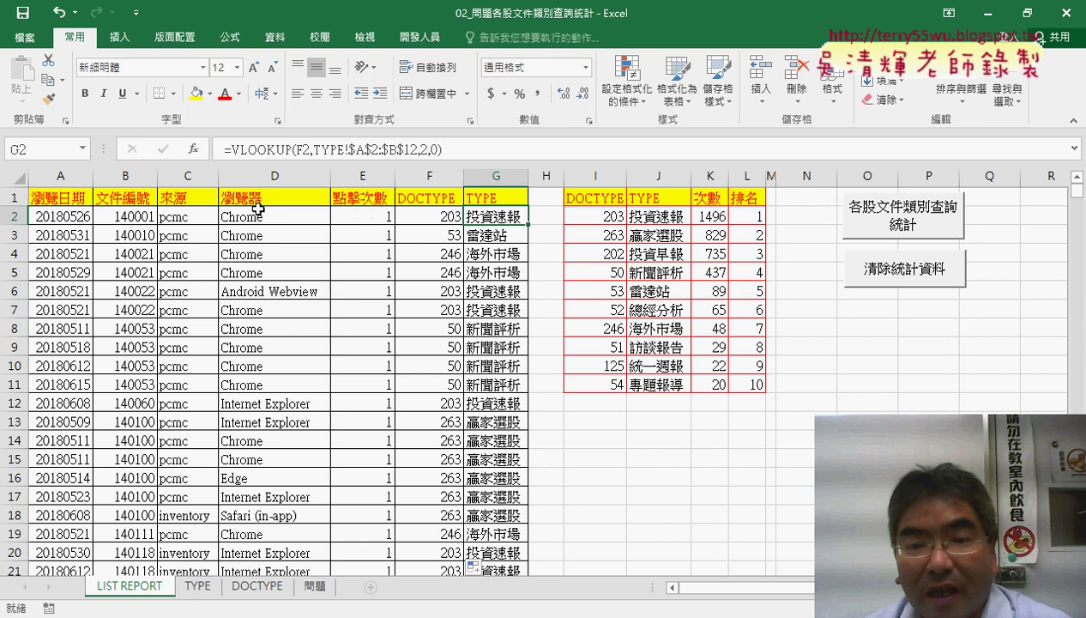
Step: In G2's VLOOKUP arguments, append TYPE!A2:B12 to Table_array, then delete it again
left_click(283, 150)
left_click(194, 148)
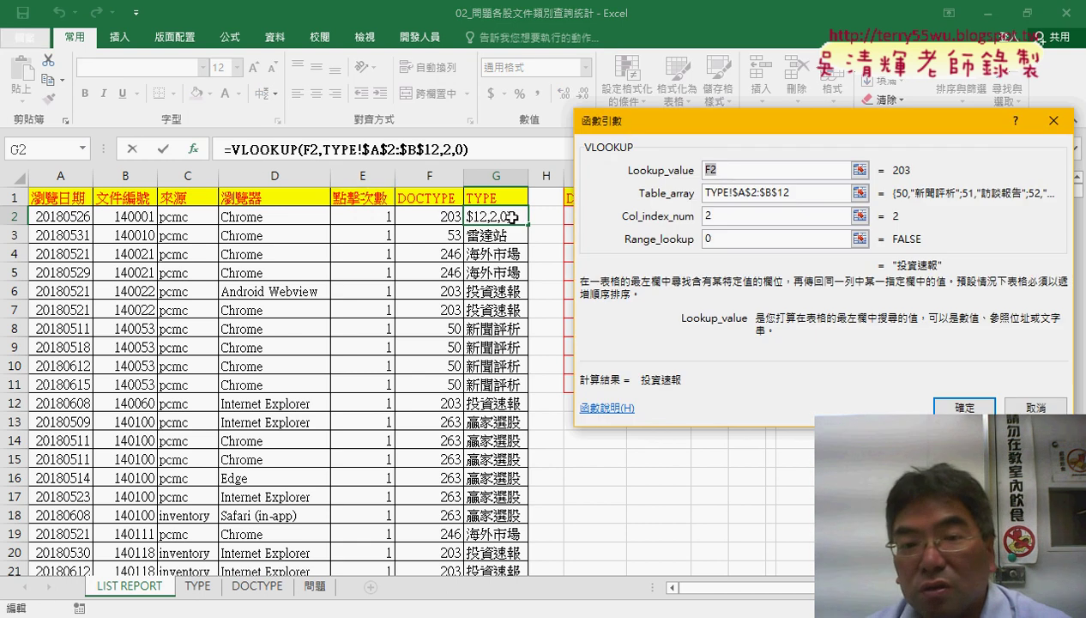
left_click(782, 192)
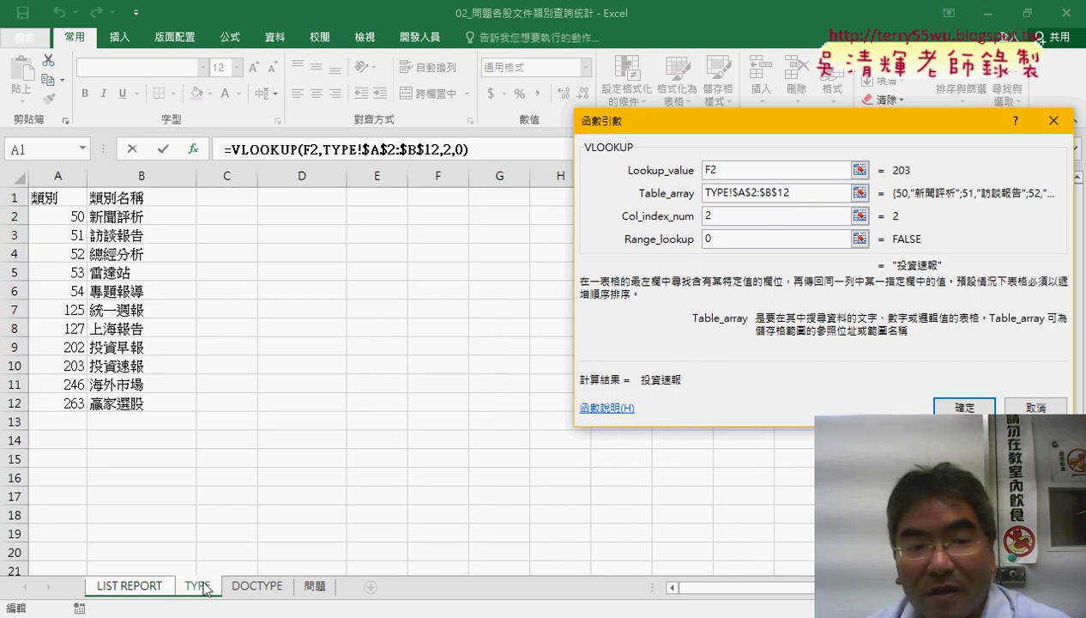
left_click_drag(75, 222, 163, 401)
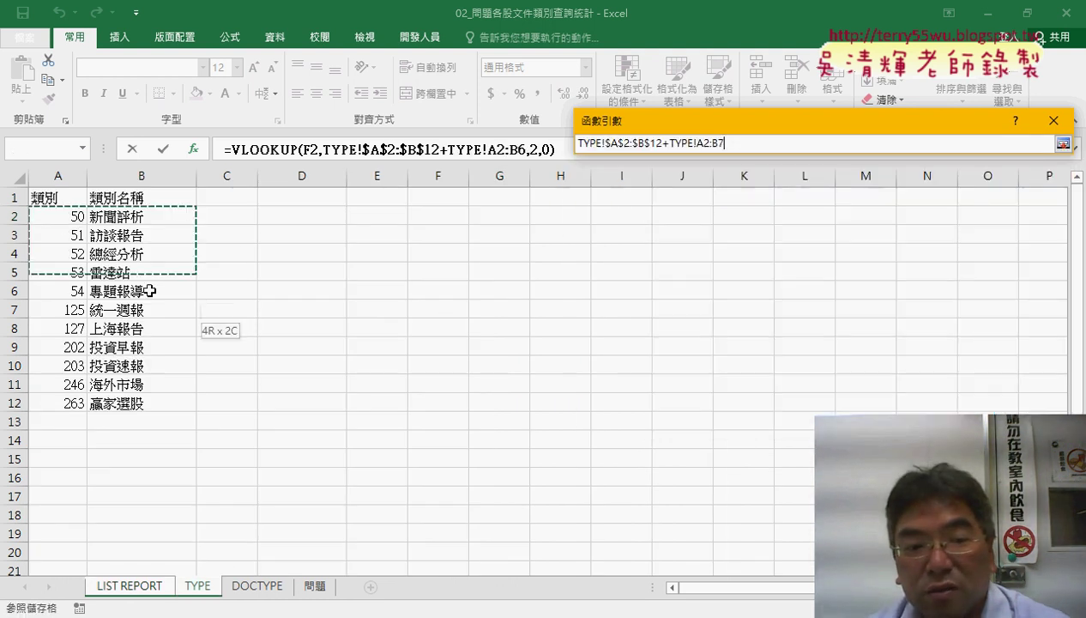
left_click(764, 193)
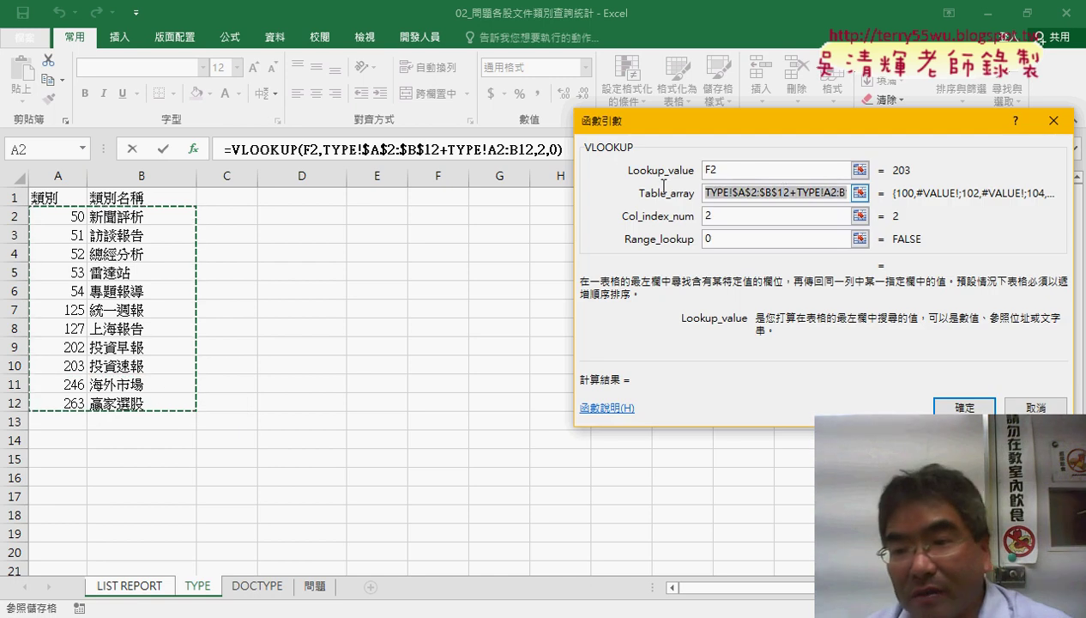
left_click(784, 193)
key("shift+End")
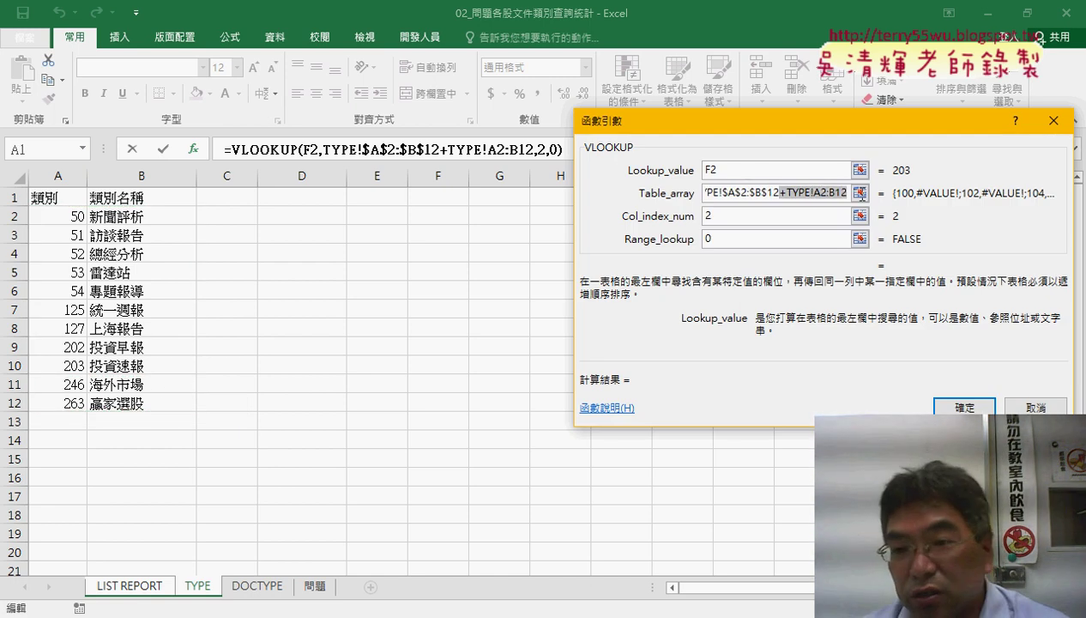
key("Delete")
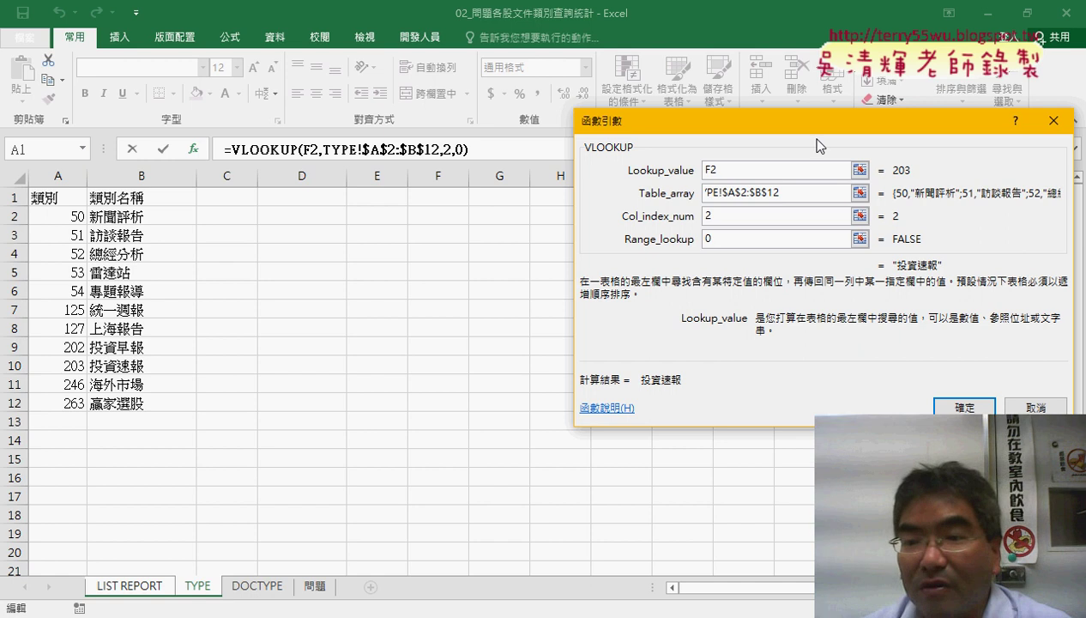
Step: Change Table_array to TYPE!A$2:B$12 with F4 and confirm G2's VLOOKUP
left_click_drag(794, 192, 647, 199)
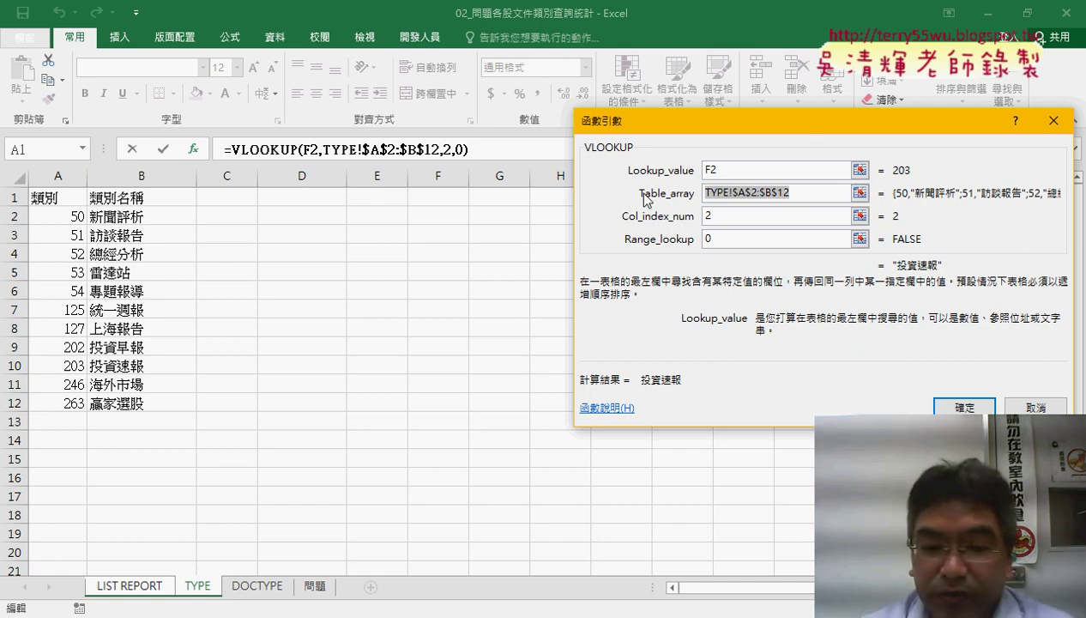
key("F4")
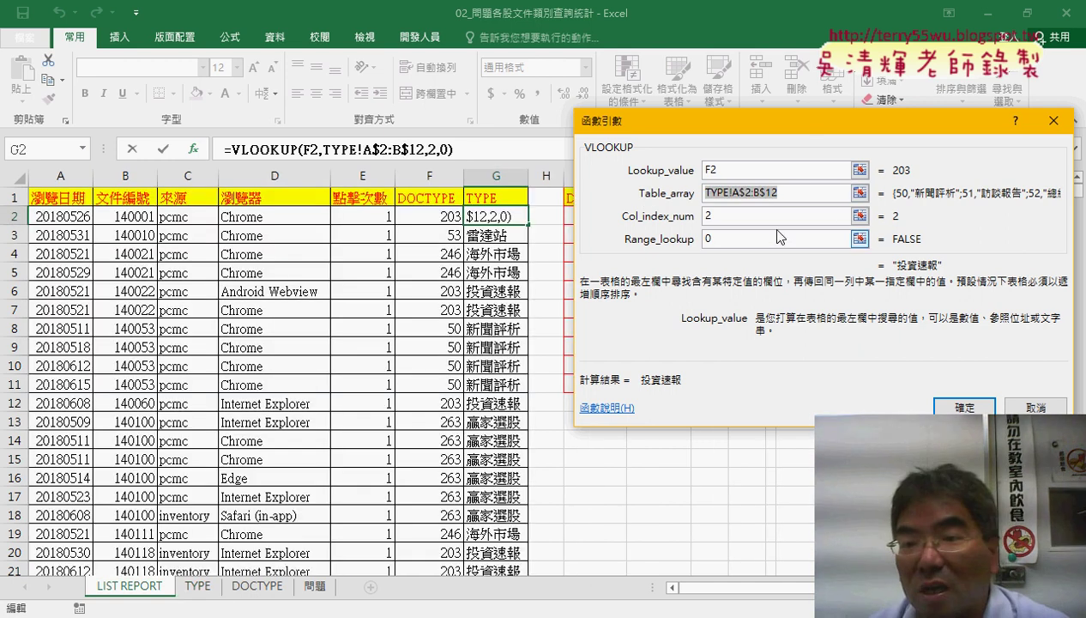
left_click(697, 243)
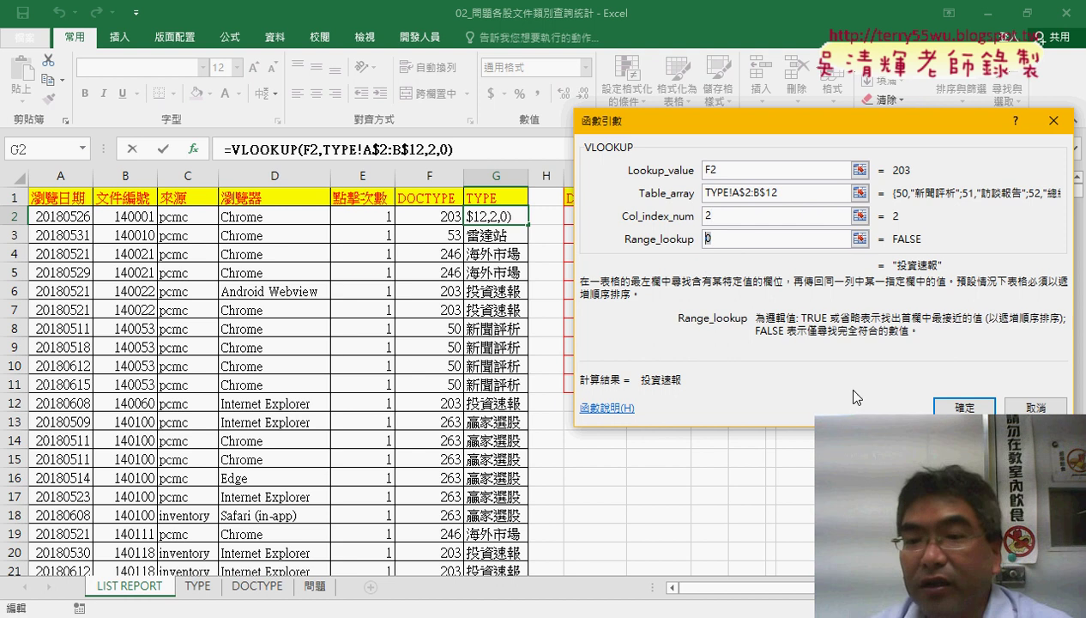
left_click(961, 407)
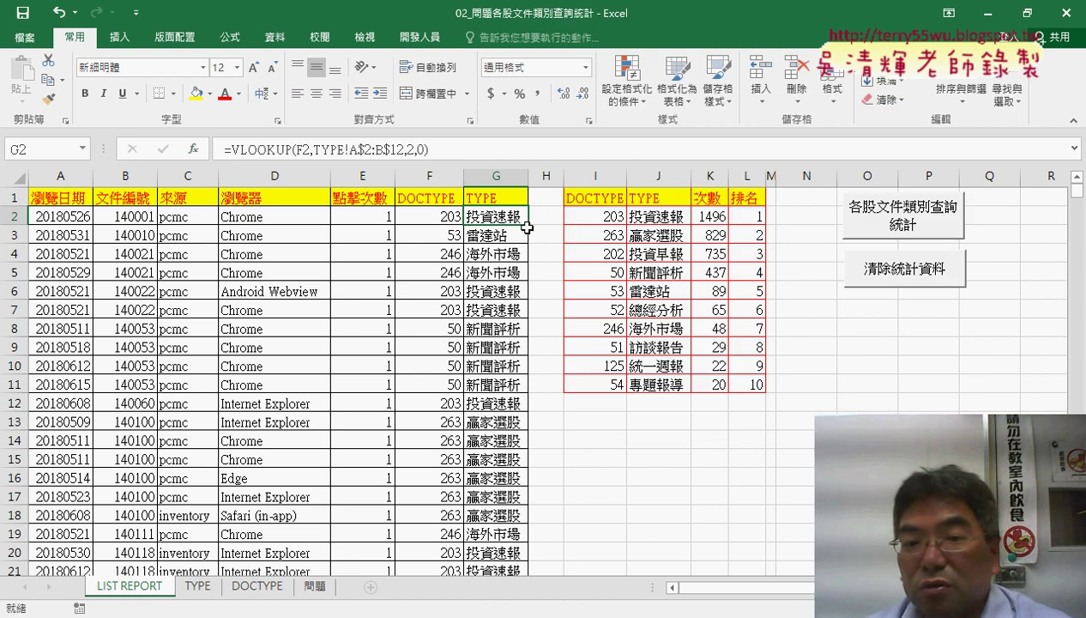
double_click(527, 227)
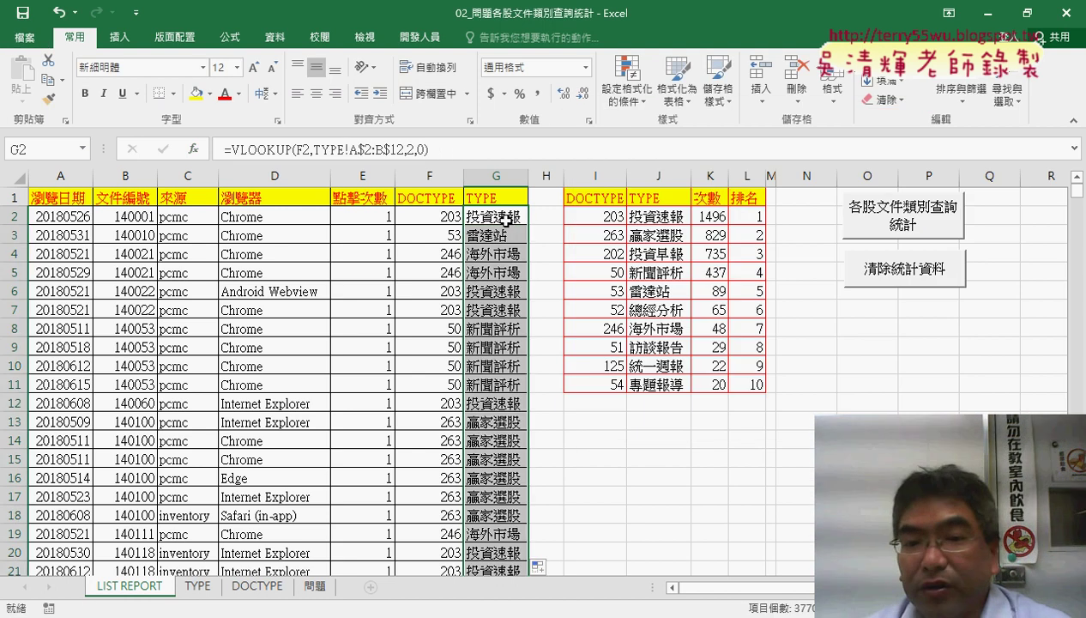
left_click(434, 216)
left_click(484, 217)
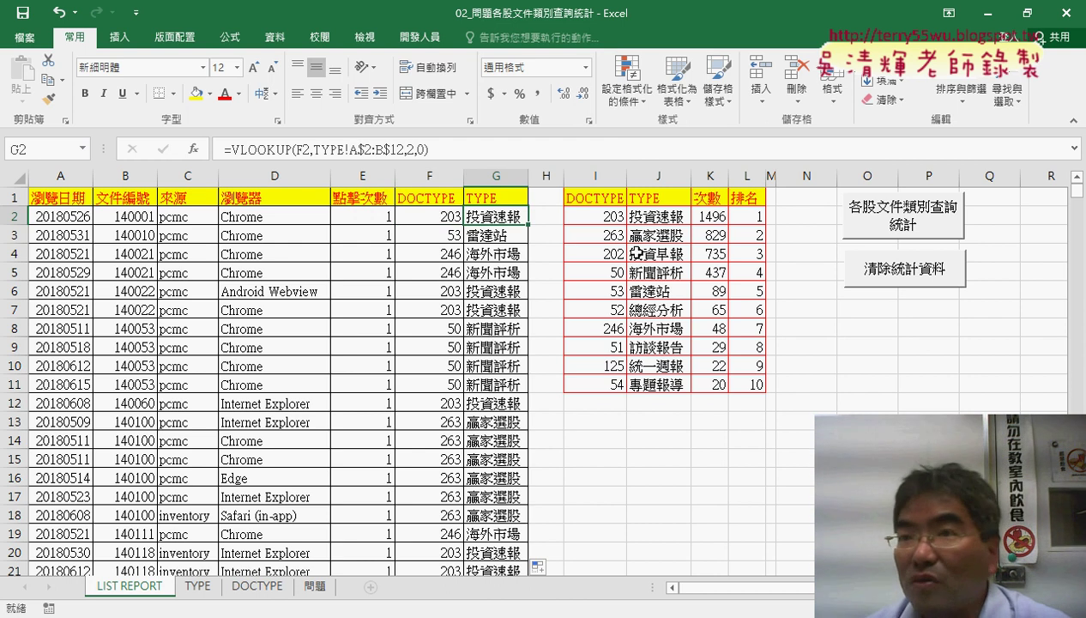
left_click_drag(595, 176, 659, 176)
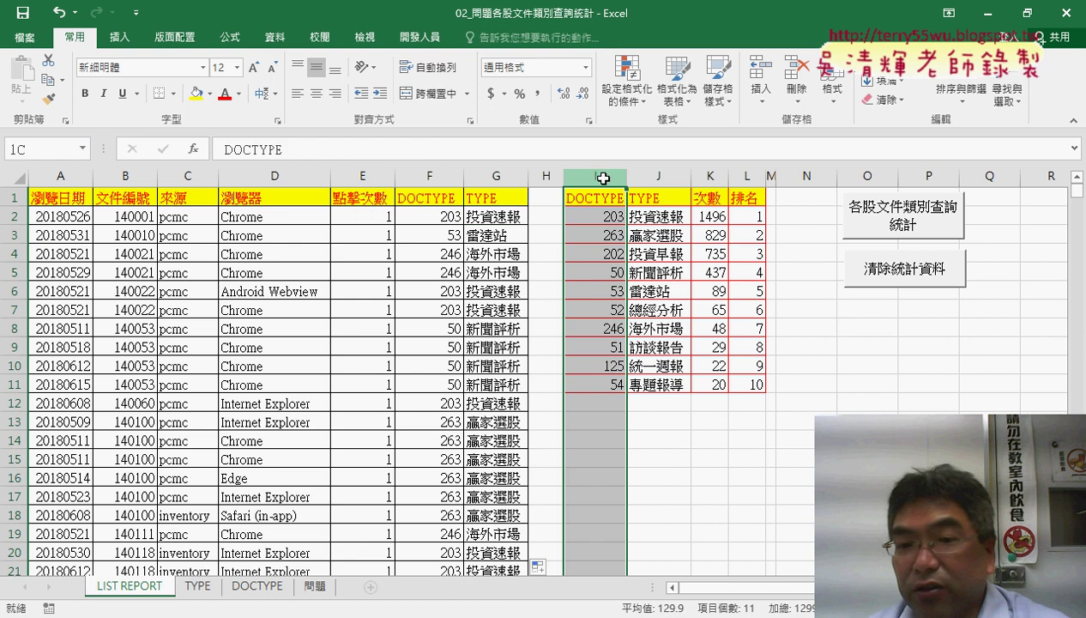
left_click(437, 175)
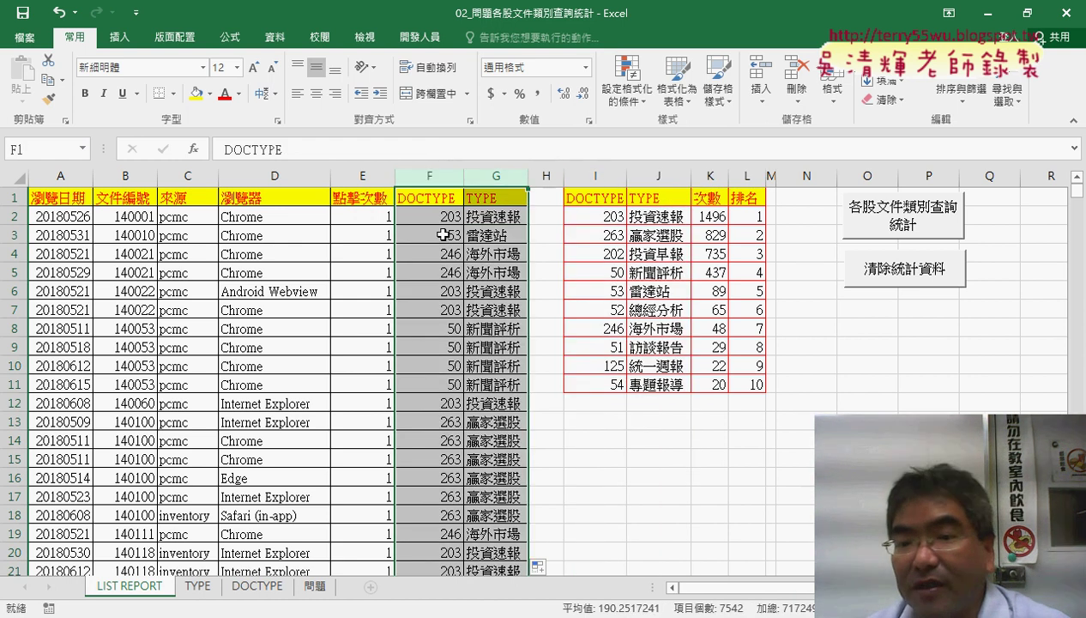
mouse_move(461, 236)
left_mouse_down()
mouse_move(601, 181)
mouse_move(664, 180)
mouse_move(653, 316)
left_mouse_up()
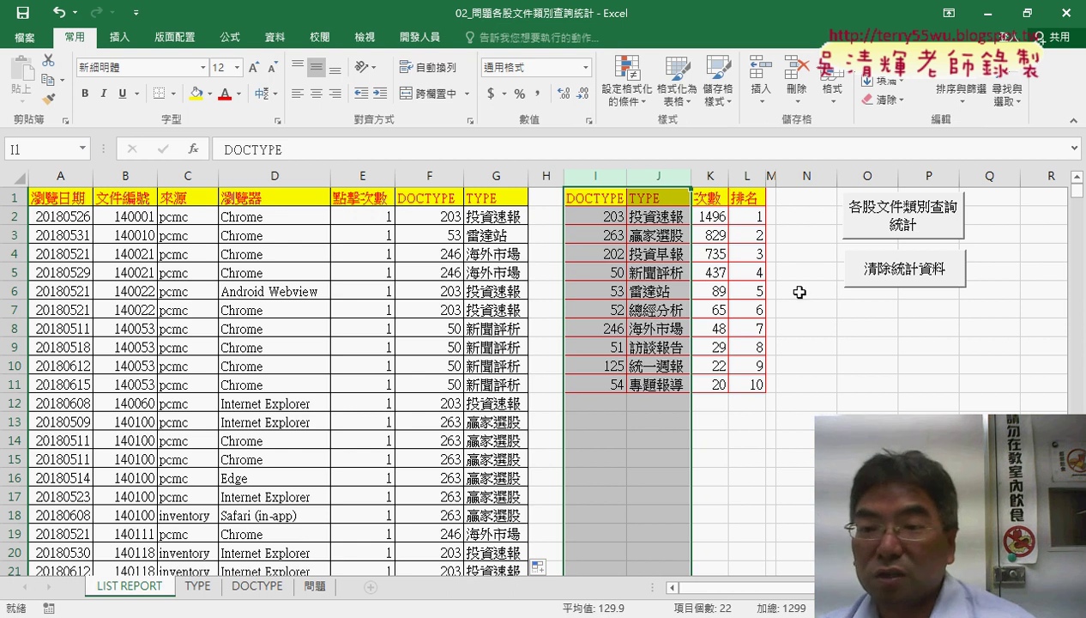
left_click(714, 218)
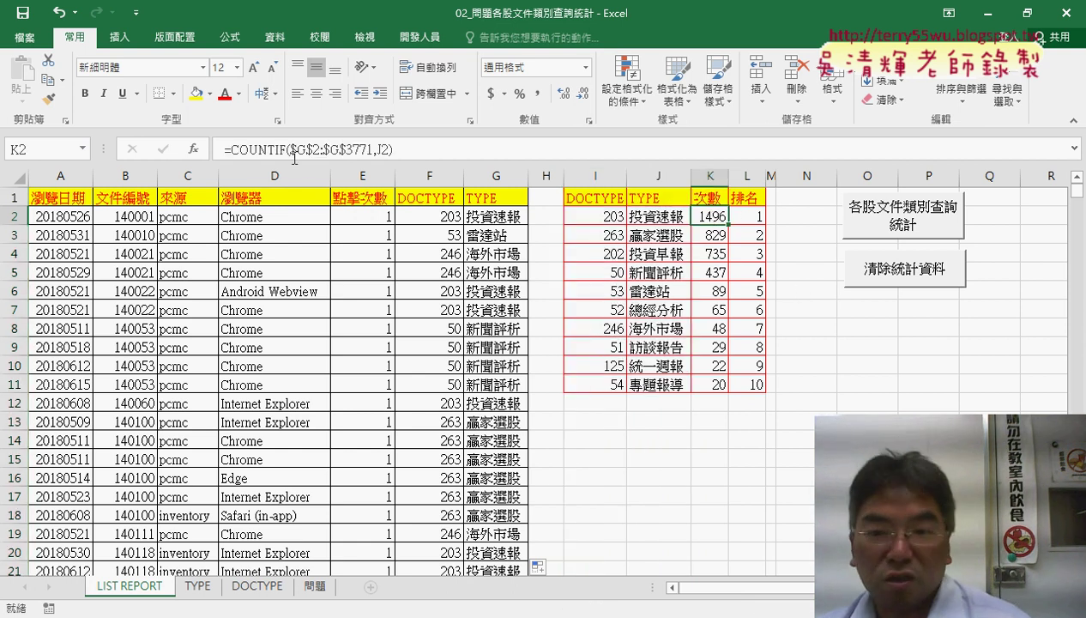
left_click(265, 149)
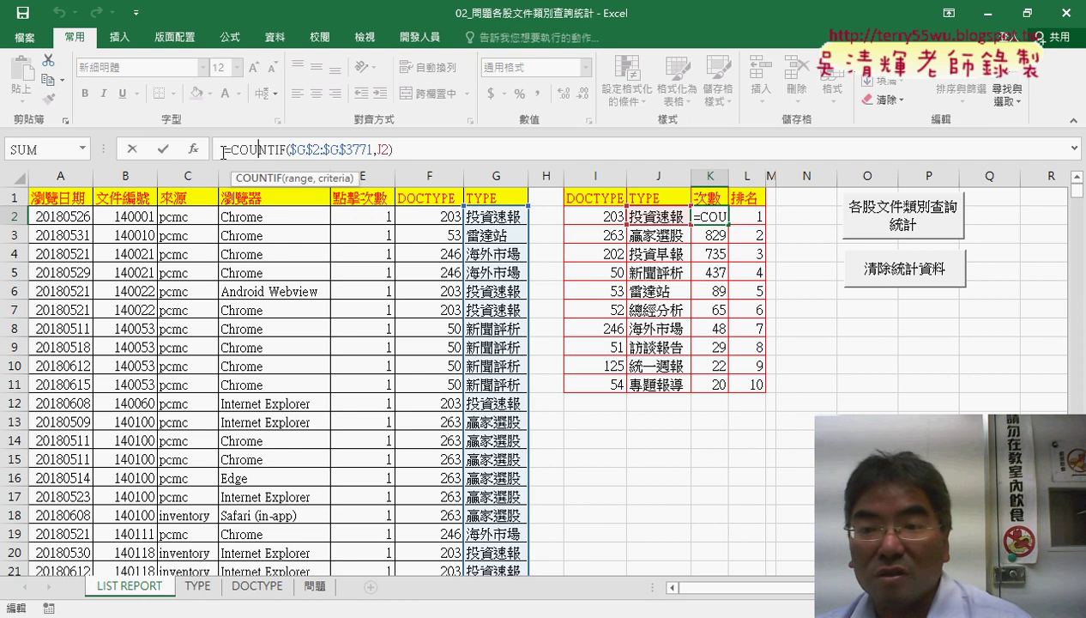
left_click(194, 149)
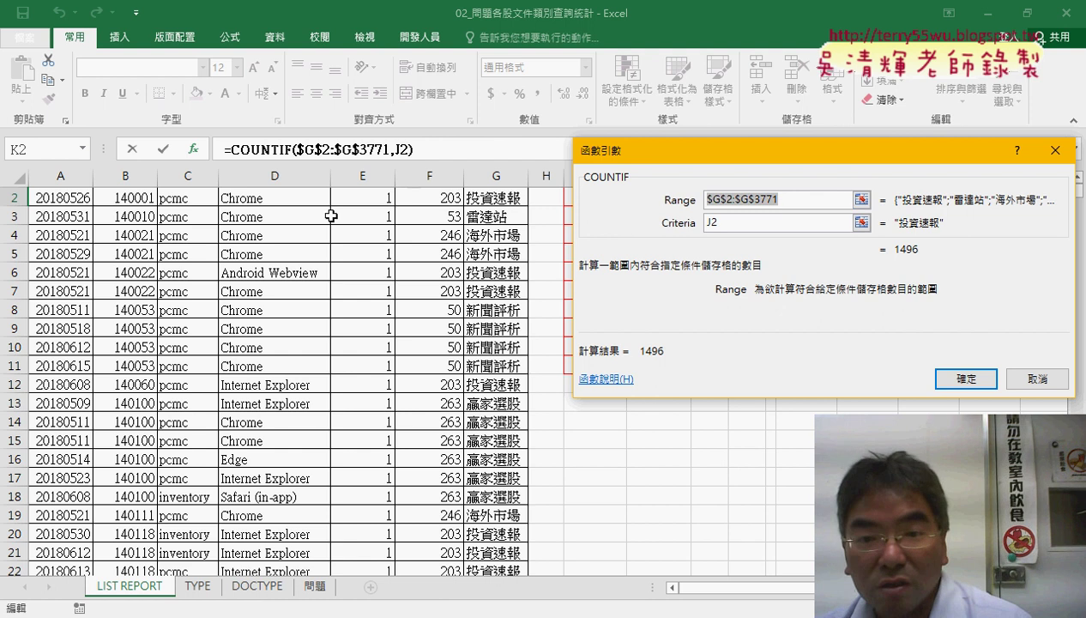
key("End")
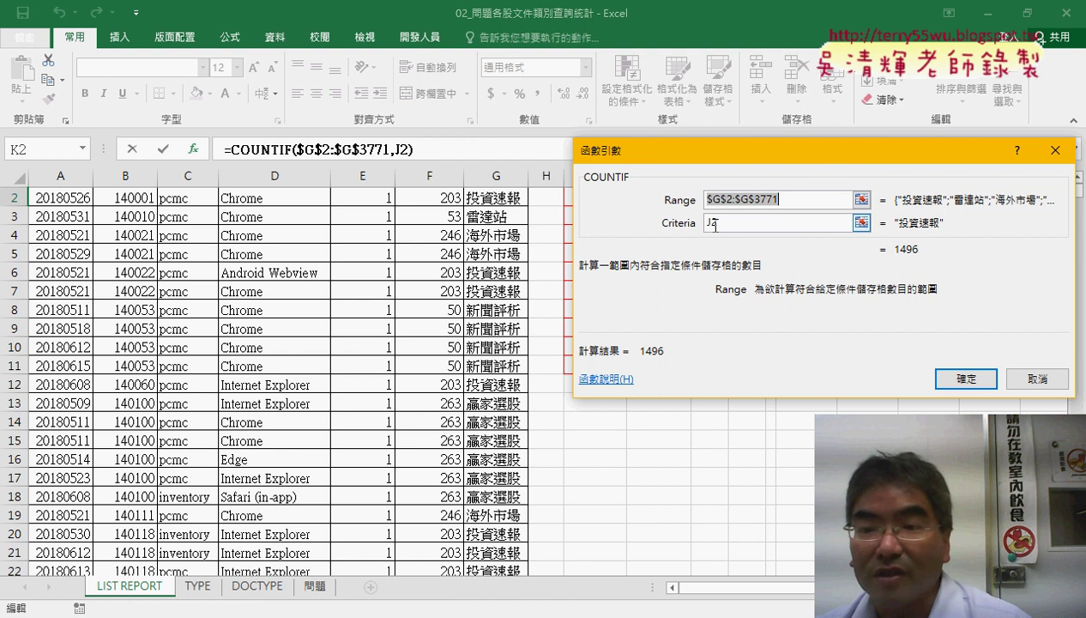
left_click(772, 228)
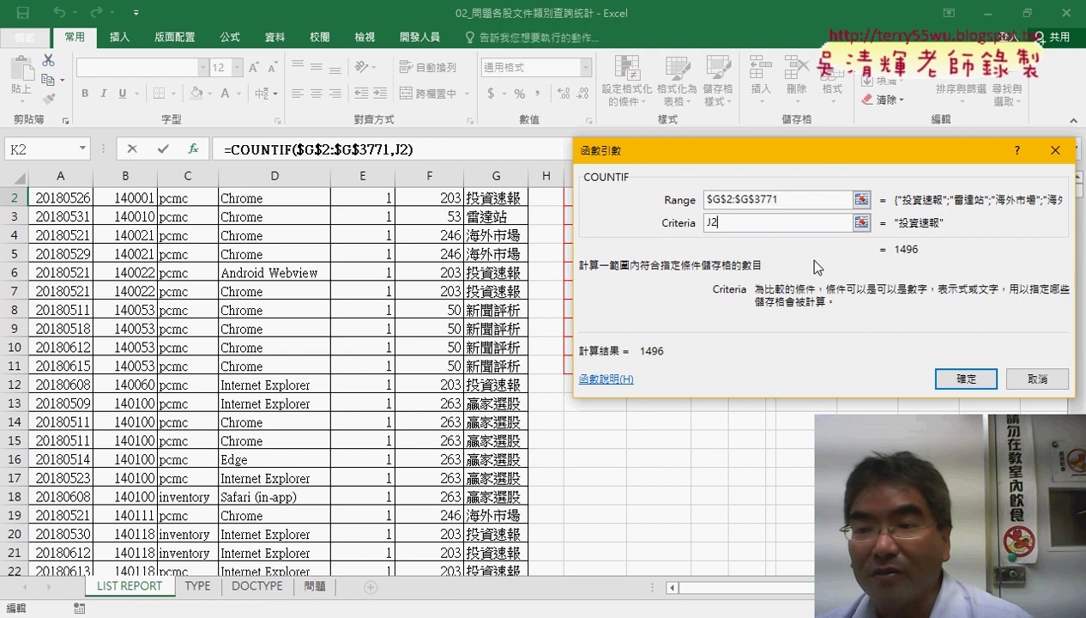
left_click_drag(815, 149, 729, 316)
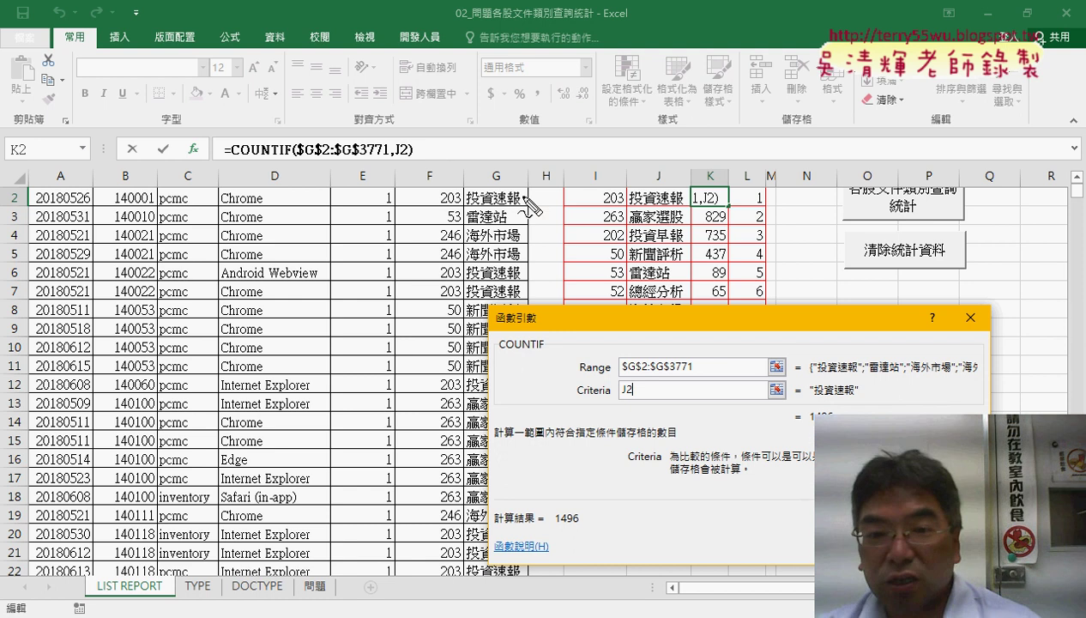
left_click_drag(513, 156, 496, 271)
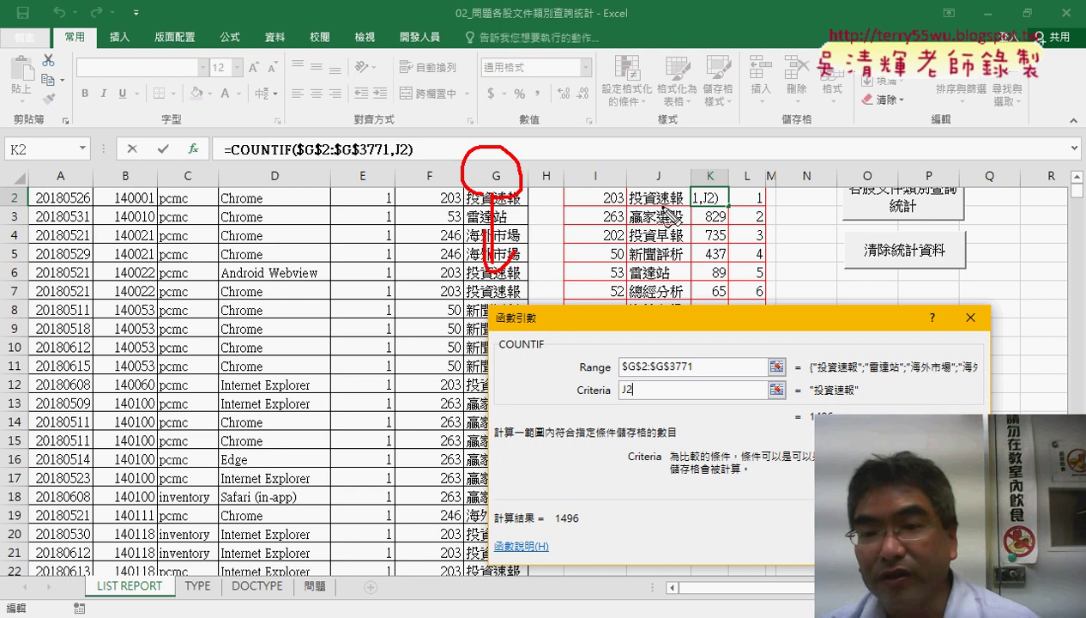
mouse_move(678, 191)
left_mouse_down()
mouse_move(661, 209)
mouse_move(525, 202)
mouse_move(614, 228)
left_mouse_up()
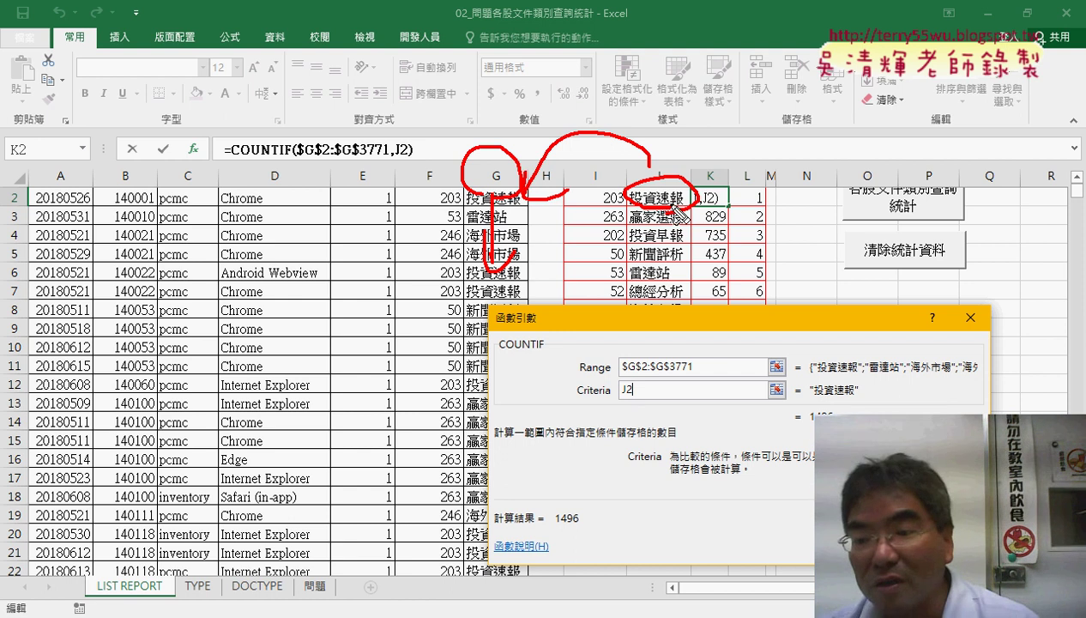
left_click_drag(810, 420, 847, 403)
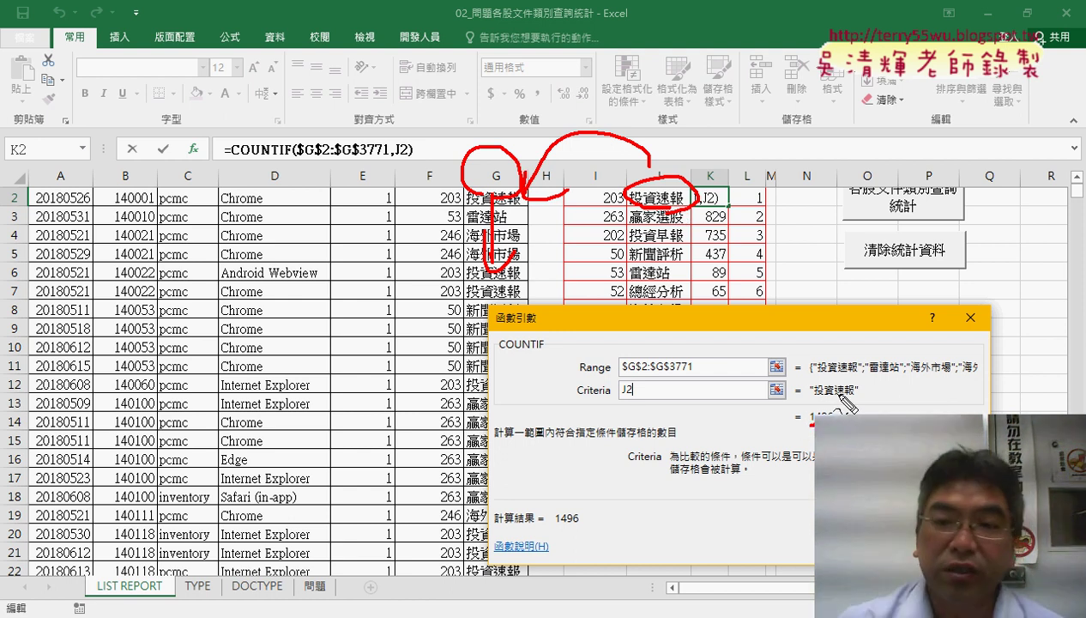
key("Escape")
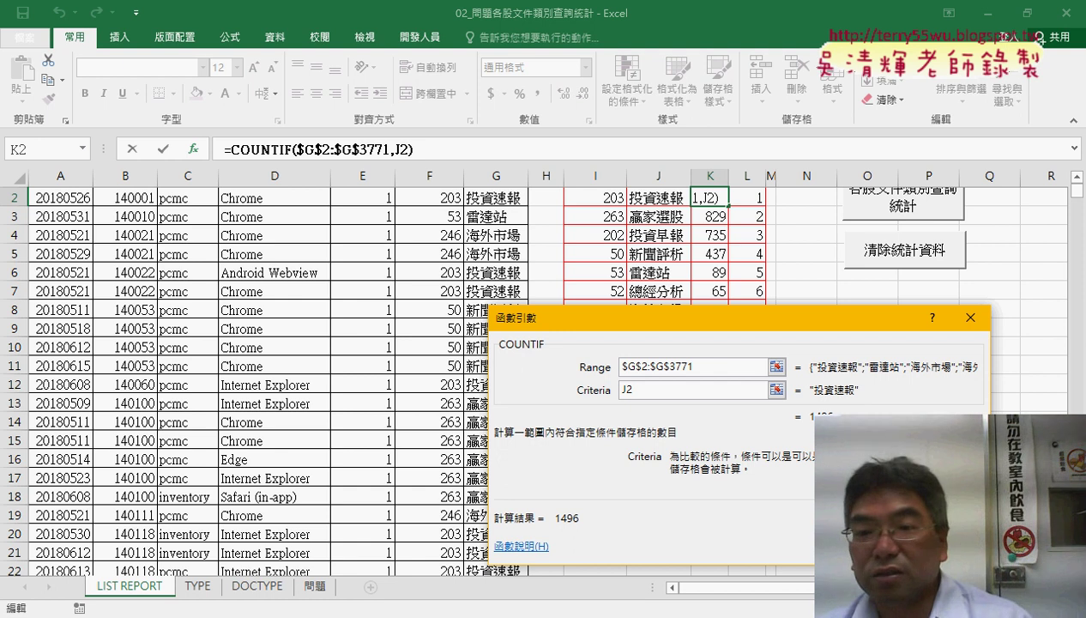
key("Return")
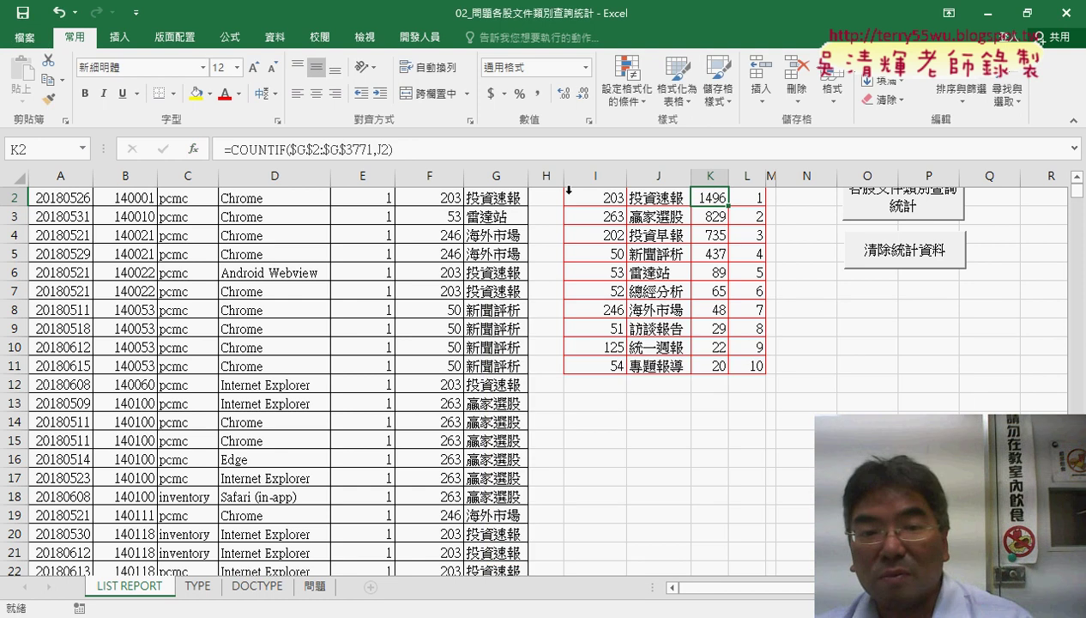
scroll(811, 397, "up", 1)
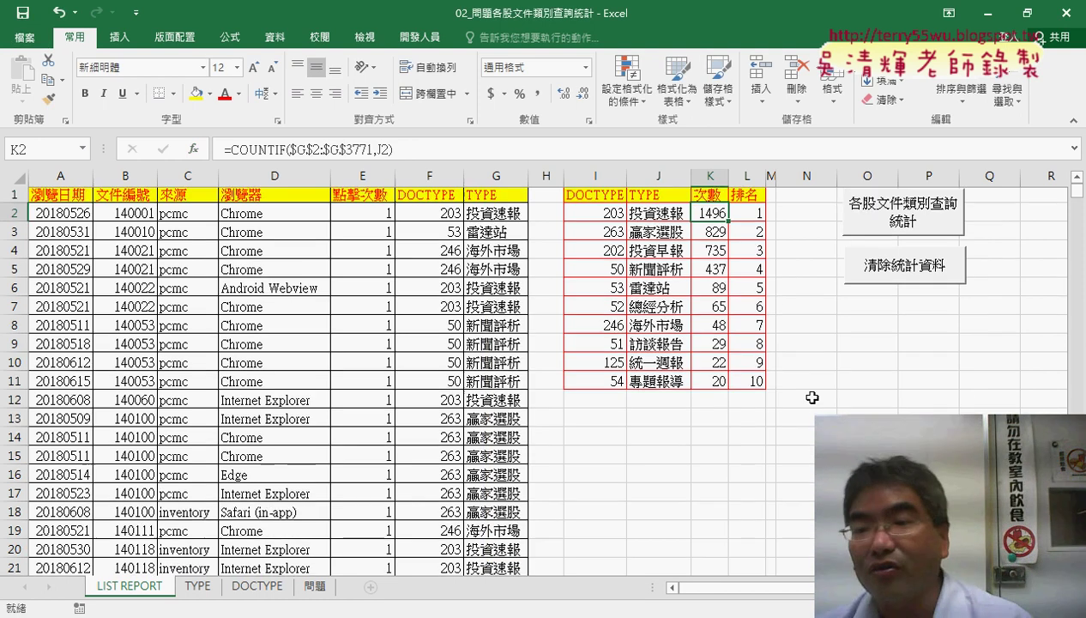
Step: Open the 各股文件類別查詢統計 button's macro code via 指定巨集 and 編輯
right_click(891, 219)
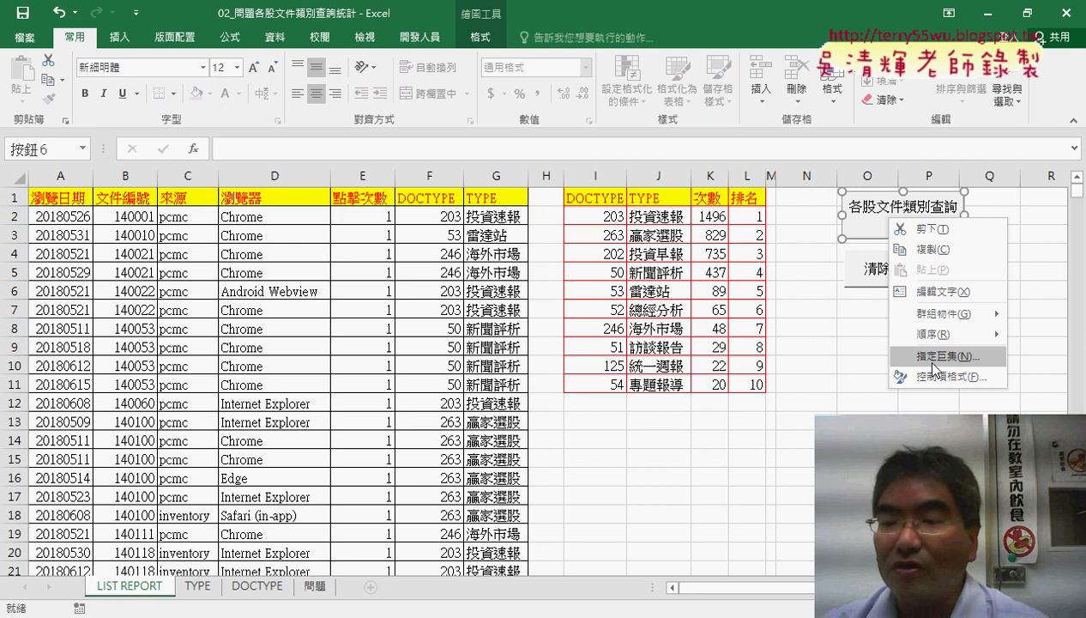
left_click(937, 355)
left_click(1033, 237)
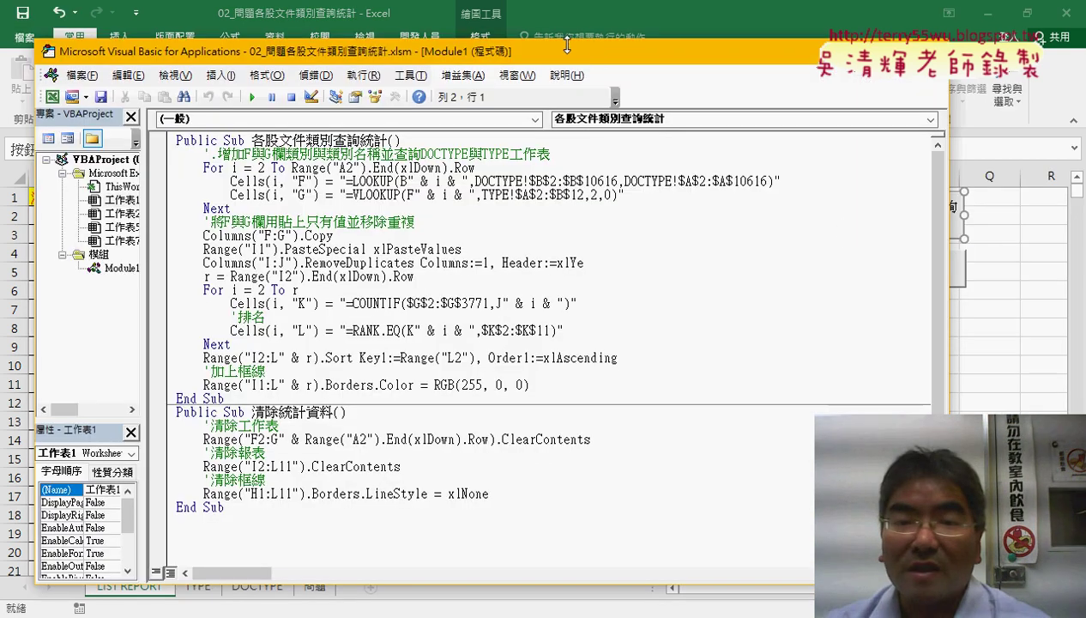
left_click_drag(567, 45, 839, 72)
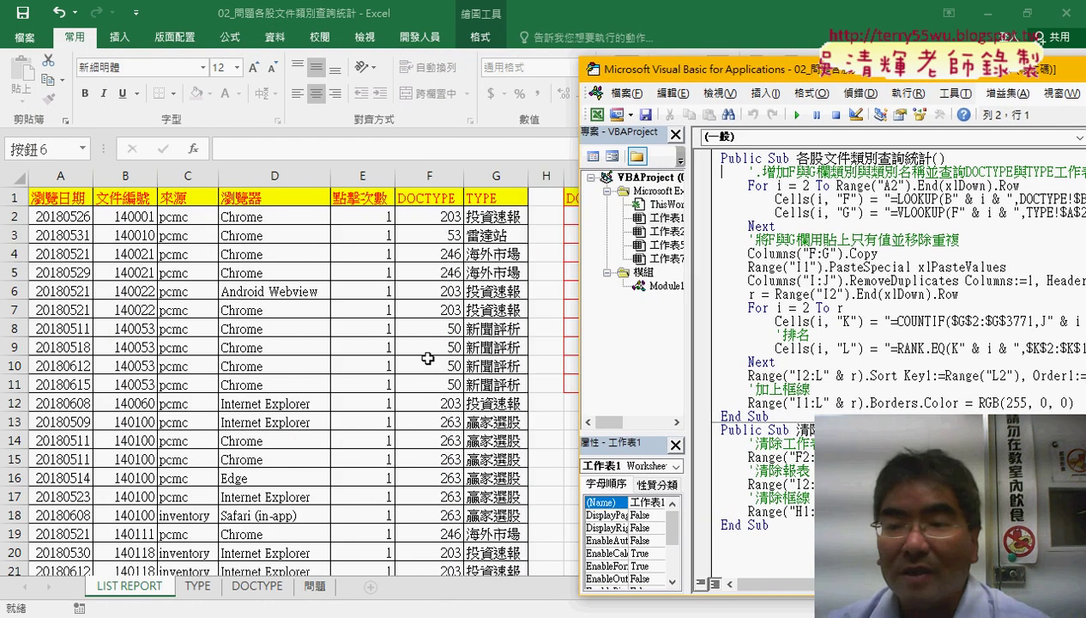
left_click_drag(711, 80, 651, 73)
Step: Review the For loop's start value 2 and last-row expression, then select F2
left_click(715, 177)
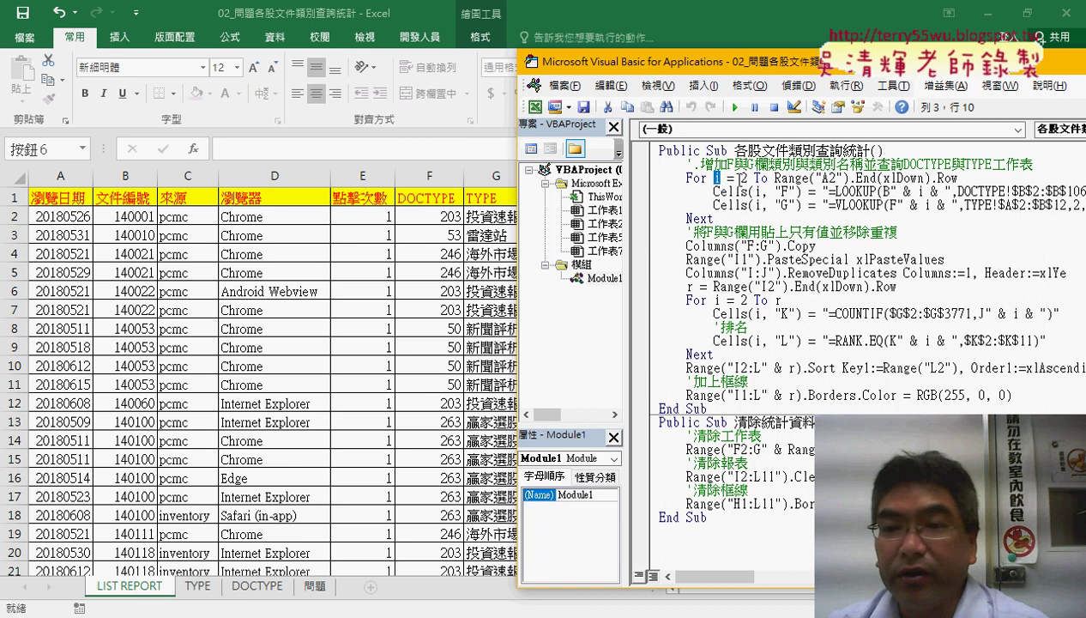
double_click(744, 178)
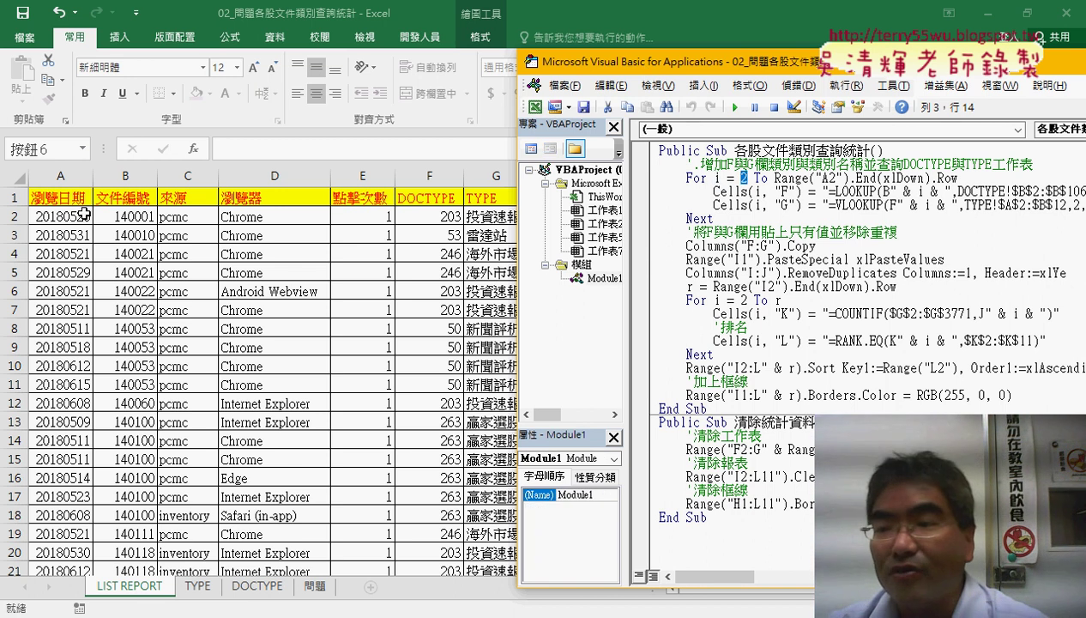
left_click_drag(958, 178, 781, 178)
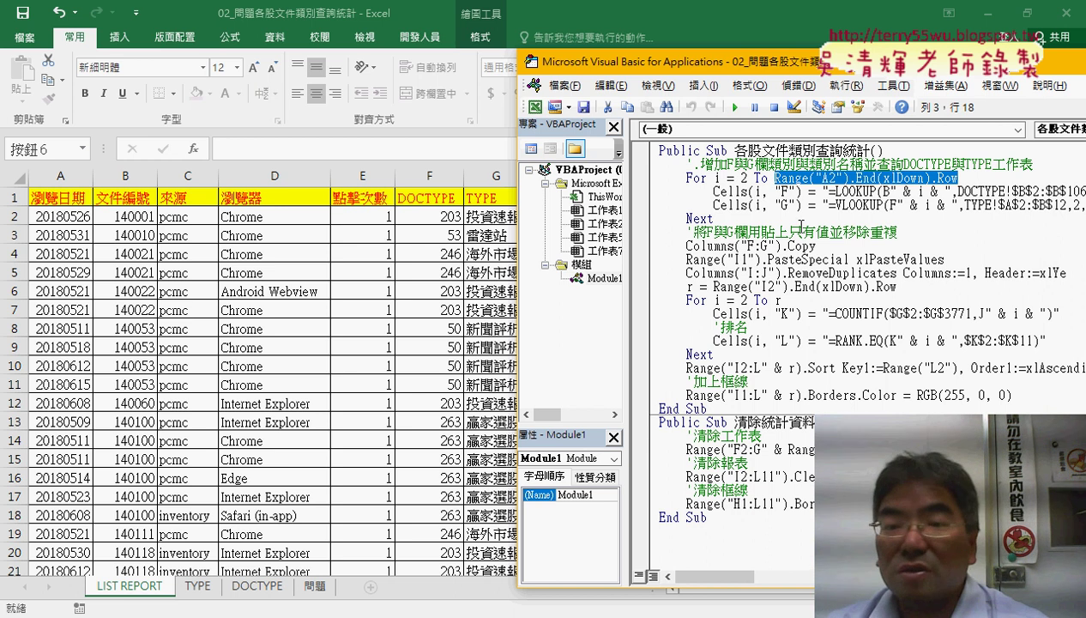
left_click(438, 216)
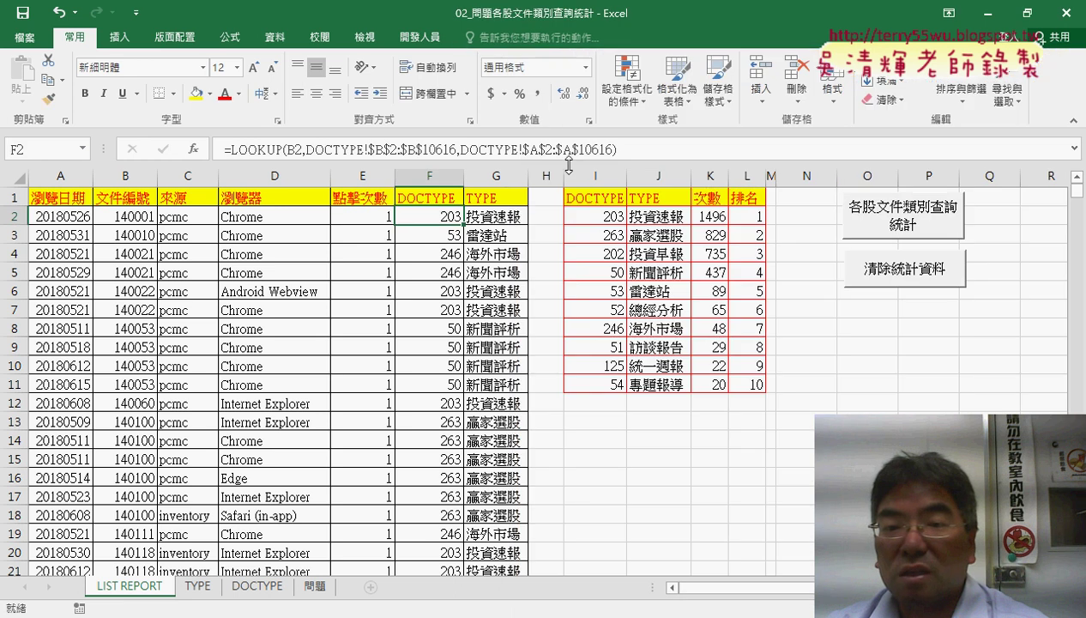
Step: Copy F2's full LOOKUP formula from the formula bar
left_click_drag(614, 149, 213, 147)
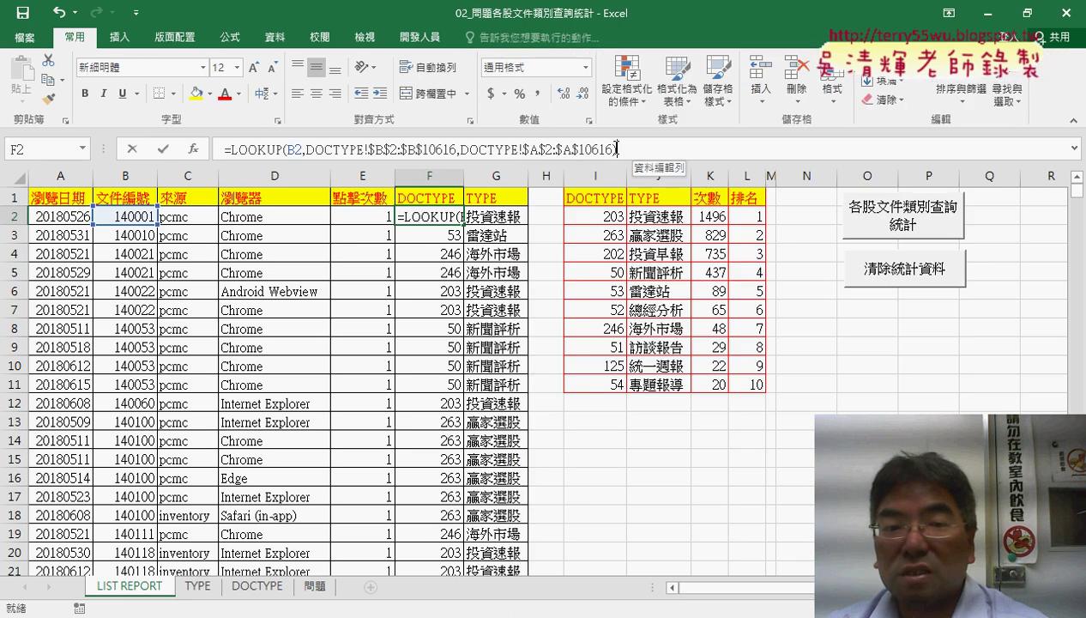
right_click(337, 150)
left_click(361, 180)
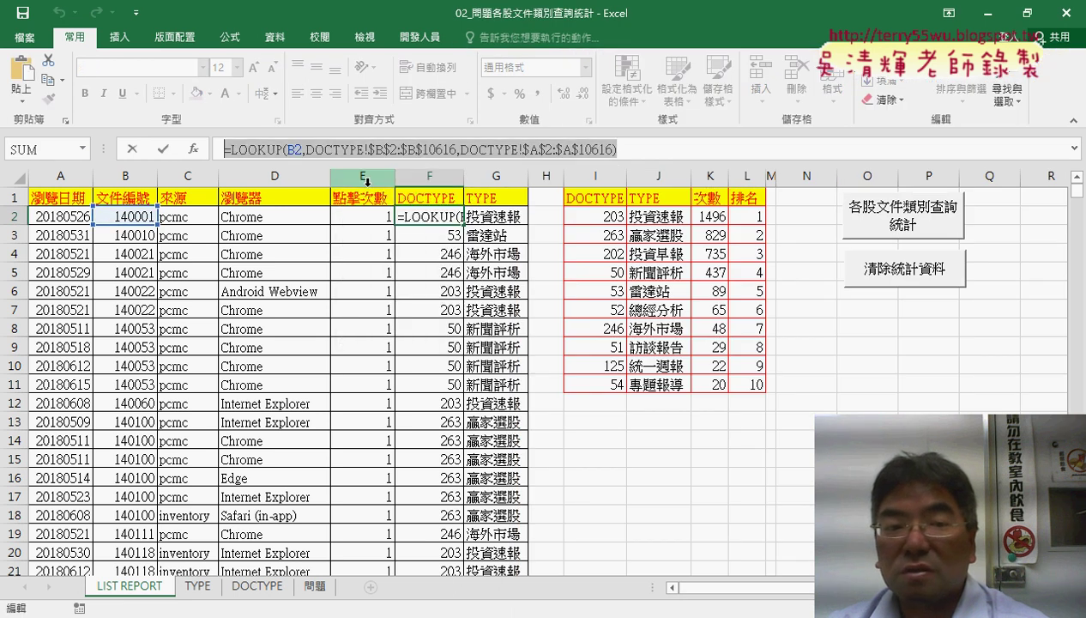
left_click(164, 151)
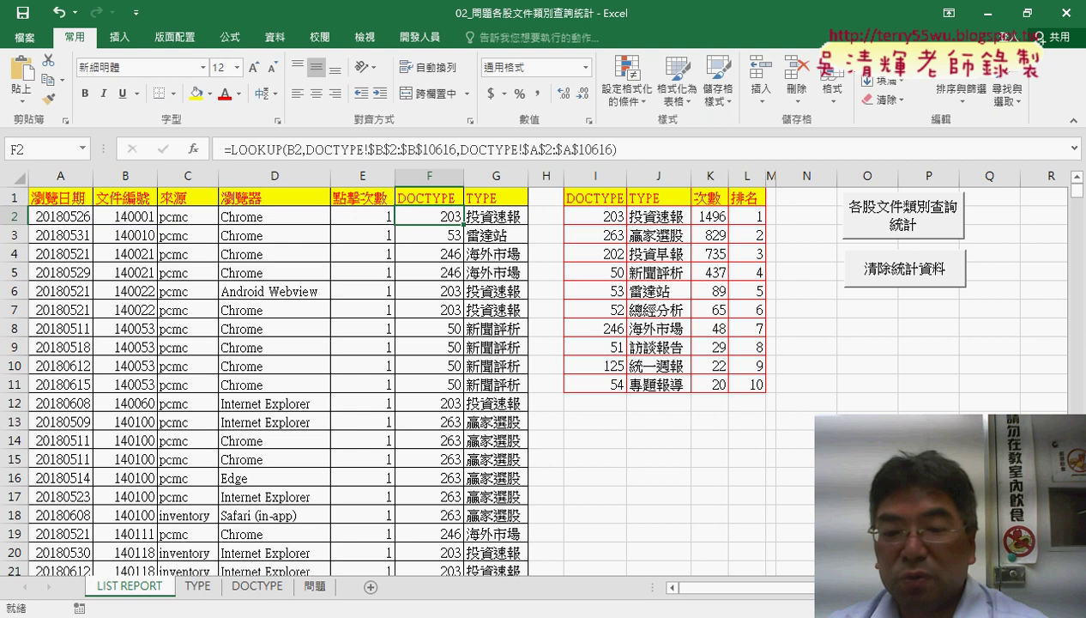
Step: Paste the F2 formula over the macro's line 4 LOOKUP string and select the 2 in B2
left_click(713, 541)
mouse_move(751, 31)
left_mouse_down()
mouse_move(691, 64)
mouse_move(368, 64)
left_mouse_up()
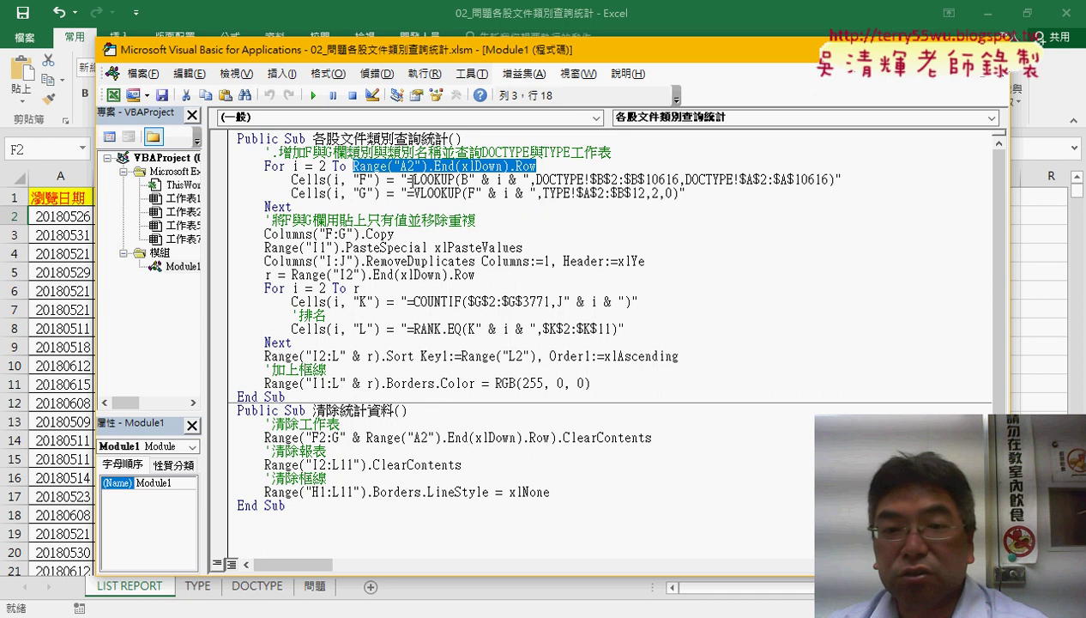
left_click_drag(407, 180, 834, 181)
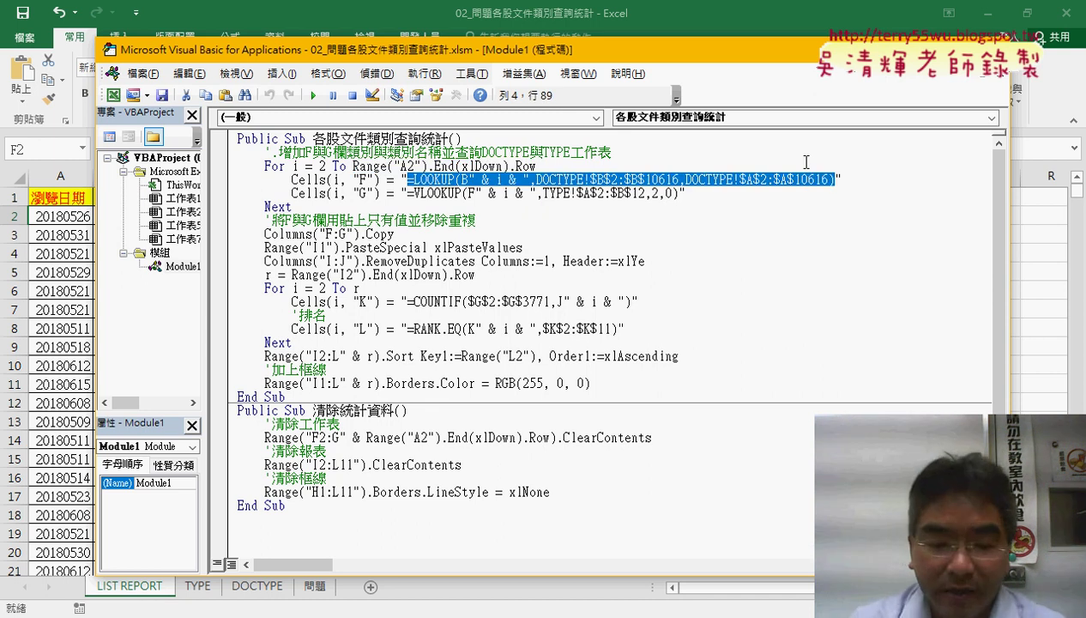
key("ctrl+v")
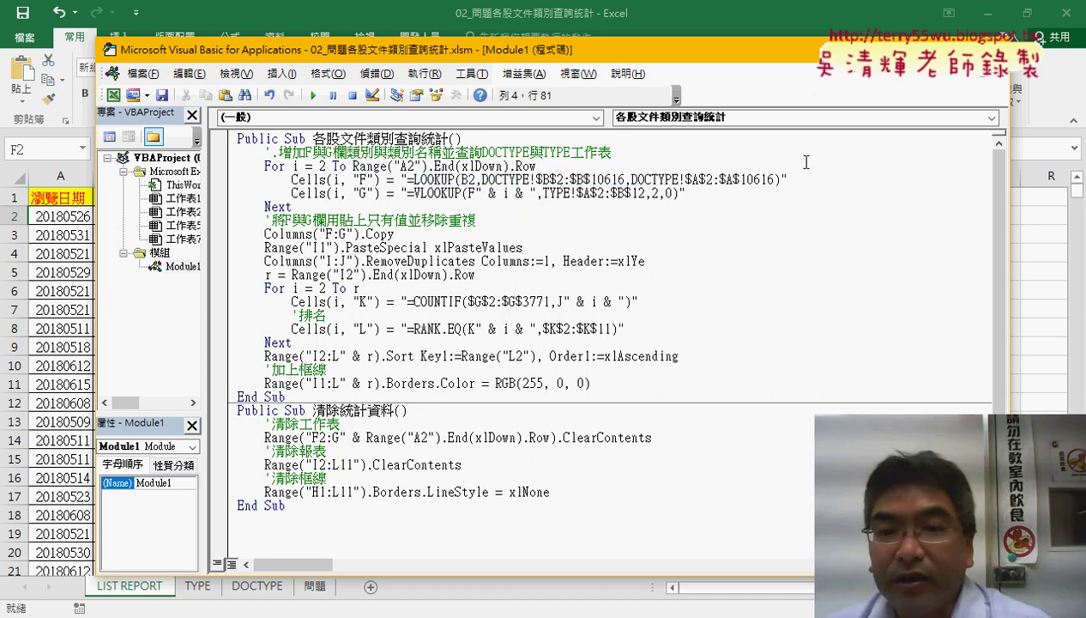
left_click_drag(468, 179, 475, 179)
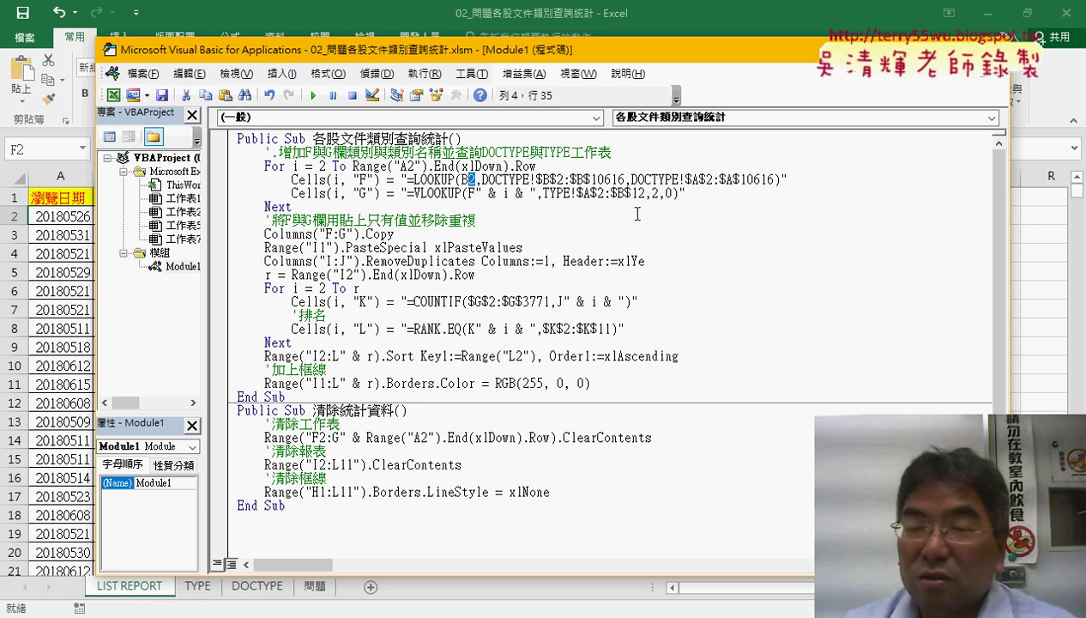
Step: Edit the LOOKUP line to read =LOOKUP(B" & i & ",…)
type("\"\"")
key("Left")
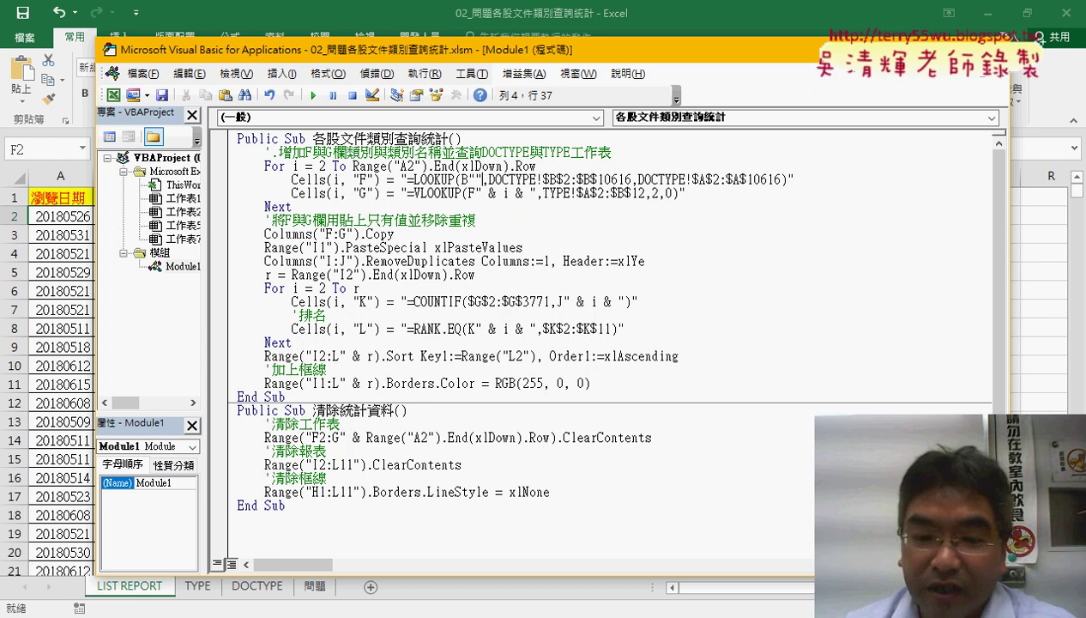
type("& ")
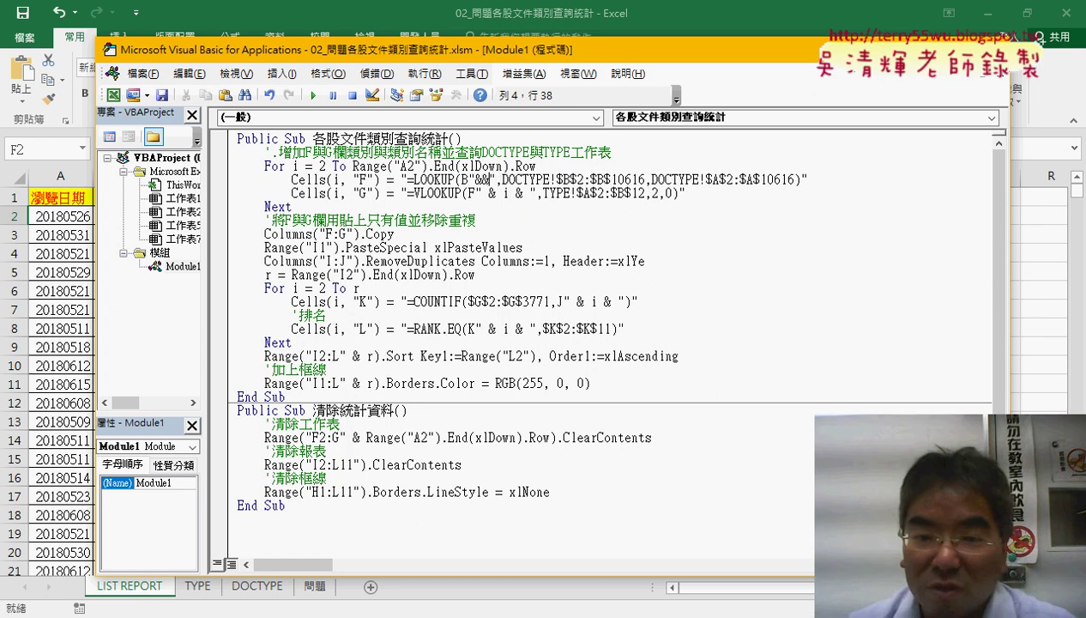
type("i")
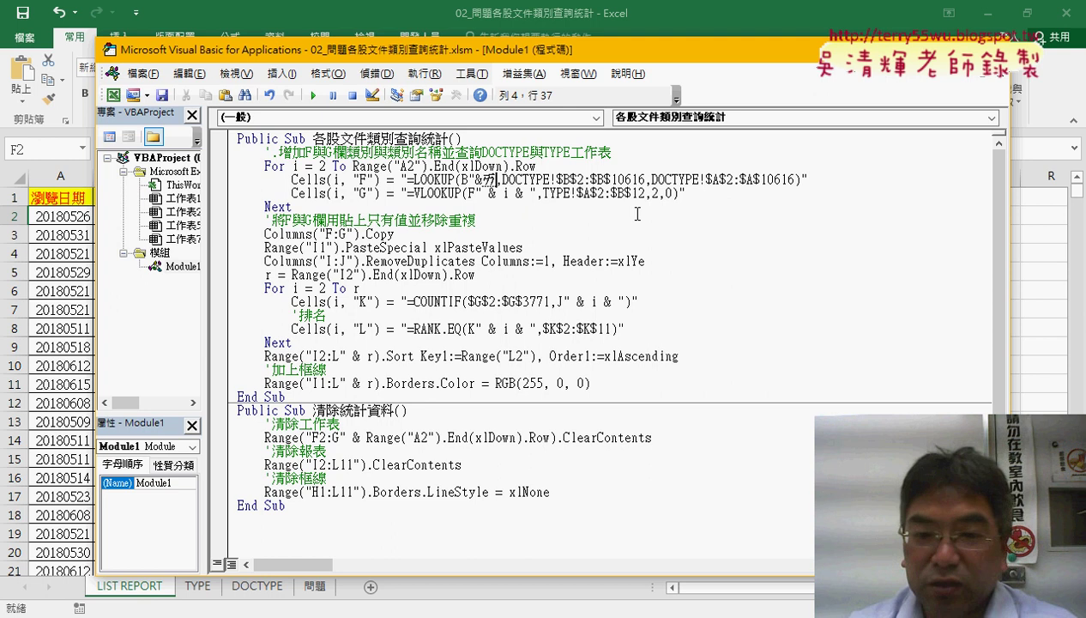
key("shift")
type("&")
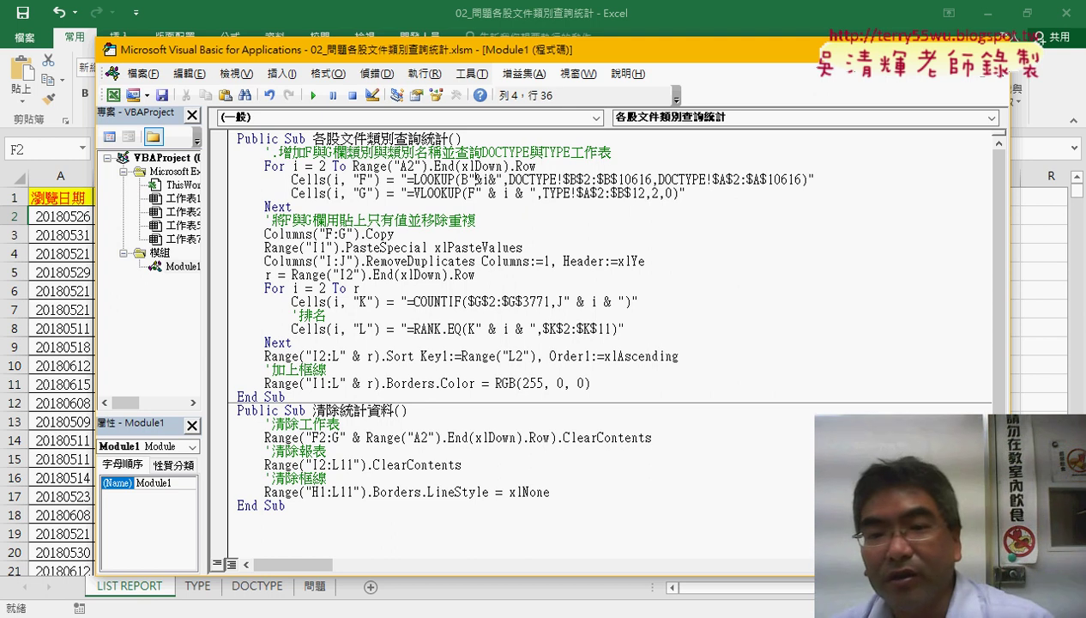
left_click(538, 194)
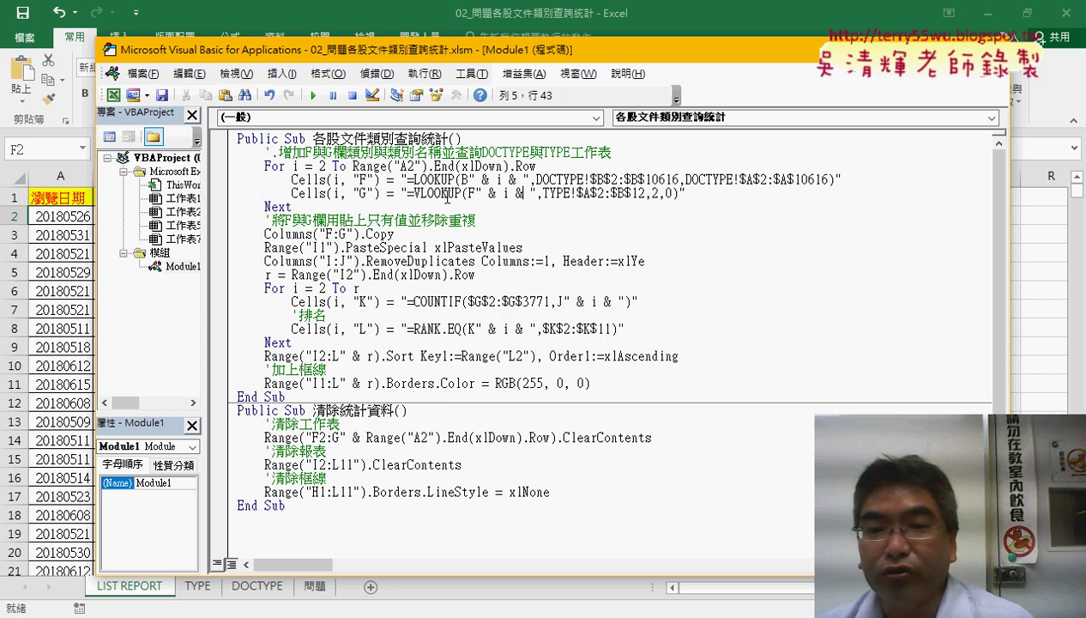
Step: Compare the LOOKUP and VLOOKUP lines in the For…Next loop, then move the editor aside
left_click_drag(407, 180, 834, 180)
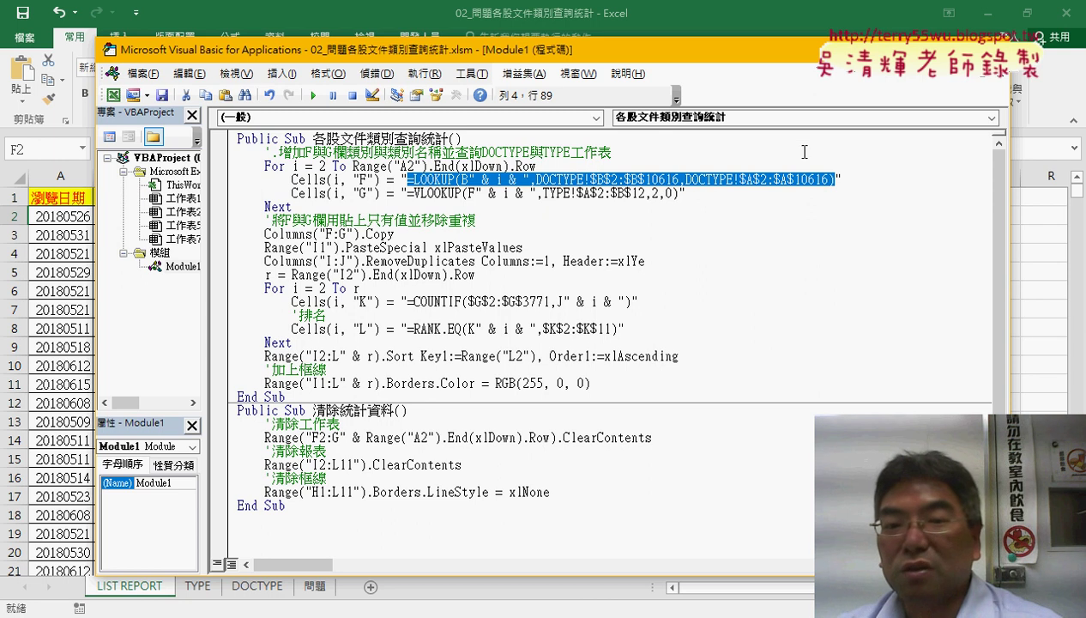
left_click_drag(413, 194, 676, 195)
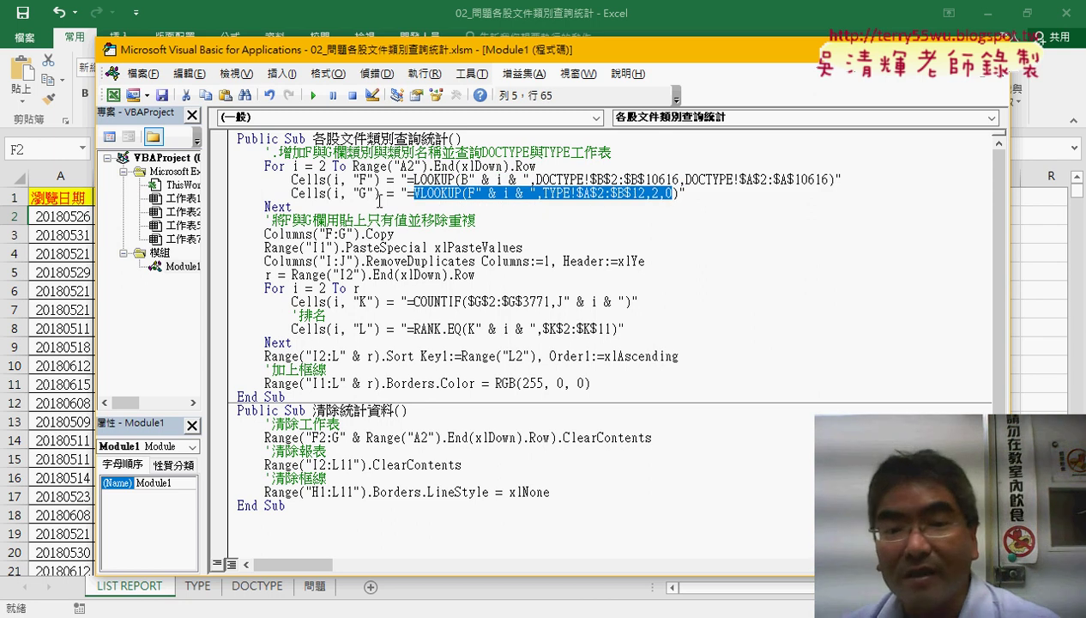
left_click_drag(292, 207, 237, 166)
left_click_drag(344, 50, 782, 46)
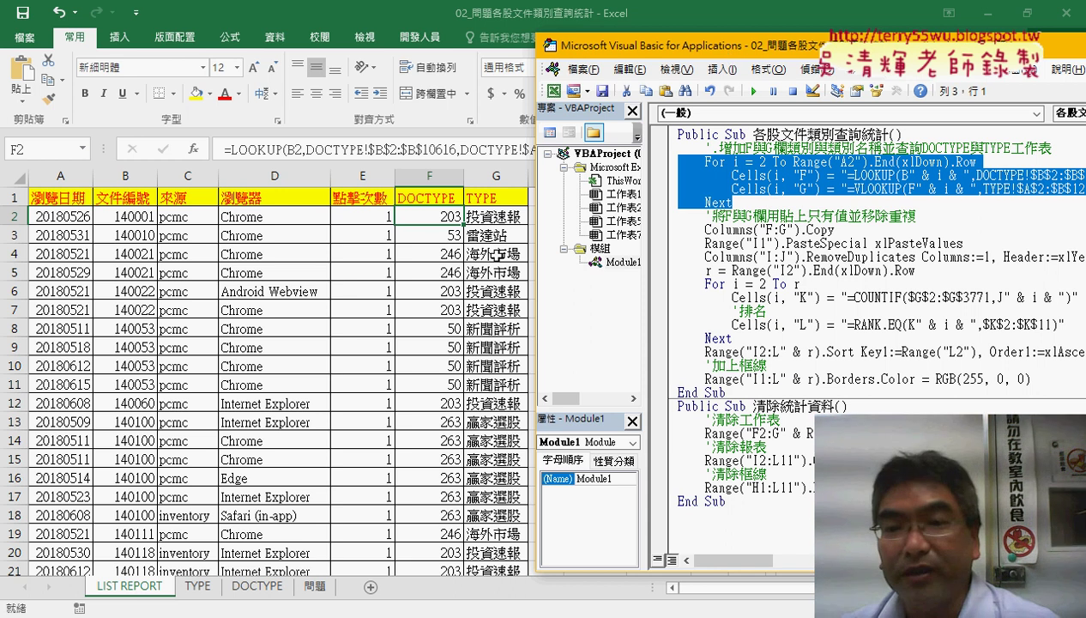
Step: Select Columns("F:G") on the copy line and move the code window below the sheet's header rows
left_click_drag(643, 44, 827, 49)
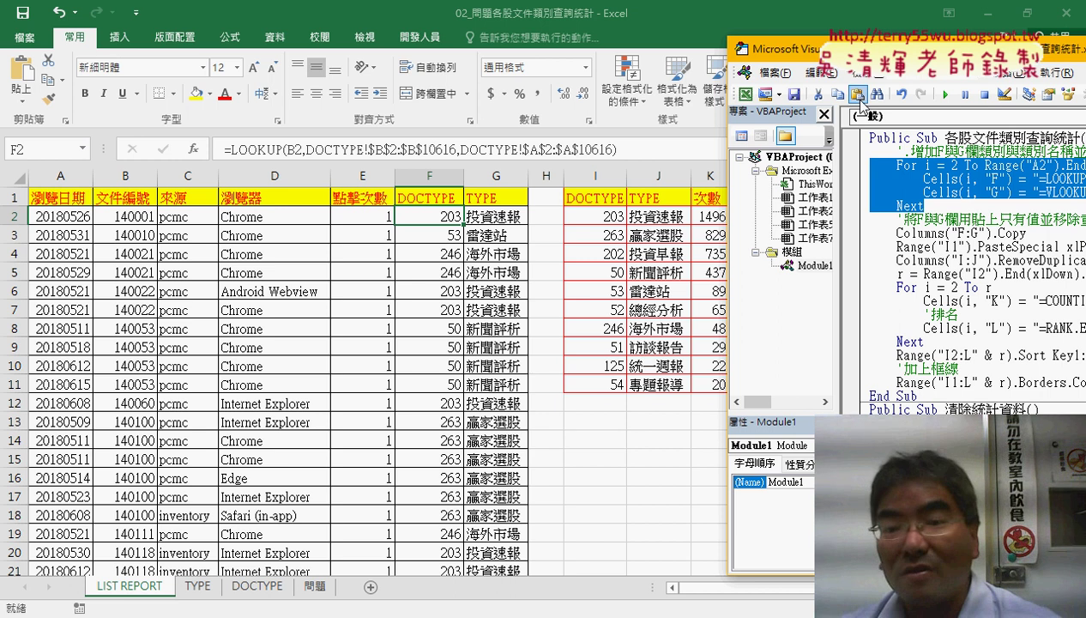
mouse_move(869, 51)
left_mouse_down()
mouse_move(533, 66)
mouse_move(278, 52)
left_mouse_up()
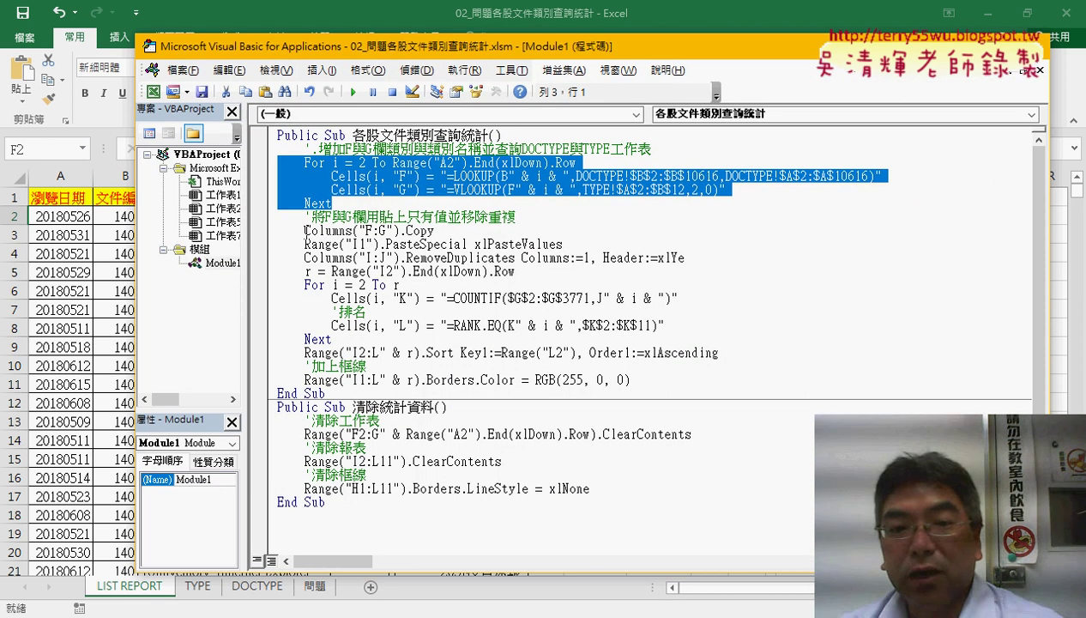
left_click_drag(306, 230, 352, 230)
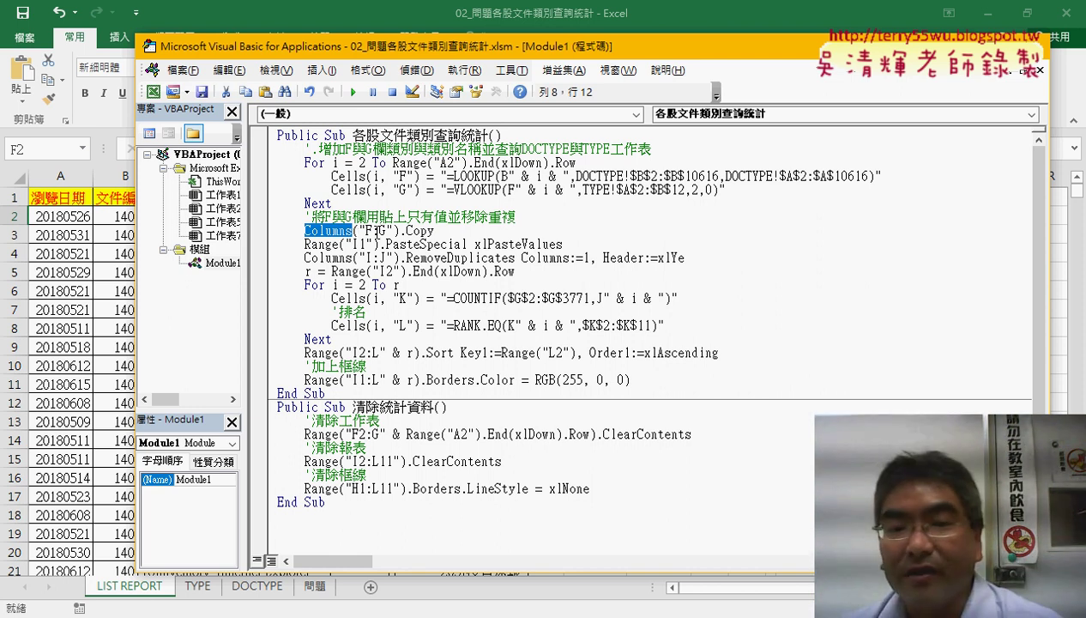
double_click(382, 230)
left_click_drag(384, 230, 366, 230)
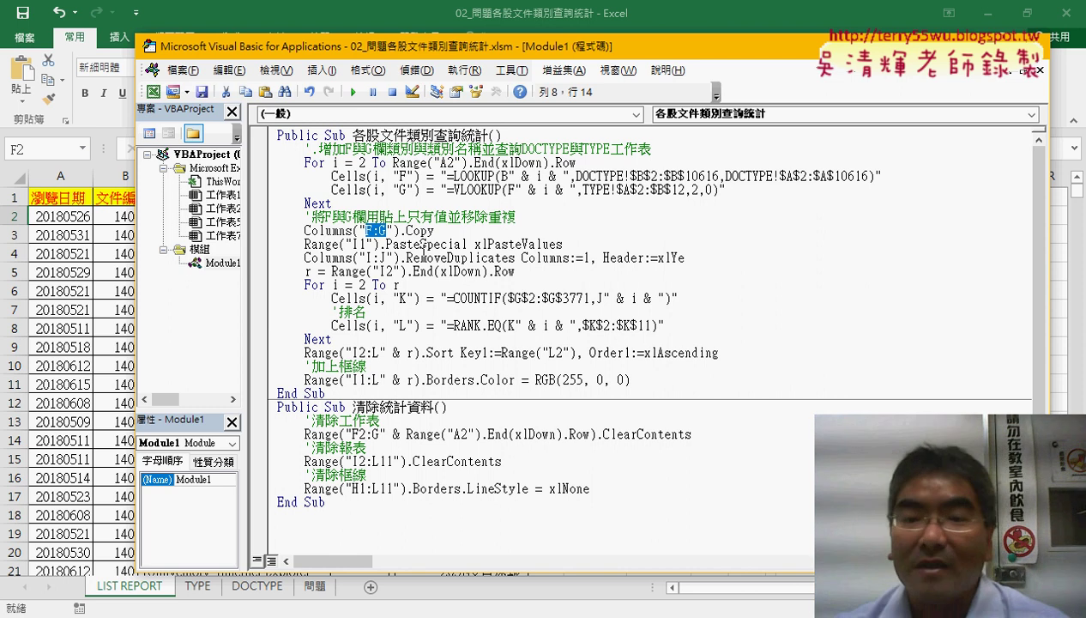
left_click(453, 233)
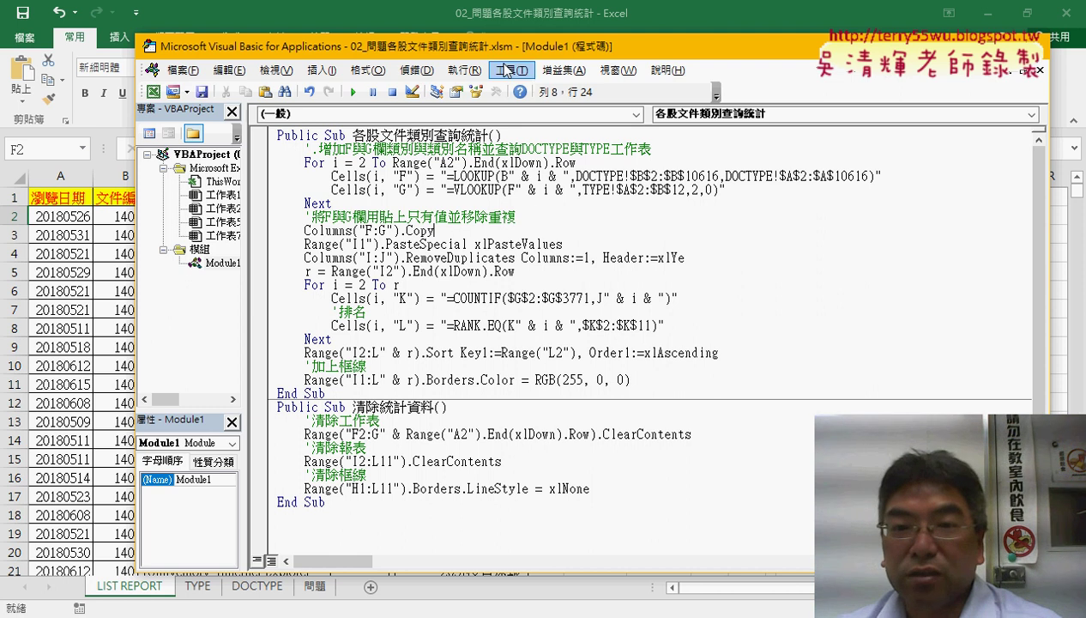
left_click_drag(503, 58, 529, 281)
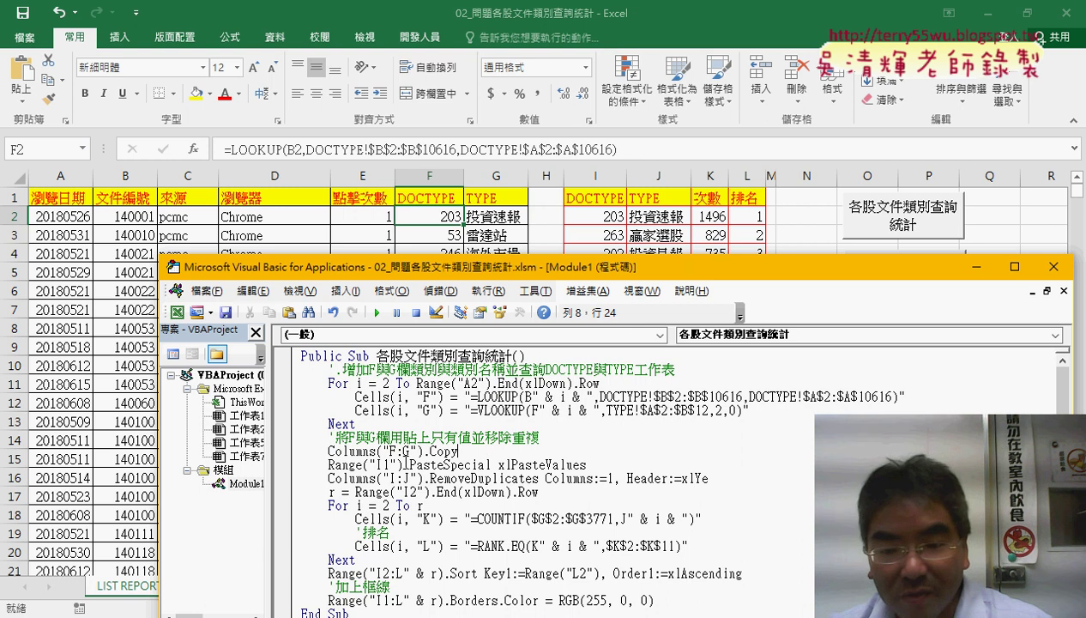
Step: Comment out the PasteSpecial line via the Edit toolbar and make the copy line Columns("F:G").Copy Range("I1")
left_click_drag(404, 464, 329, 464)
left_click(632, 467)
right_click(441, 312)
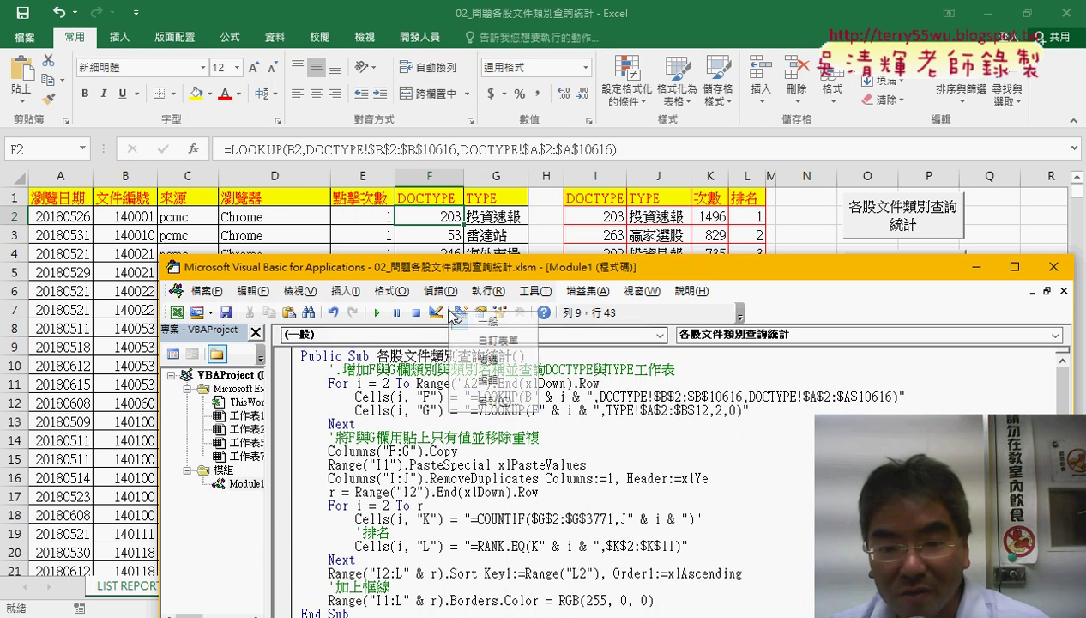
left_click(489, 353)
left_click_drag(251, 157, 356, 322)
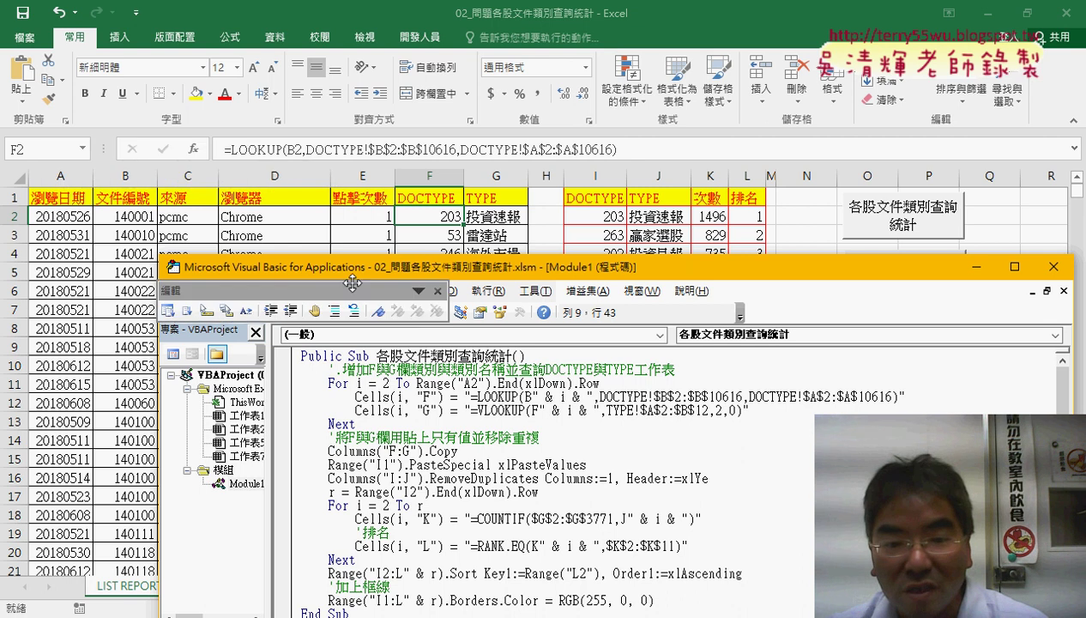
left_click(360, 341)
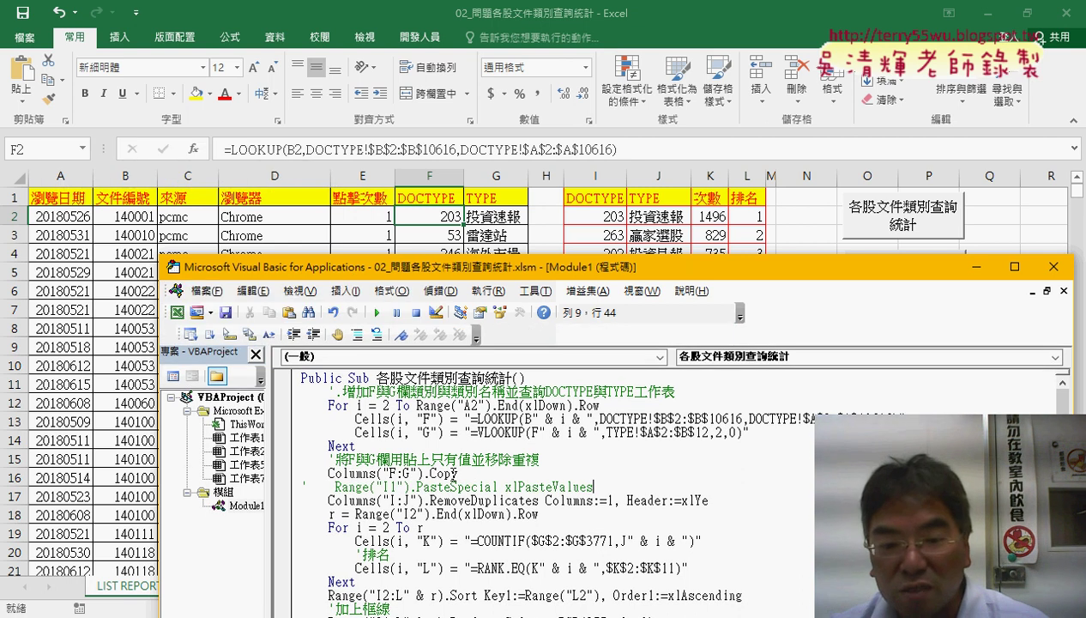
left_click(406, 486)
mouse_move(406, 487)
left_mouse_down()
mouse_move(335, 487)
mouse_move(463, 473)
left_mouse_up()
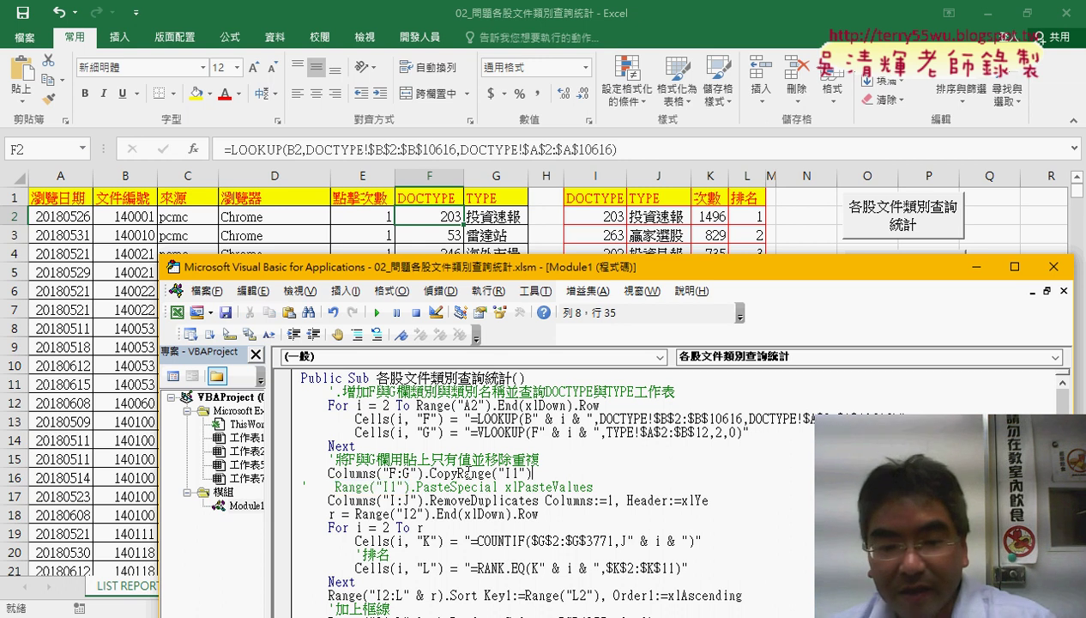
left_click(551, 475)
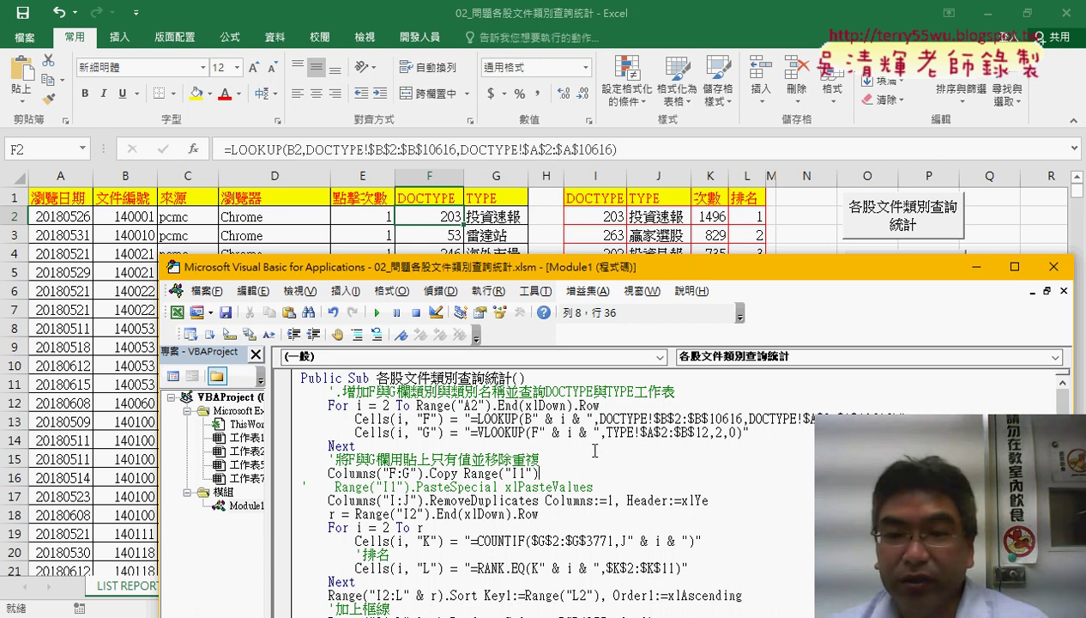
Step: Clear the statistics with 清除統計資料 and put a breakpoint on the Columns("F:G").Copy Range("I1") line
left_click(481, 221)
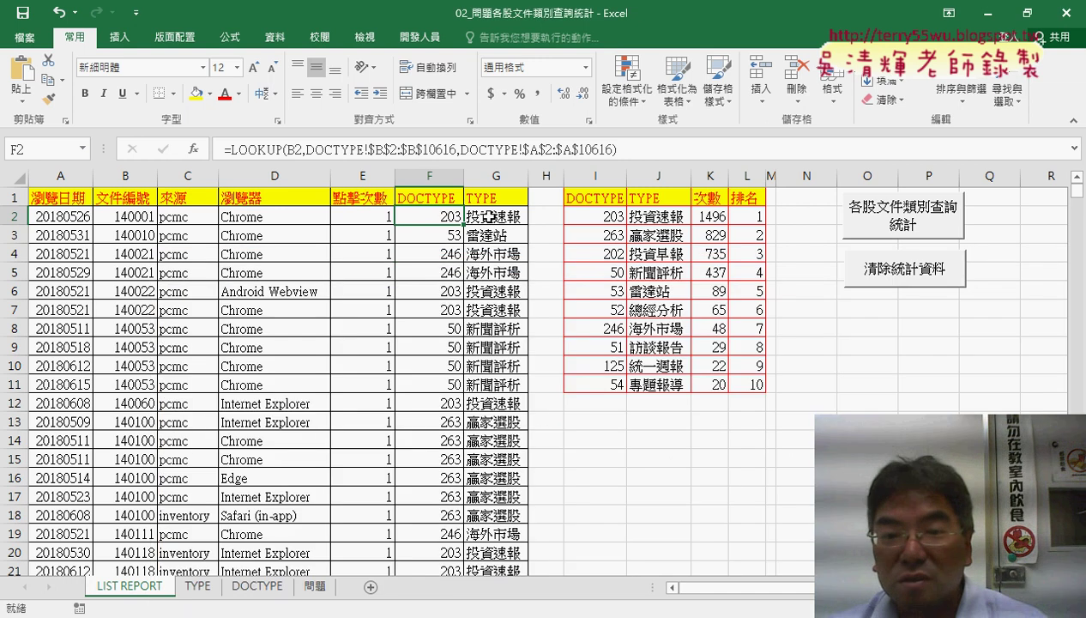
left_click(485, 215)
left_click(429, 214)
left_click(497, 217)
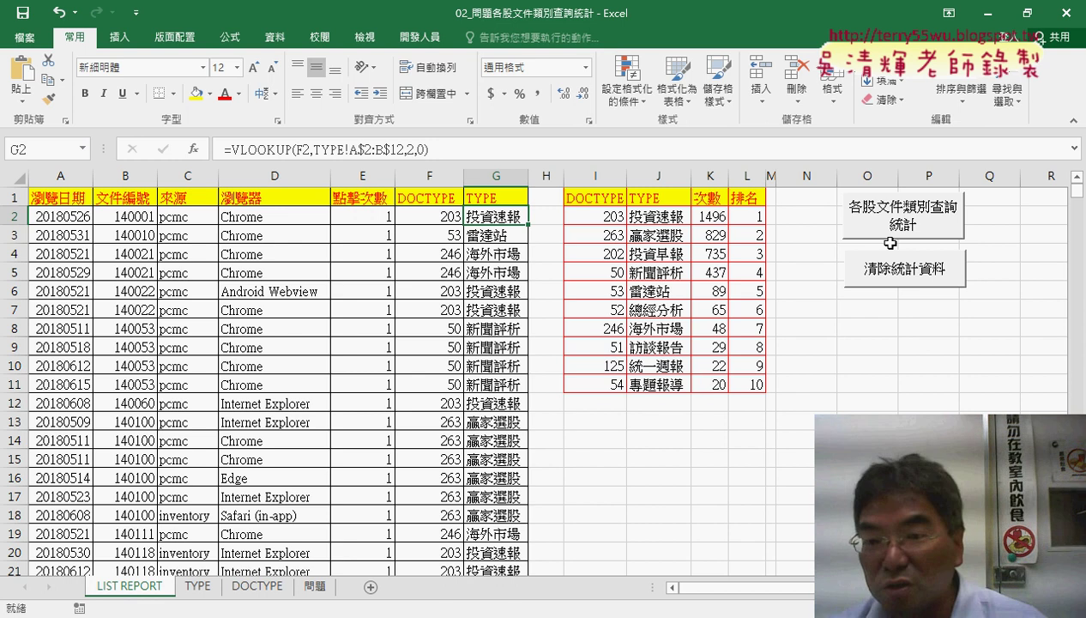
left_click(901, 273)
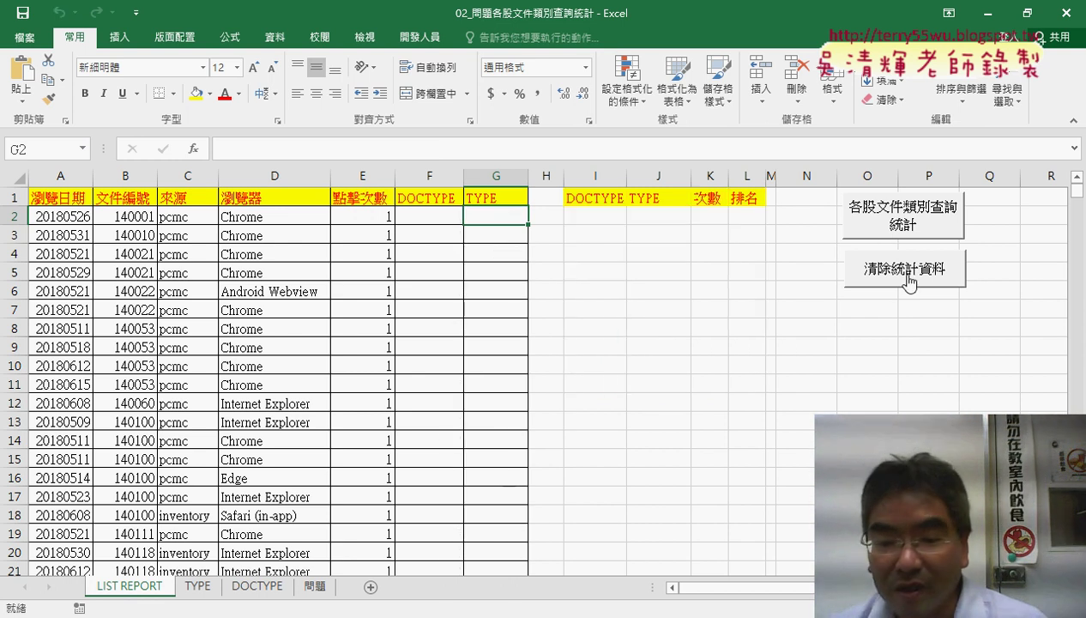
mouse_move(460, 616)
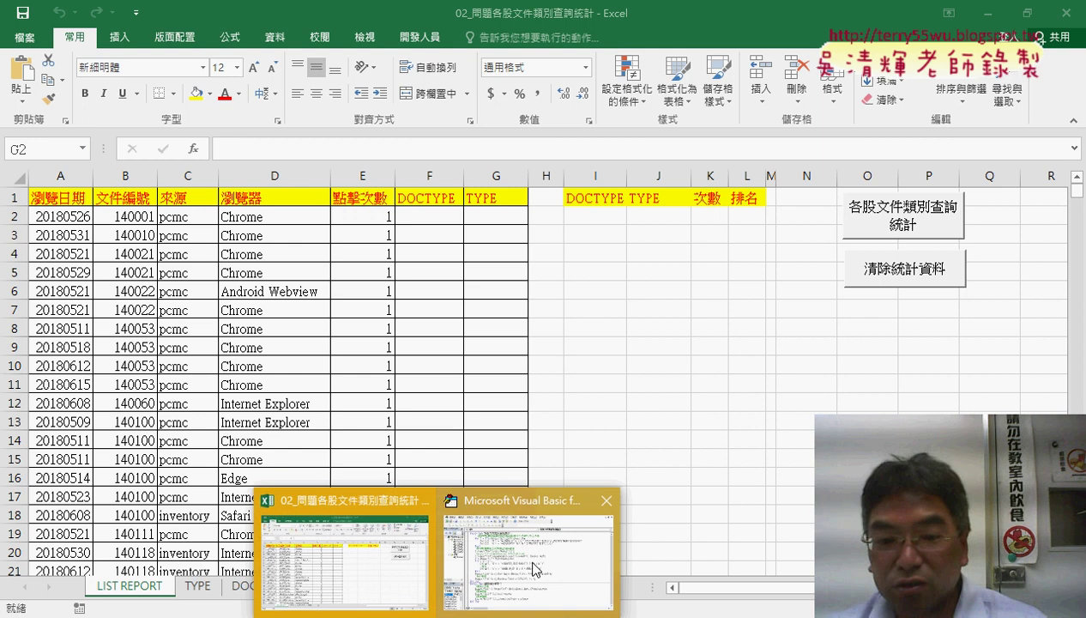
left_click(542, 547)
left_click(282, 473)
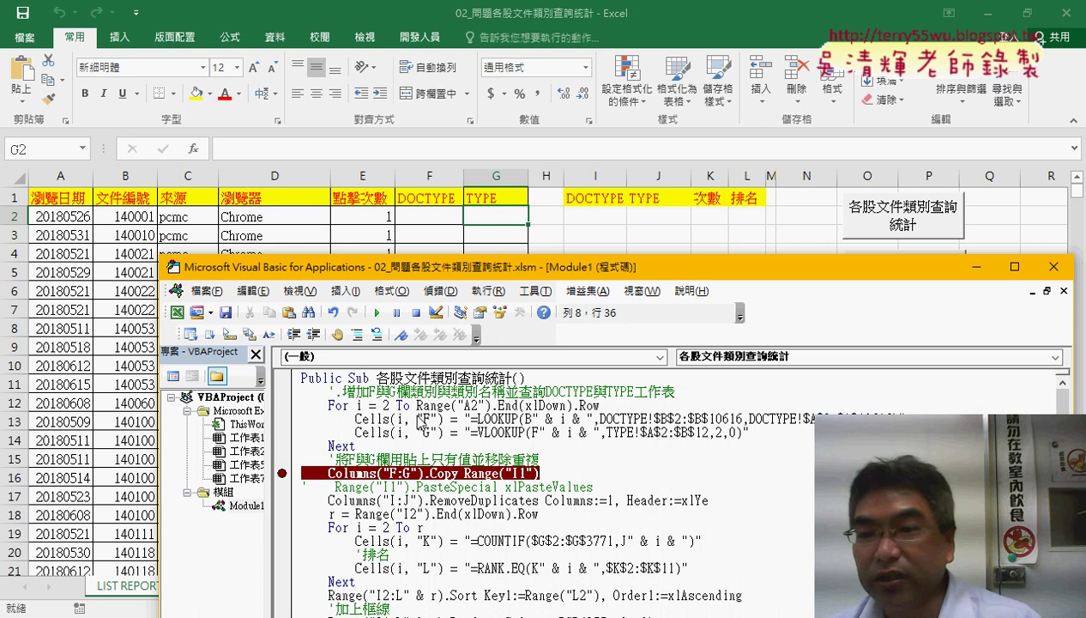
Step: Run the 各股文件類別查詢統計 macro to its breakpoint, step past the Copy line, and inspect cell I2
left_click(642, 234)
left_click(867, 216)
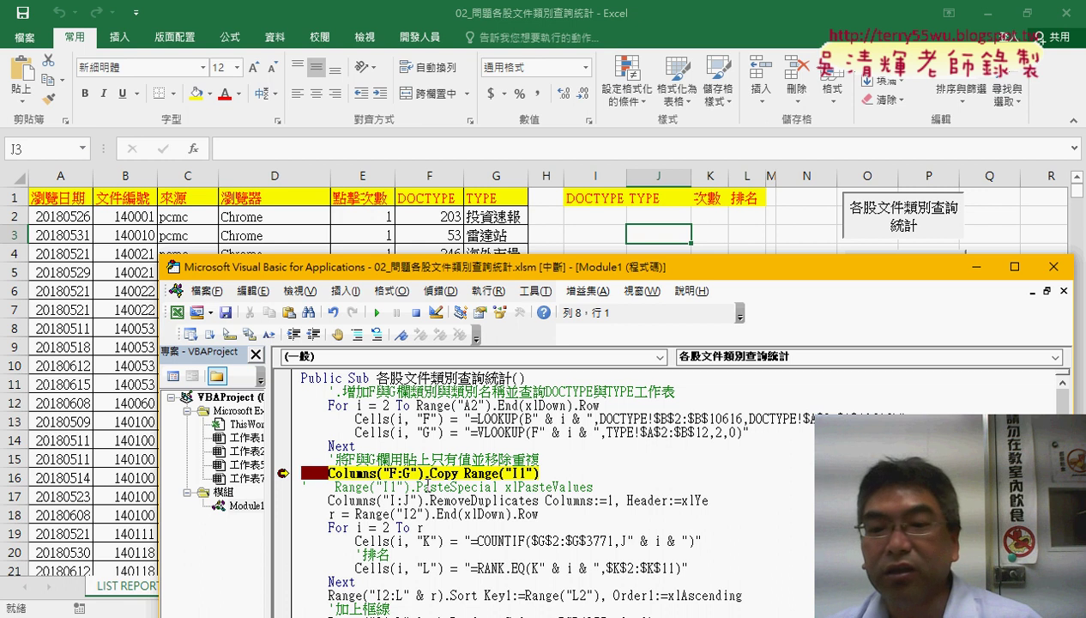
left_click_drag(535, 473, 329, 472)
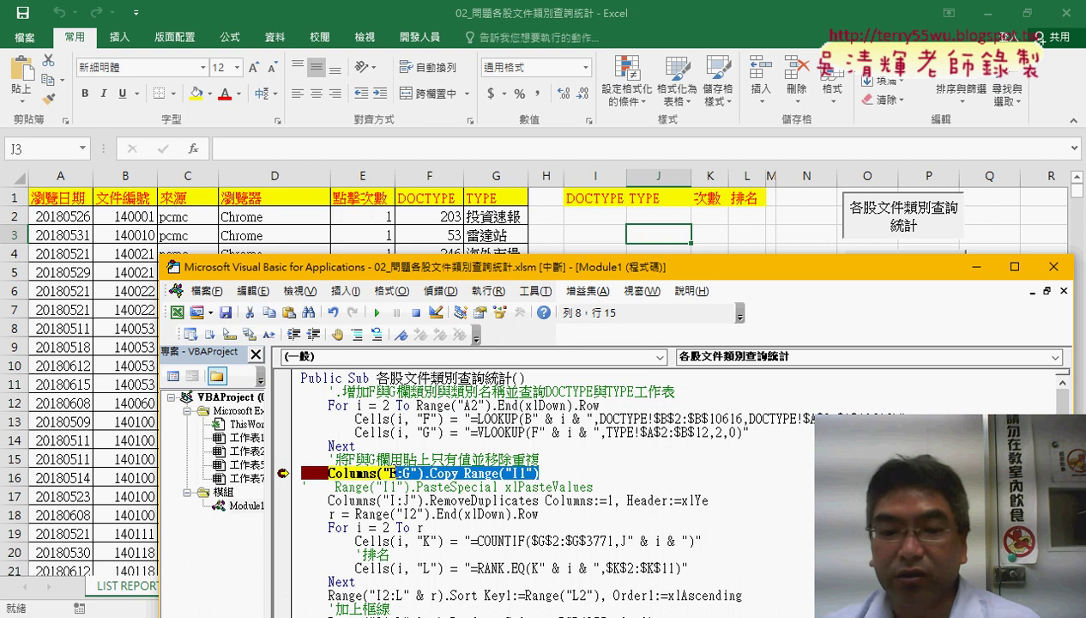
key("F8")
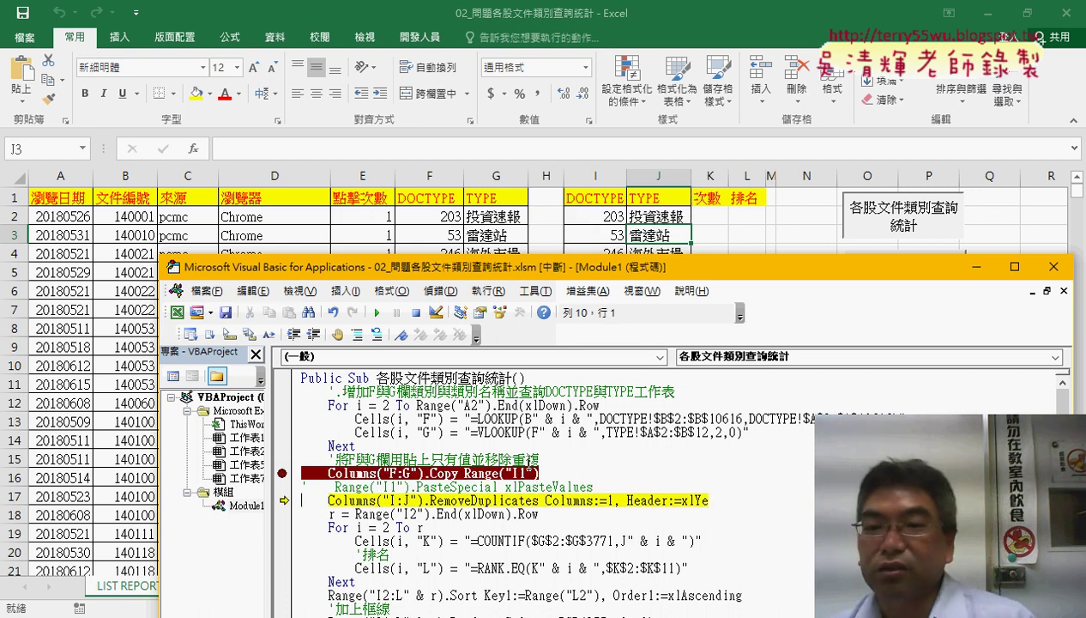
left_click(716, 216)
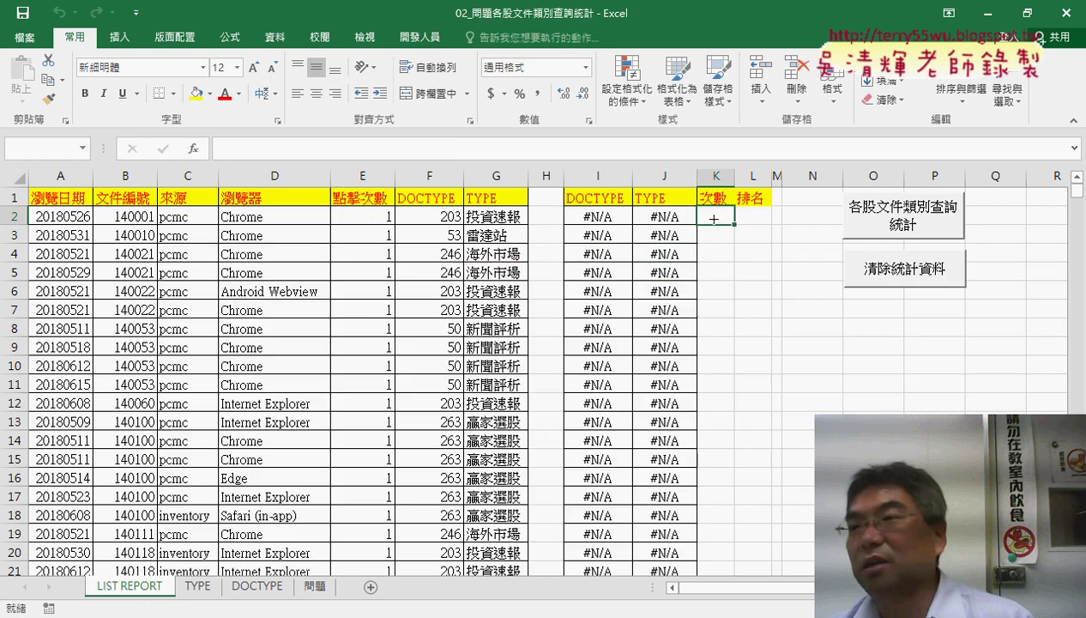
left_click(592, 217)
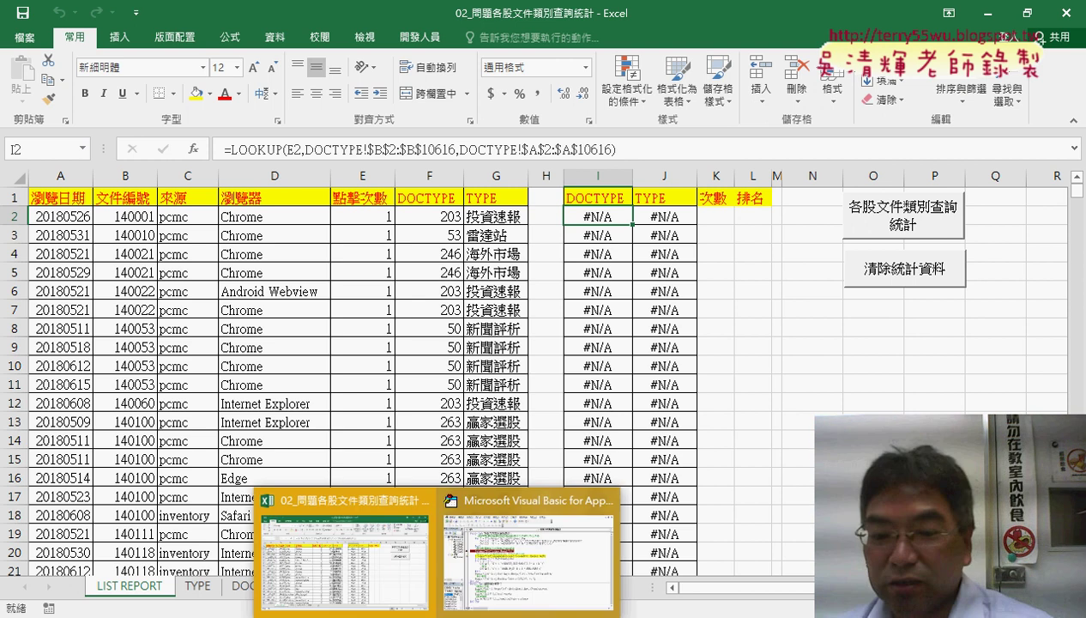
Step: Remove the Range("I1") destination from the Columns("F:G").Copy line
left_click(528, 554)
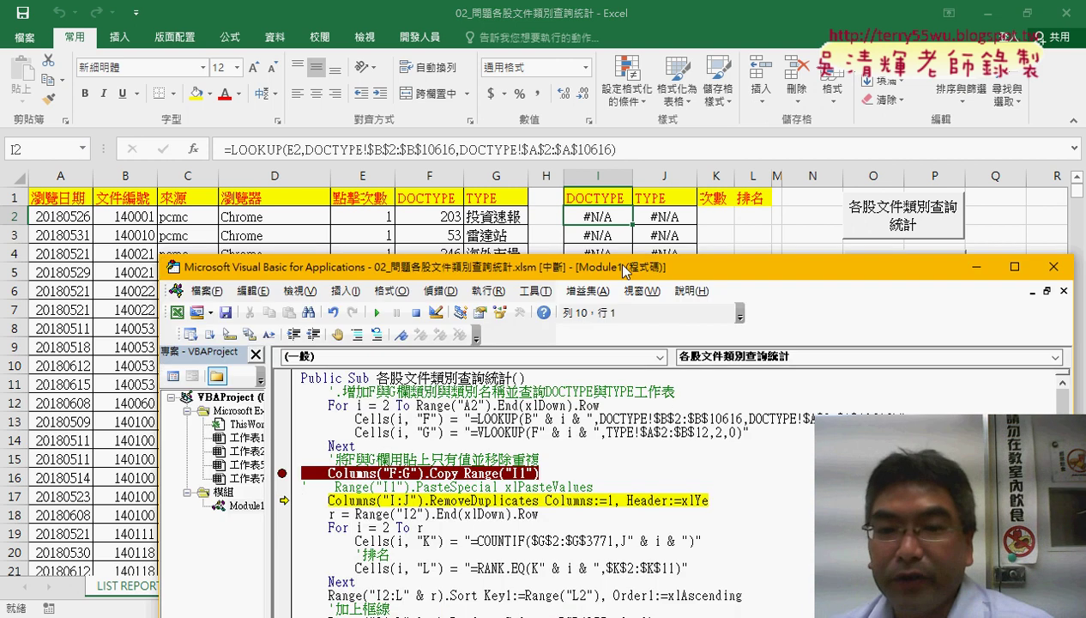
left_click_drag(624, 271, 587, 55)
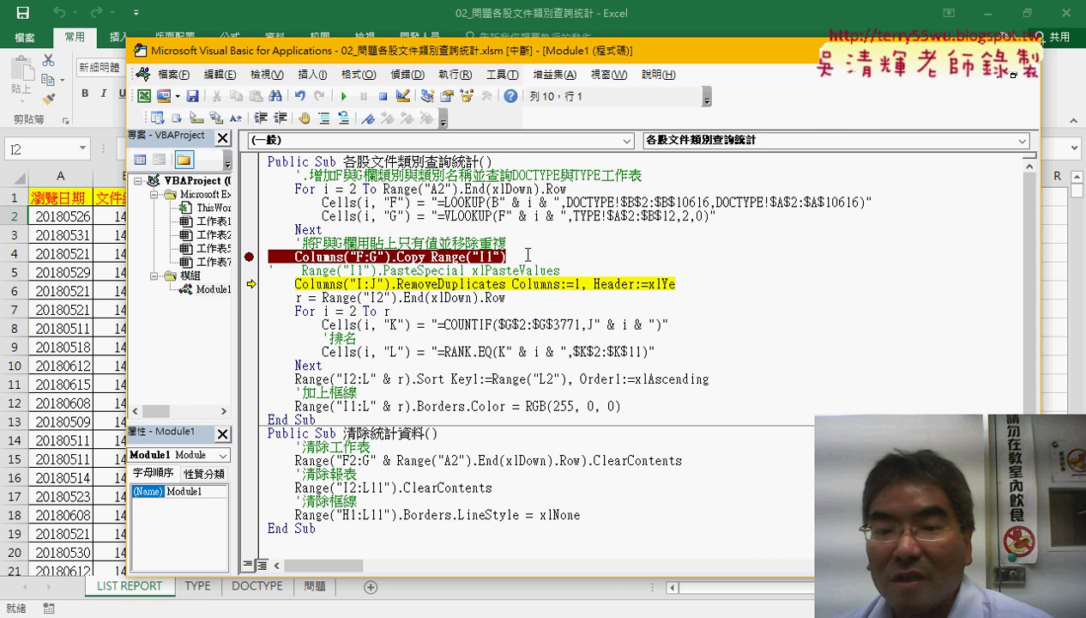
left_click_drag(528, 256, 430, 257)
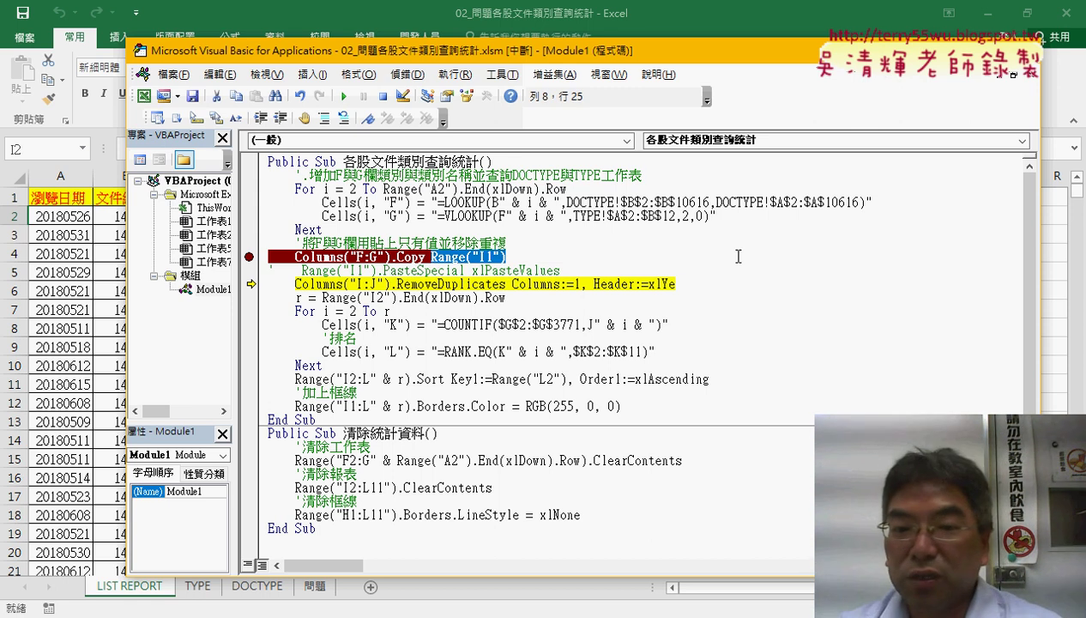
key("BackSpace")
key("BackSpace")
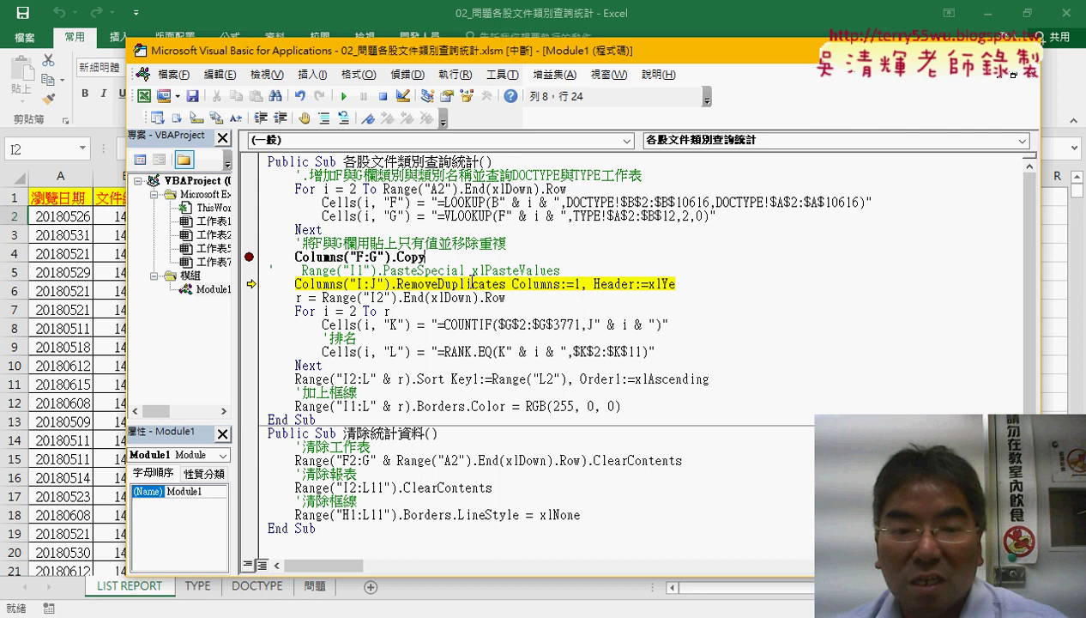
Step: Delete the extra indentation before Range("I1").PasteSpecial xlPasteValues and reveal the sheet's #N/A columns
left_click_drag(268, 257, 269, 269)
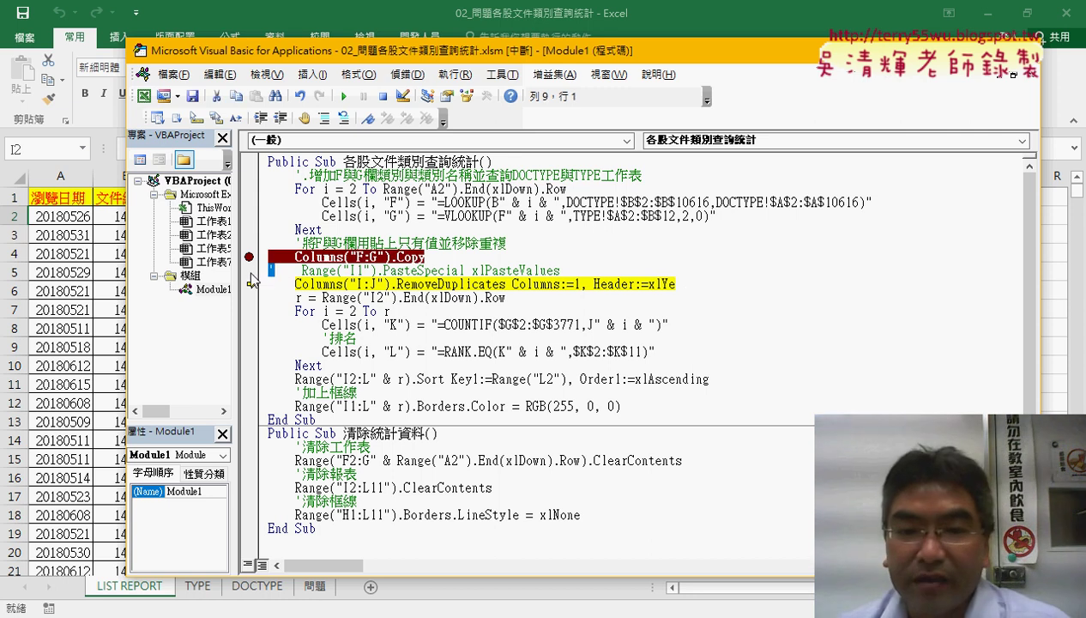
key("Delete")
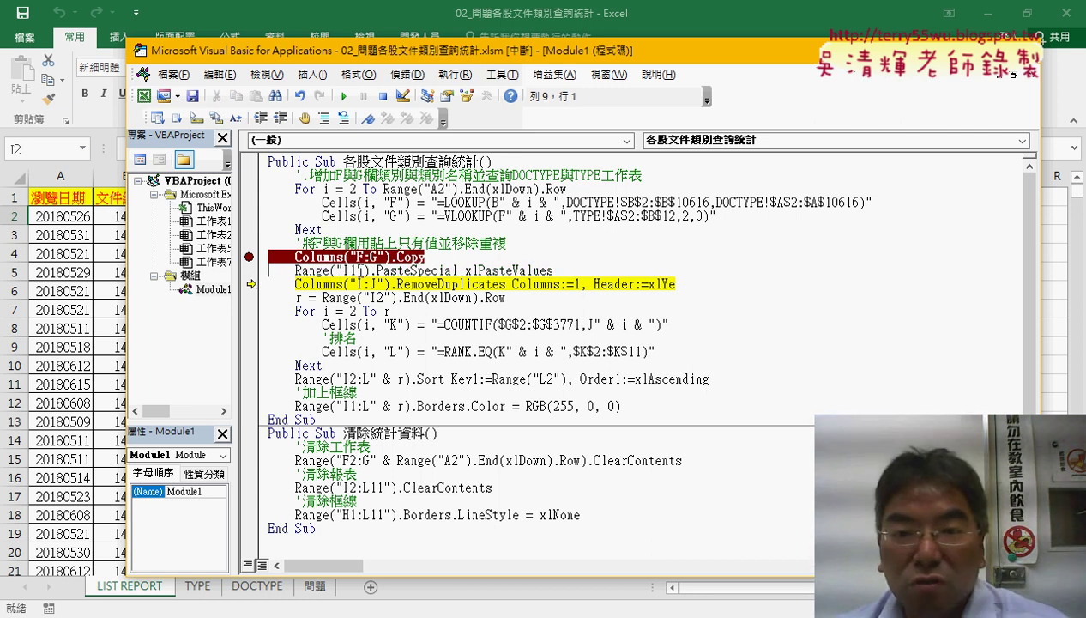
left_click_drag(447, 50, 487, 272)
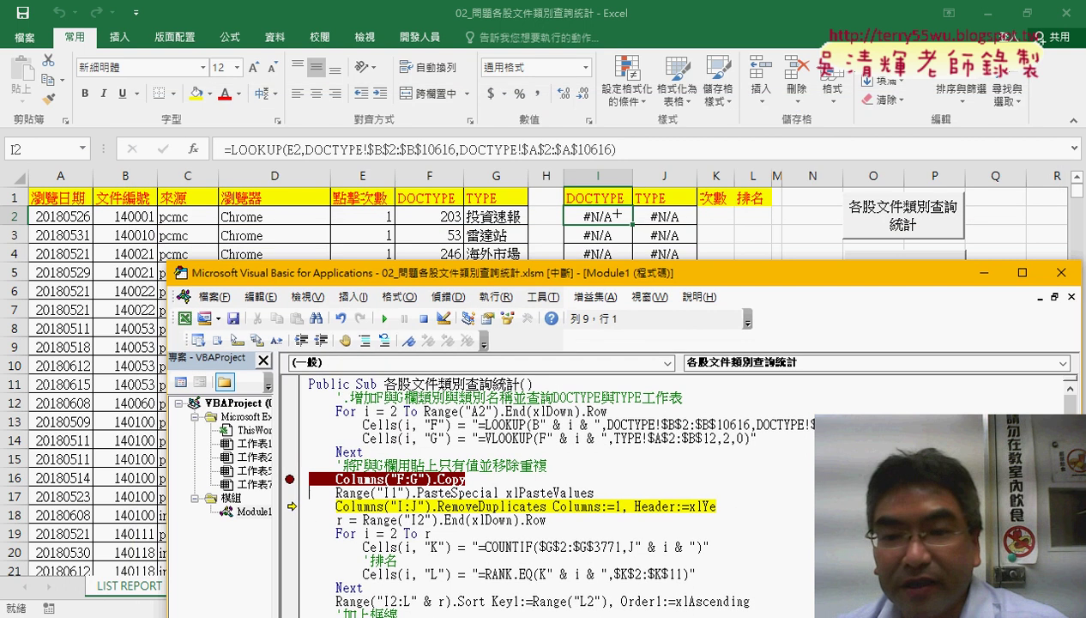
Step: Replace "PasteSpecial xlPasteValues" by retyping ".p" and choosing PasteSpecial from the member suggestions
left_click_drag(566, 272, 541, 39)
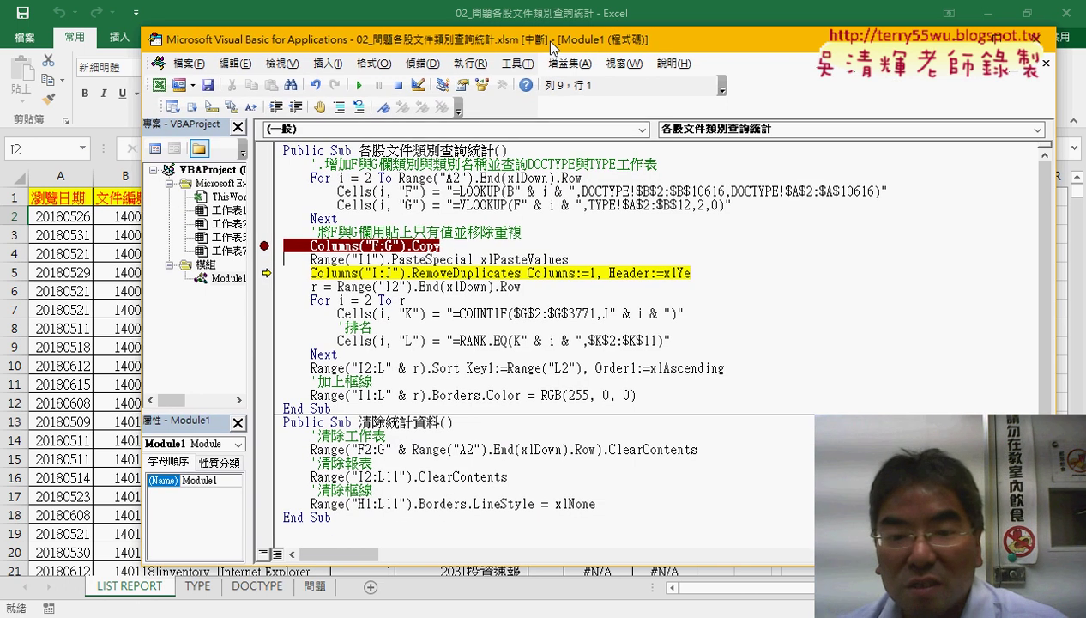
left_click_drag(387, 260, 618, 260)
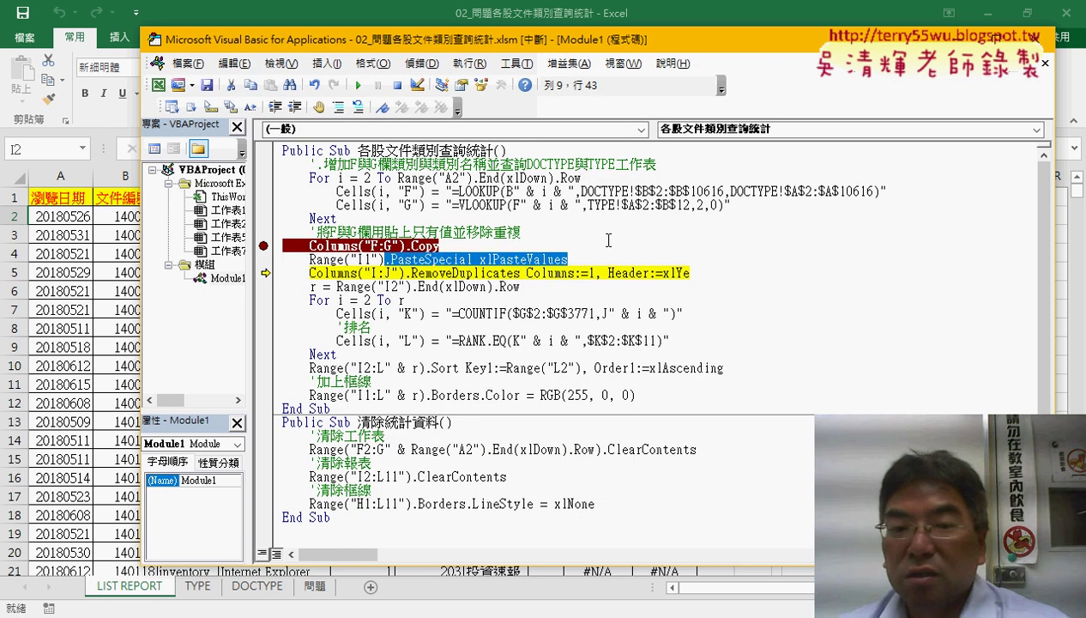
type(".")
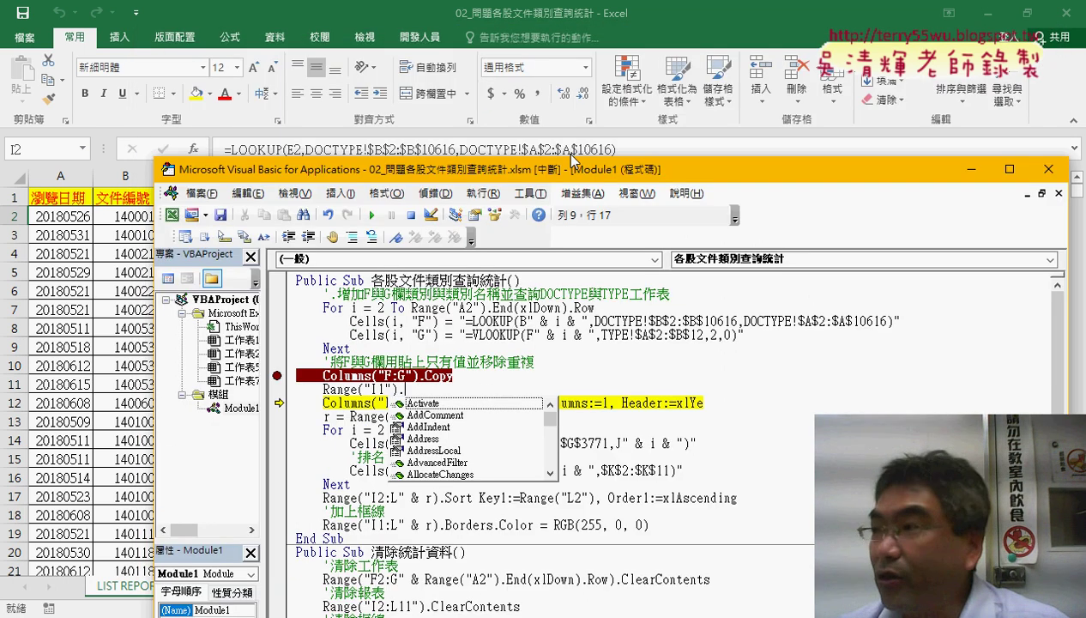
mouse_move(559, 49)
left_mouse_down()
mouse_move(581, 263)
mouse_move(601, 96)
left_mouse_up()
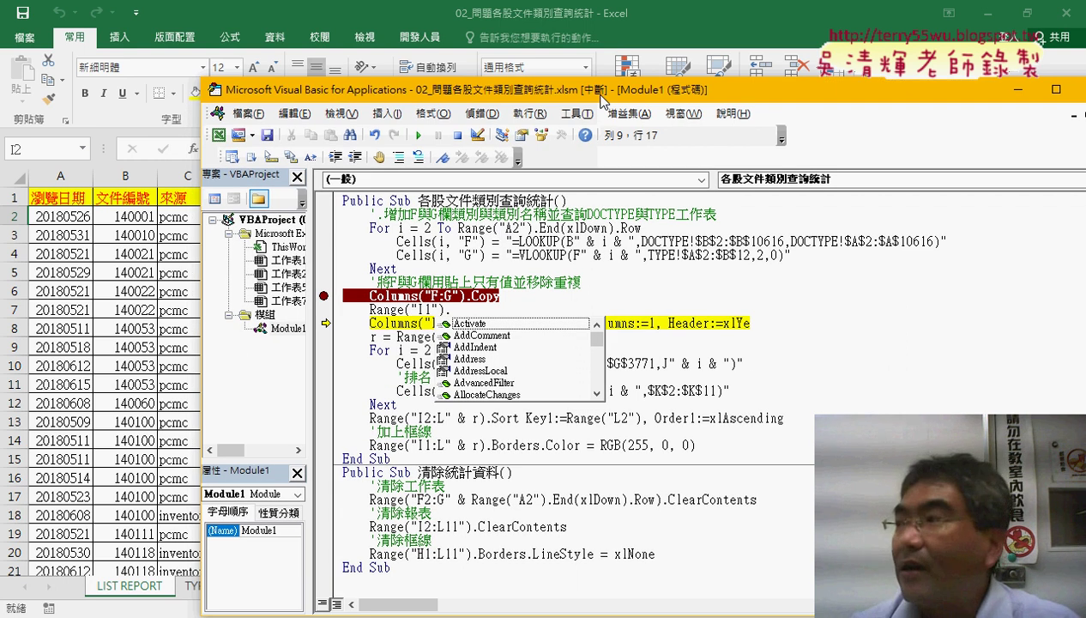
type("p")
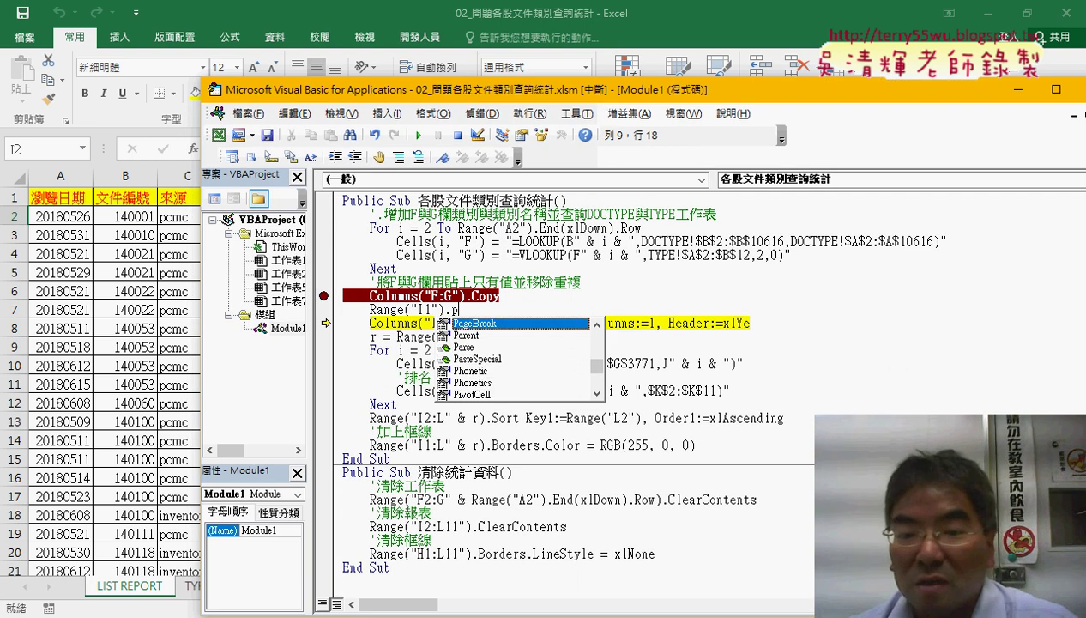
key("Down")
key("Down")
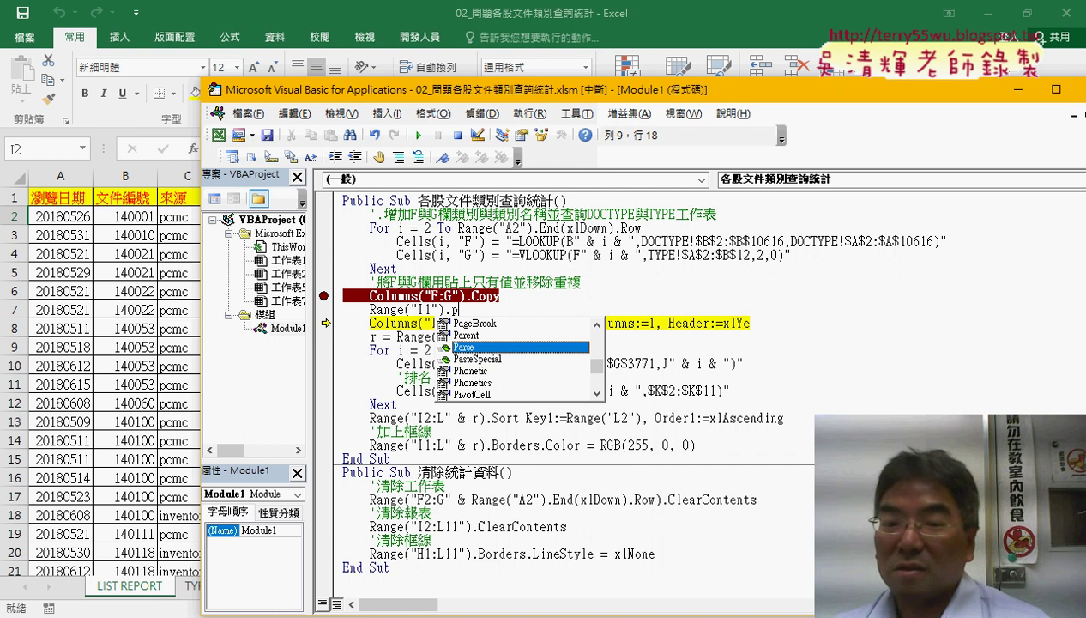
key("Down")
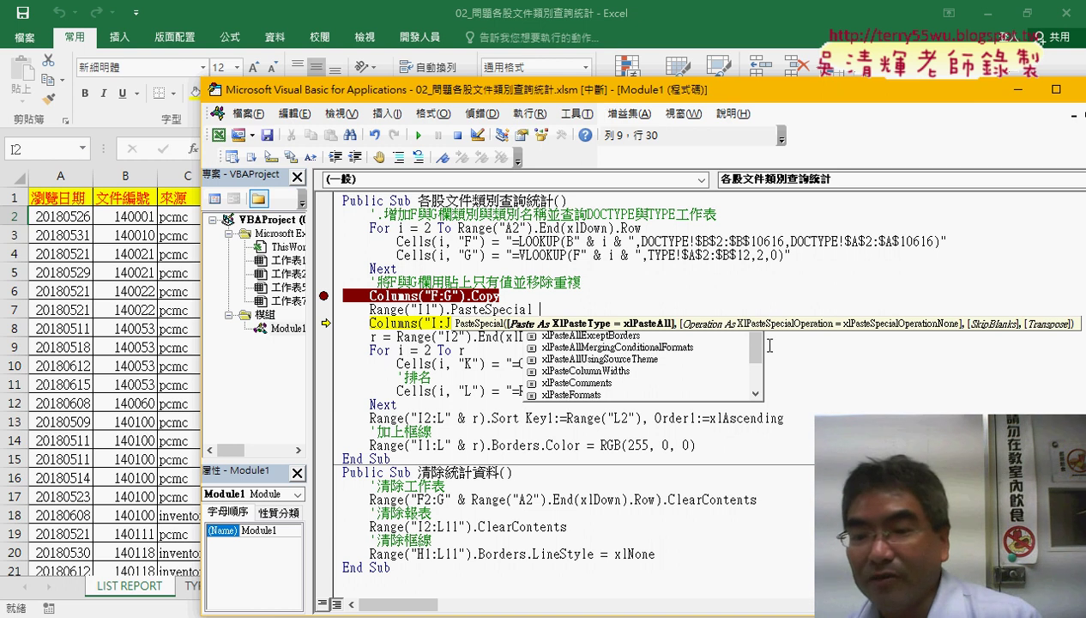
Step: Complete the line with xlPasteValues and move the next-statement arrow back to Columns("F:G").Copy
left_click(755, 376)
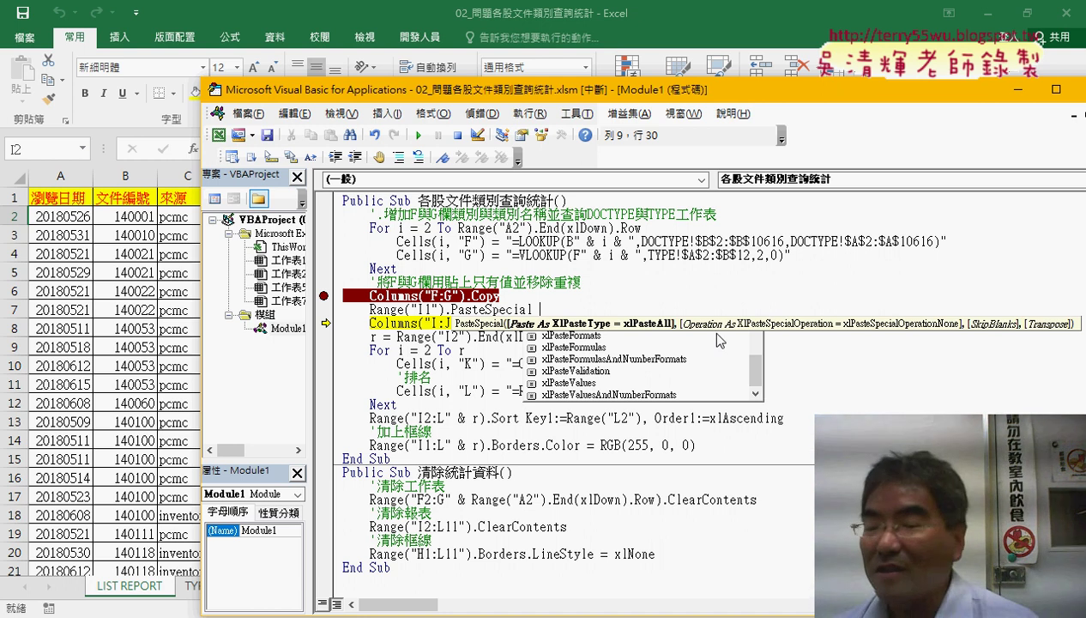
left_click(571, 383)
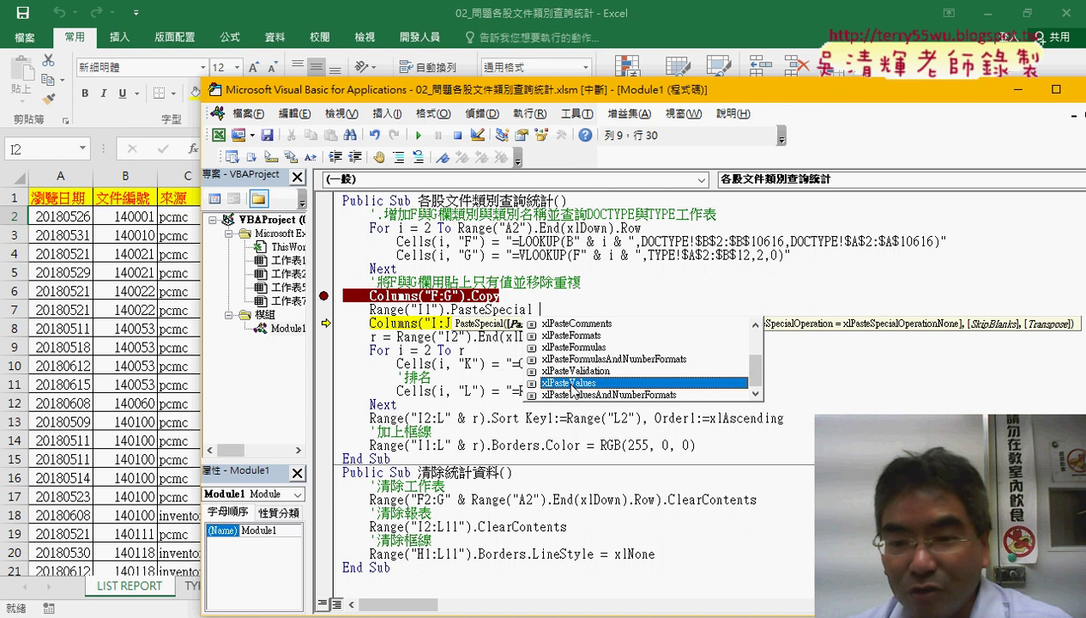
double_click(571, 385)
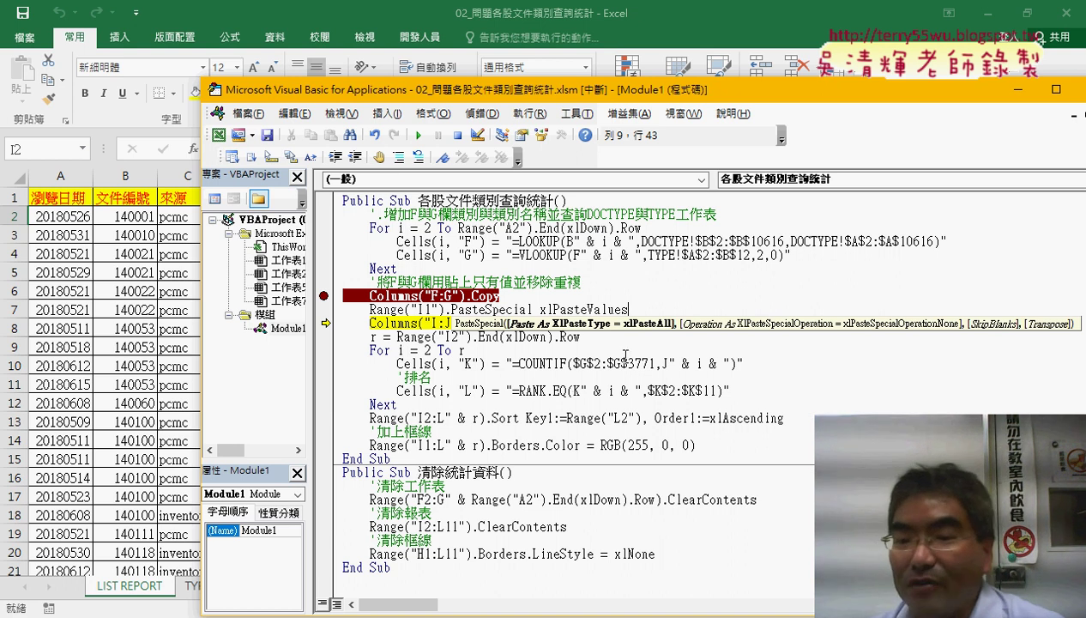
left_click(491, 310)
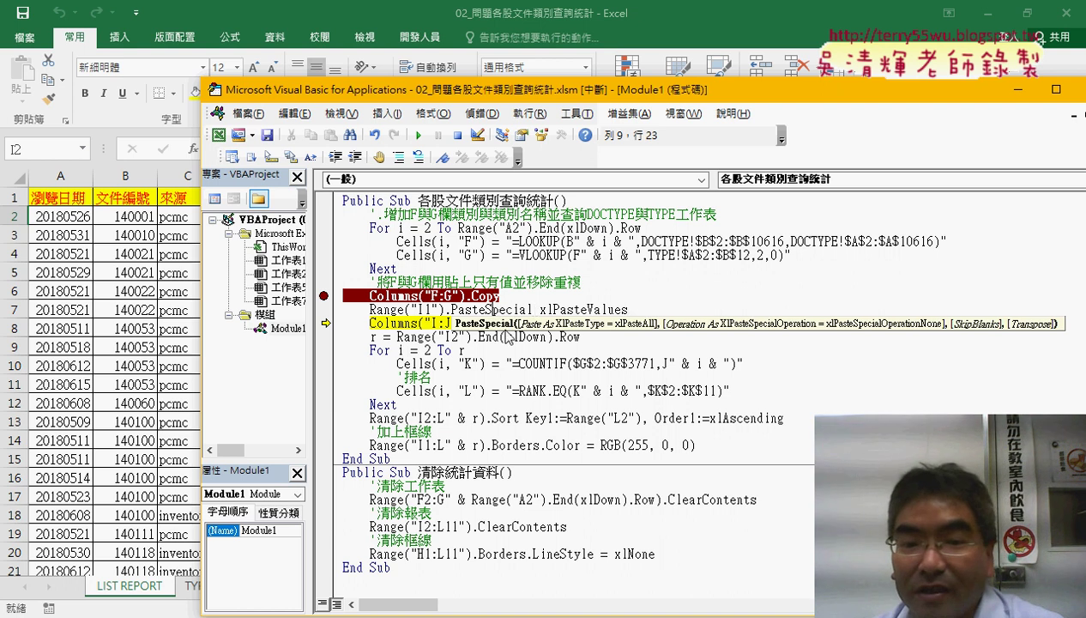
left_click_drag(326, 321, 326, 297)
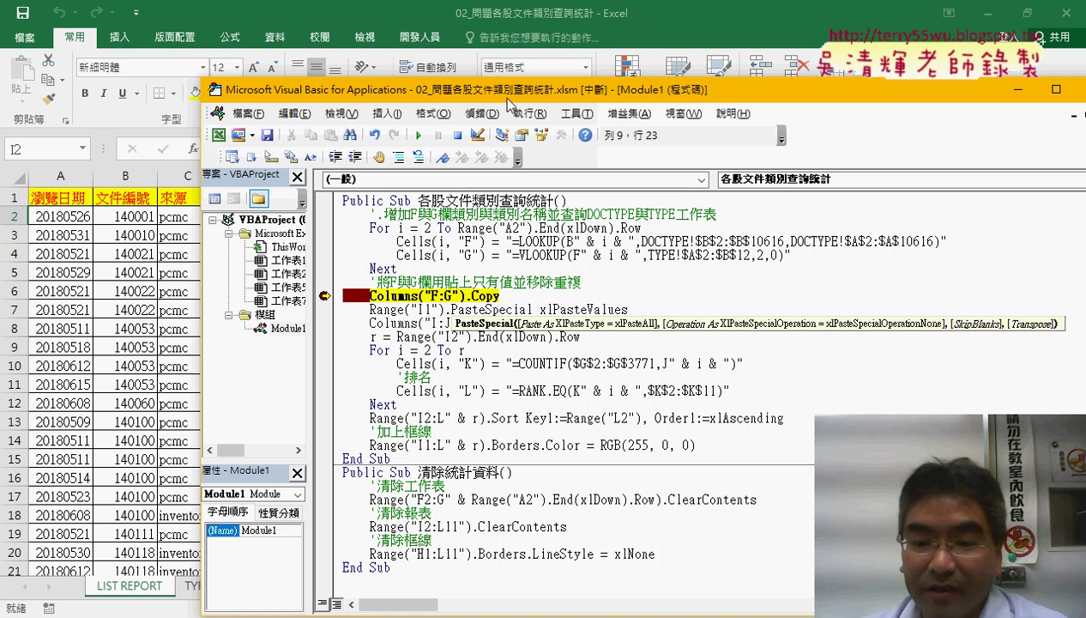
Step: Step through the F:G copy and value paste, filling I:J with values like 203 投資速報
left_click_drag(511, 103, 553, 269)
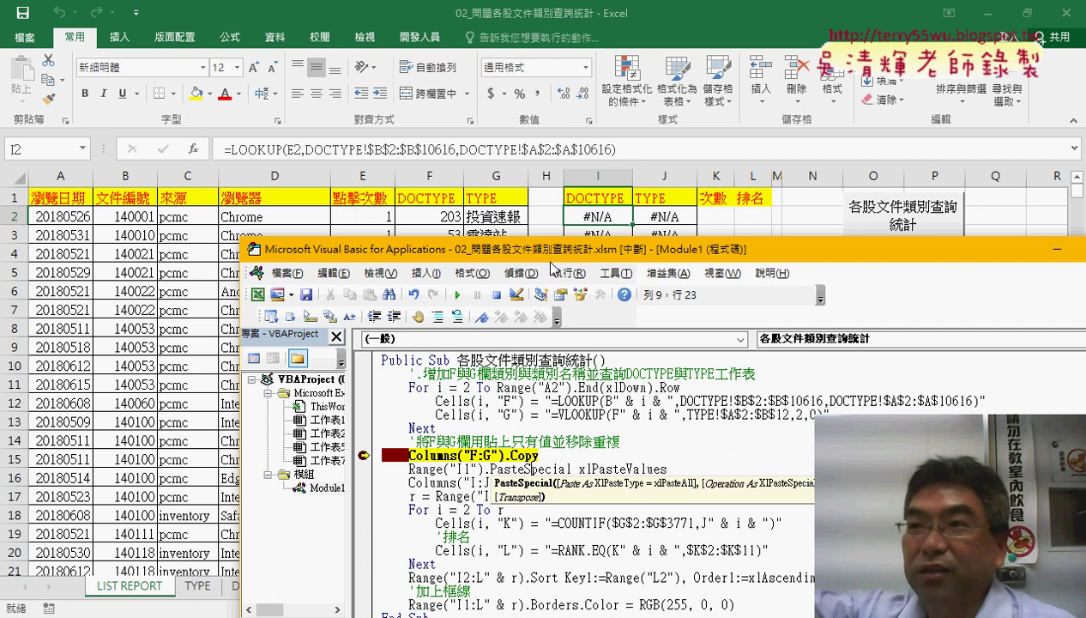
key("F8")
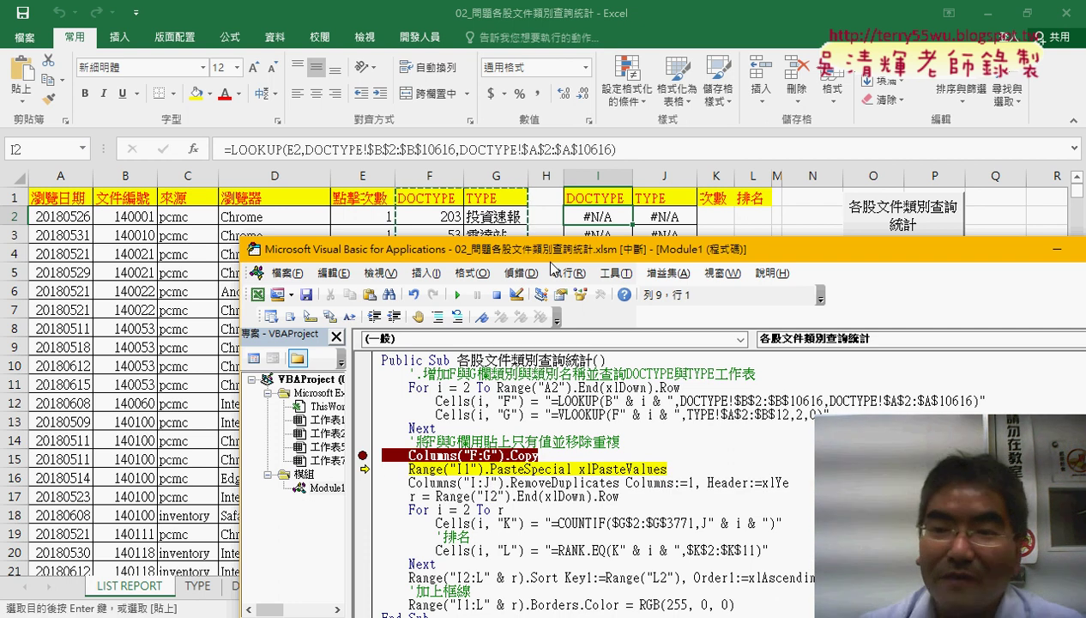
key("F8")
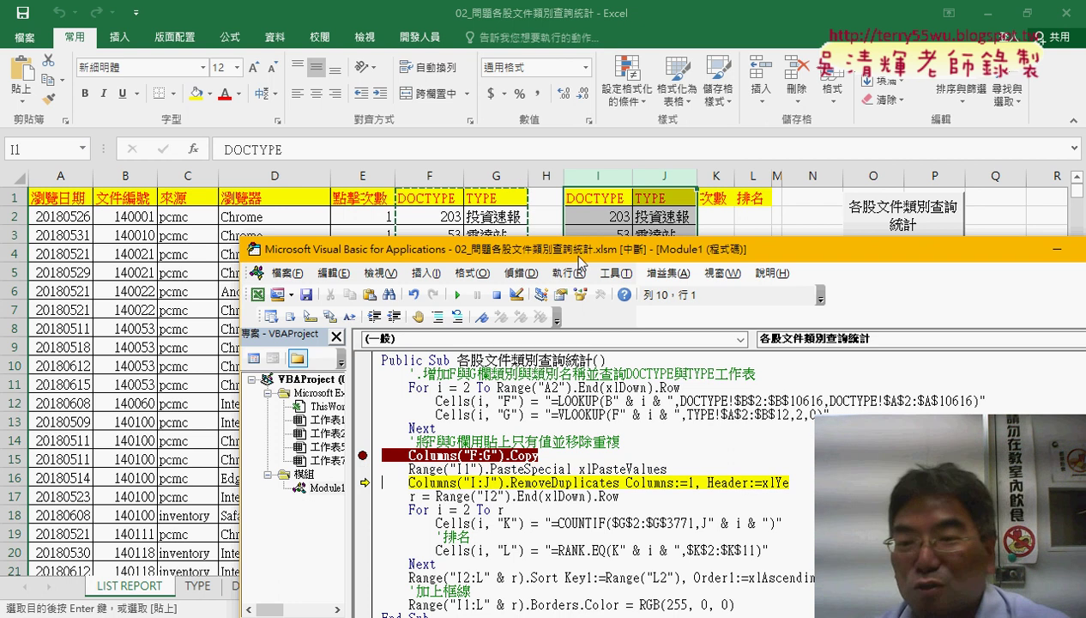
left_click_drag(573, 250, 579, 380)
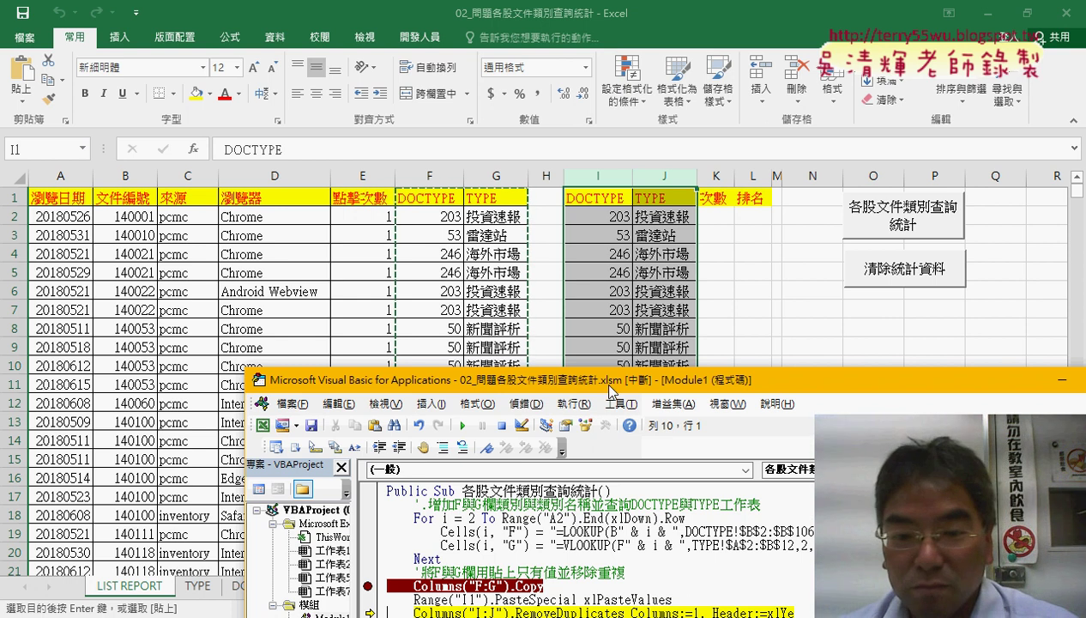
Step: Join the paste statement onto the Copy line with a colon, then return it to its own line
left_click_drag(612, 390, 562, 131)
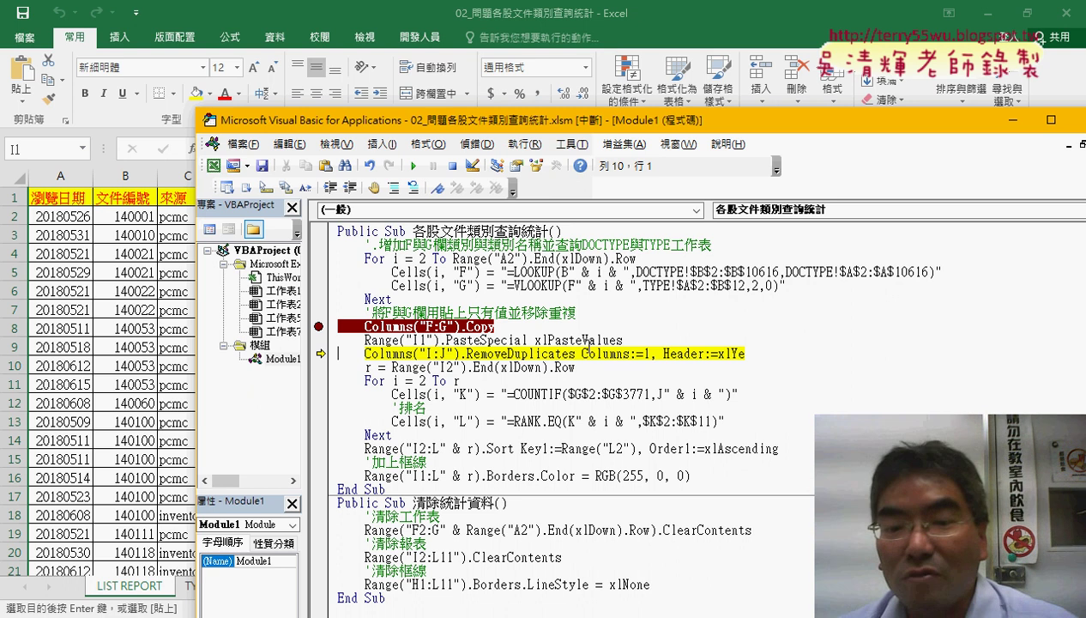
left_click_drag(623, 340, 335, 327)
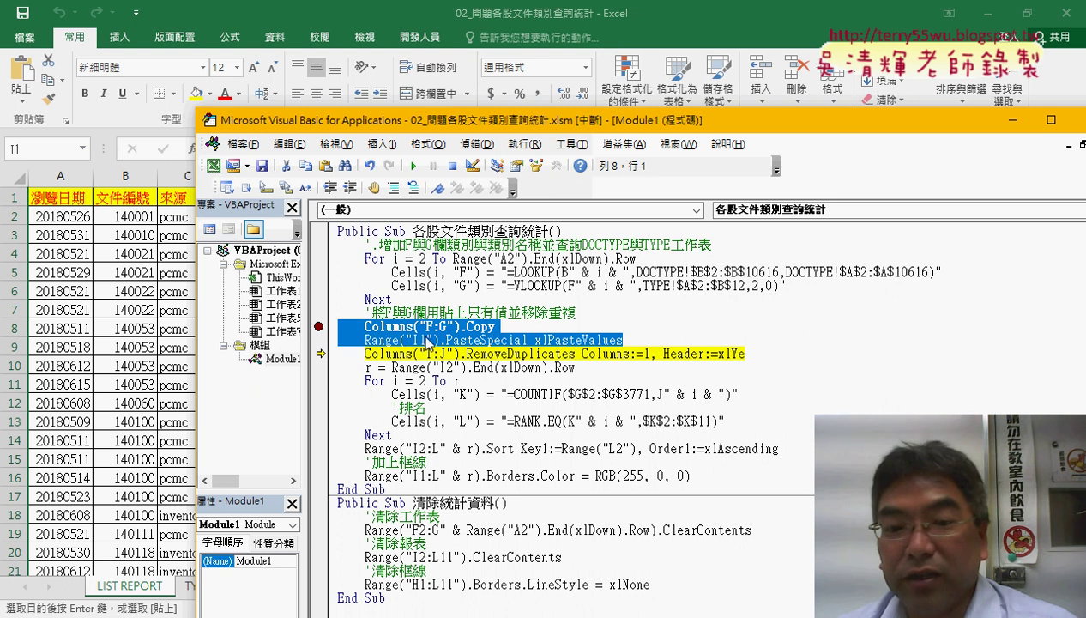
left_click(434, 341)
left_click_drag(433, 341, 375, 340)
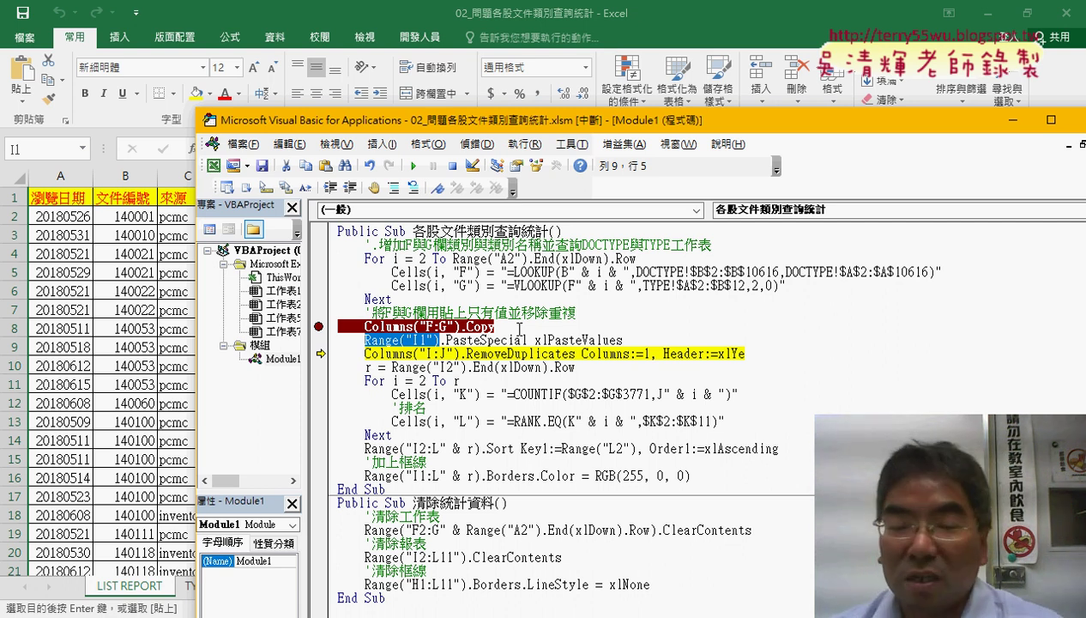
left_click(518, 328)
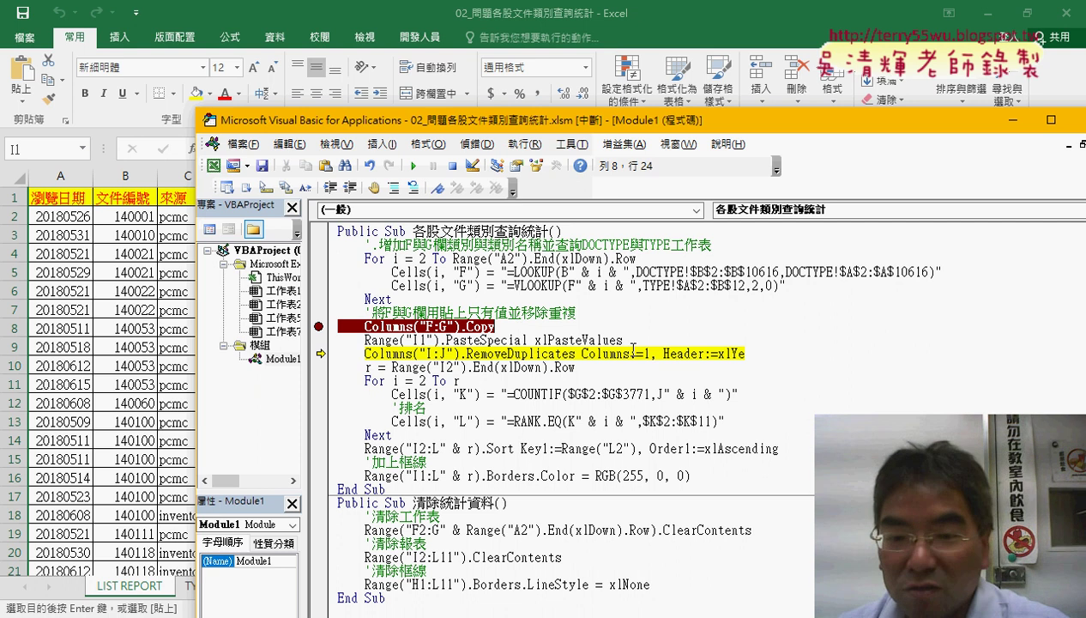
type(":")
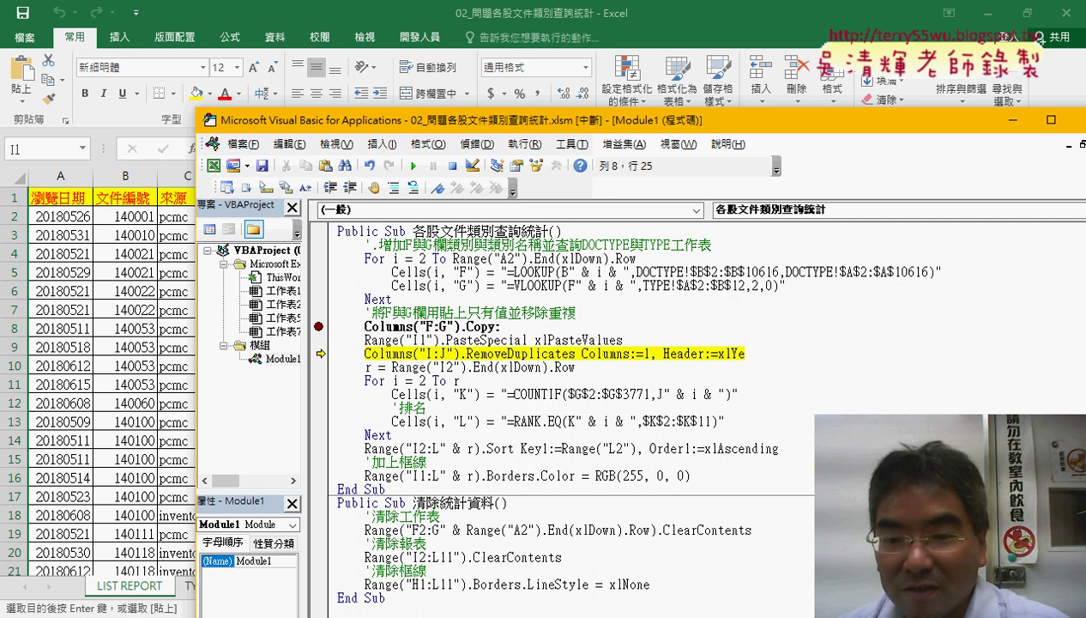
key("Delete")
left_click(501, 340)
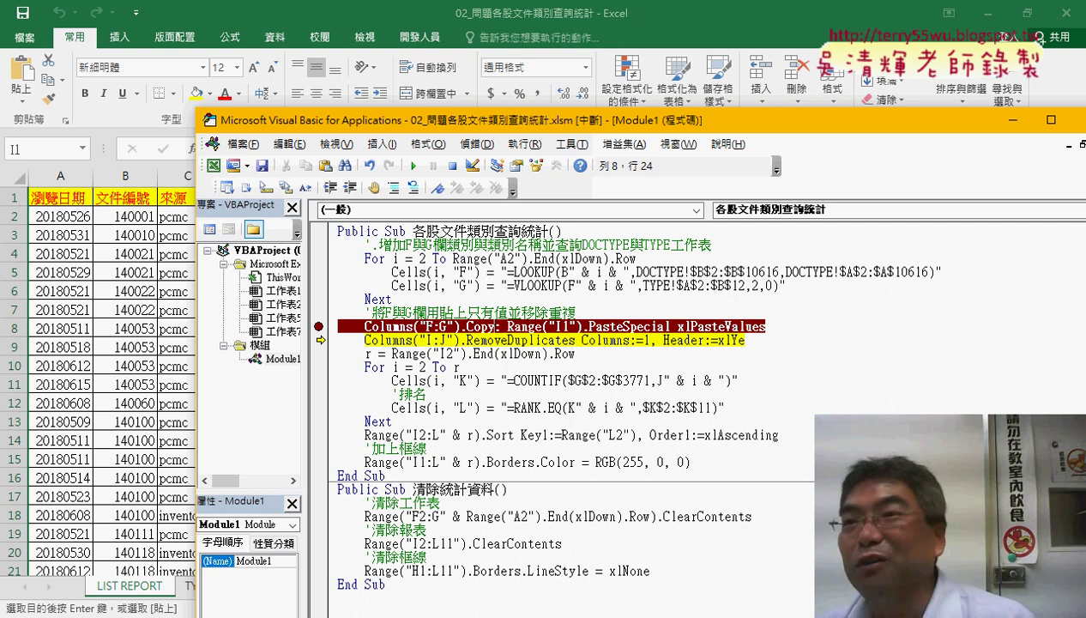
key("shift+Right")
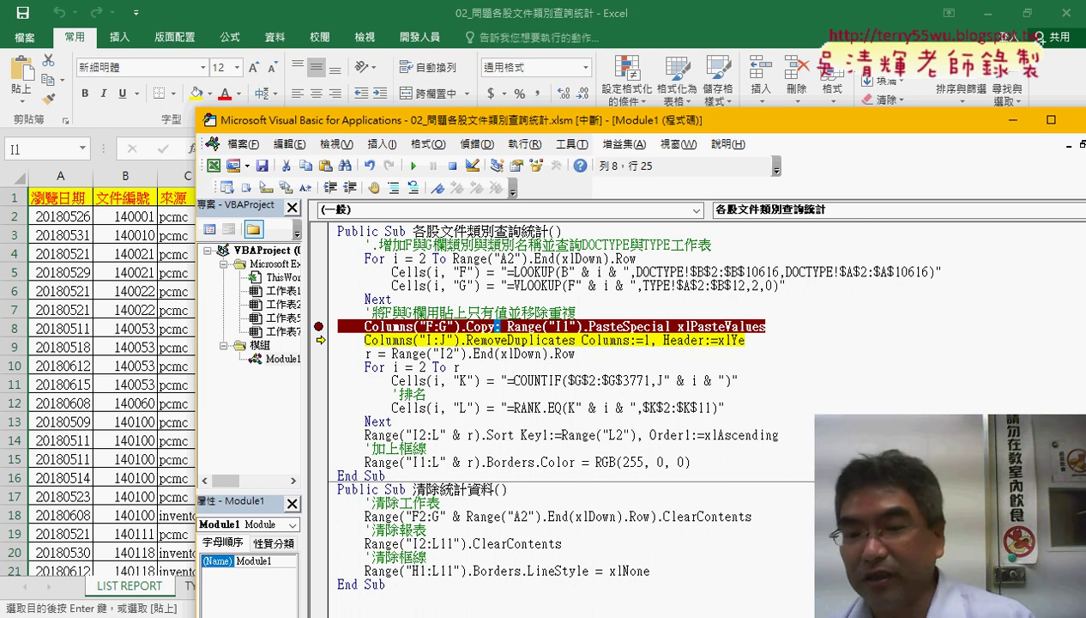
key("Delete")
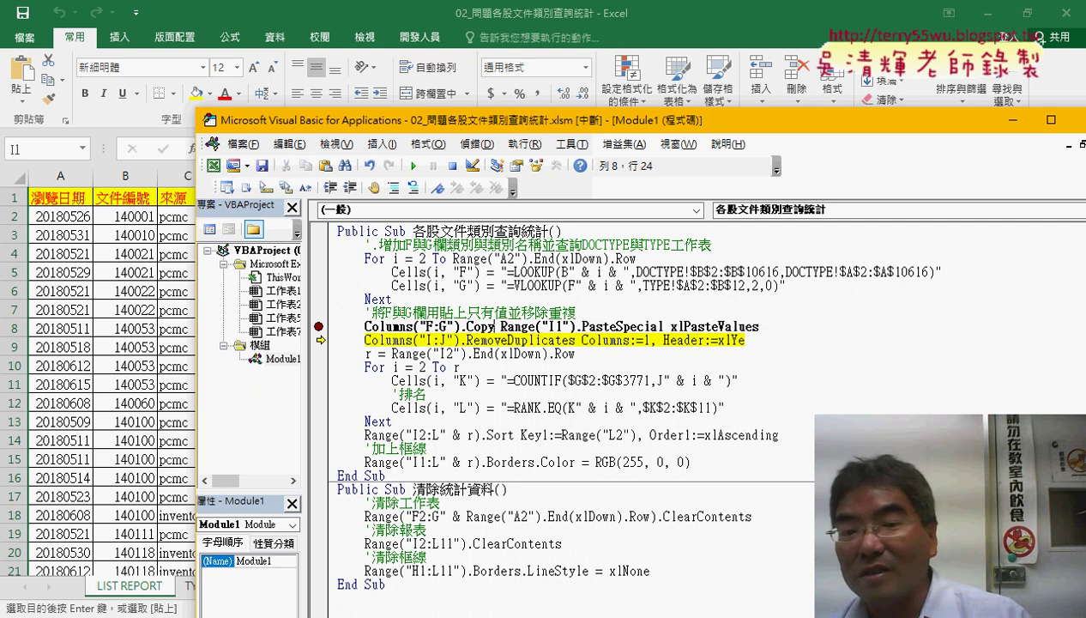
key("Return")
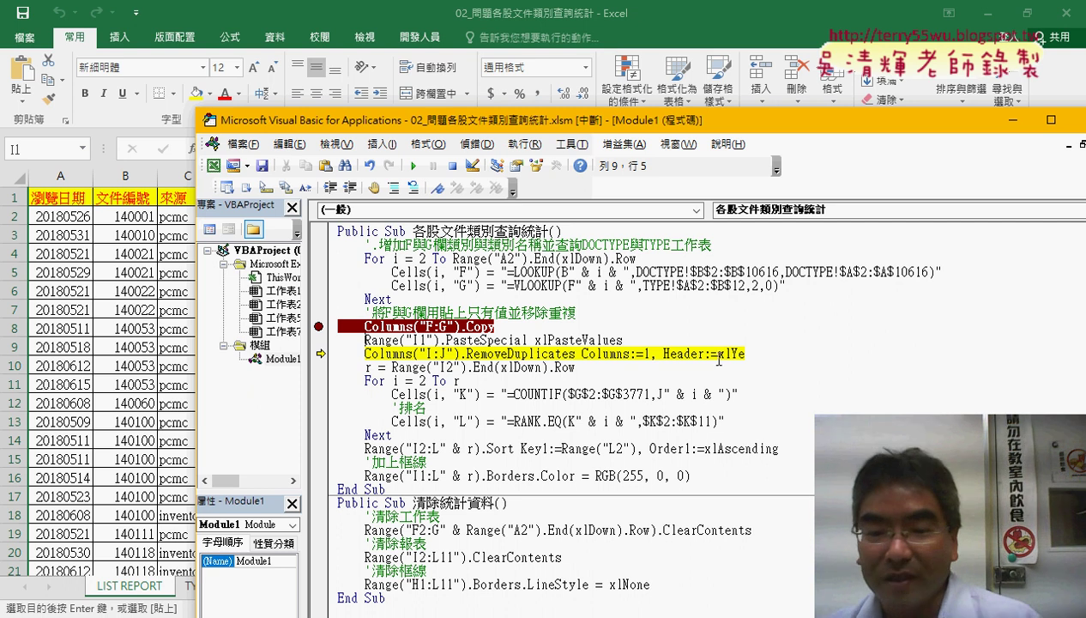
Step: Retry joining Range("I1").PasteSpecial onto the Copy line, then split it back onto separate lines
left_click(637, 340)
left_click(541, 327)
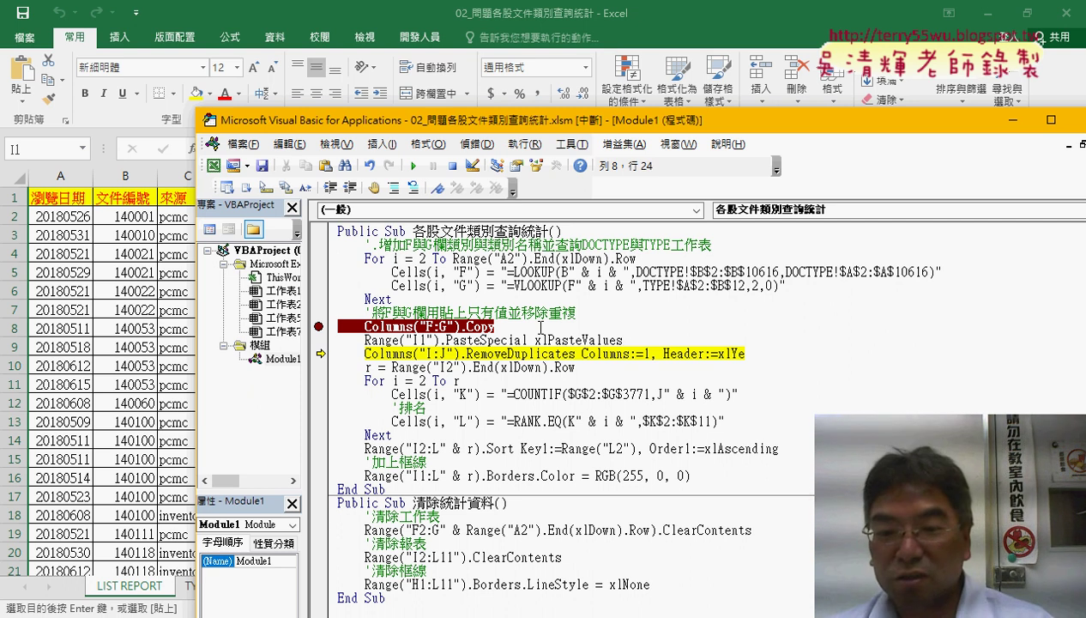
type(":")
key("Delete")
key("Delete")
key("Delete")
key("Delete")
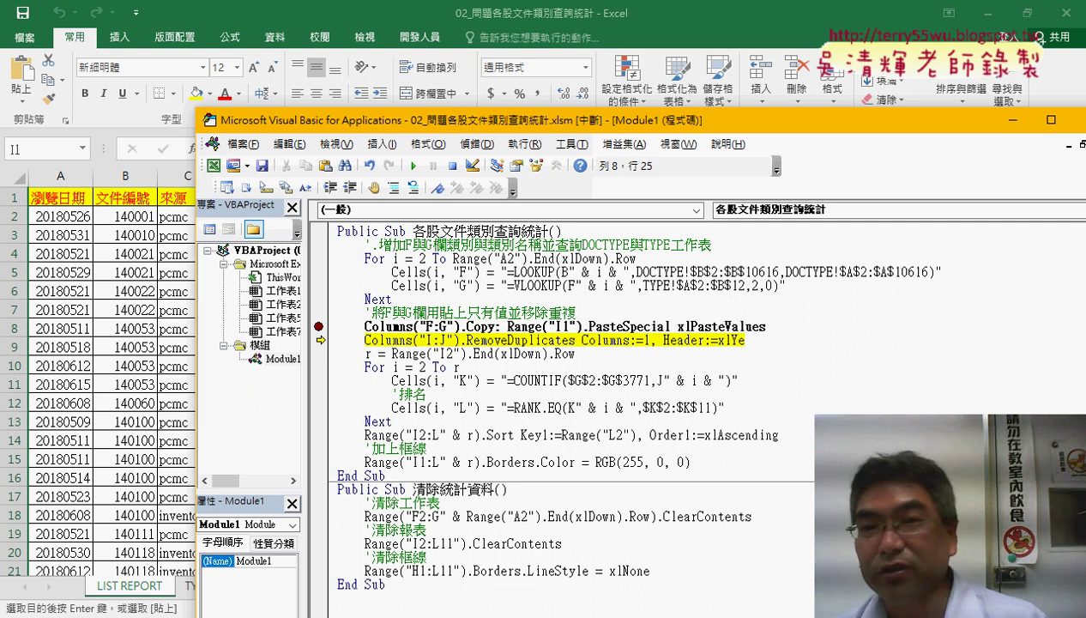
key("Down")
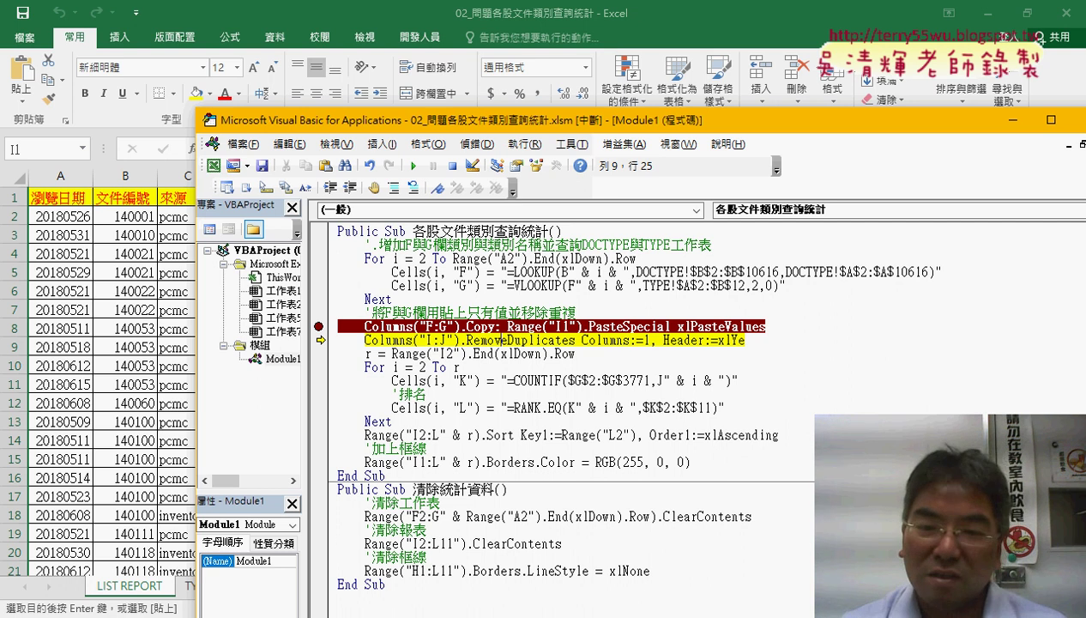
left_click(502, 327)
key("Return")
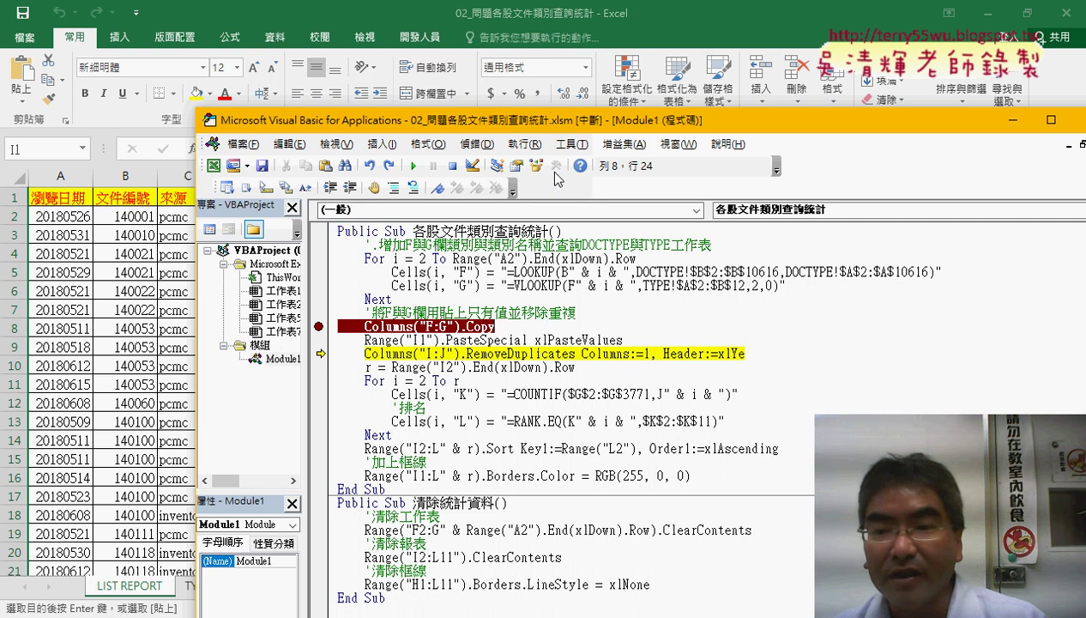
Step: Try retyping the Columns("I:J").RemoveDuplicates call, then undo the edits to restore the original line
left_click_drag(555, 125, 578, 317)
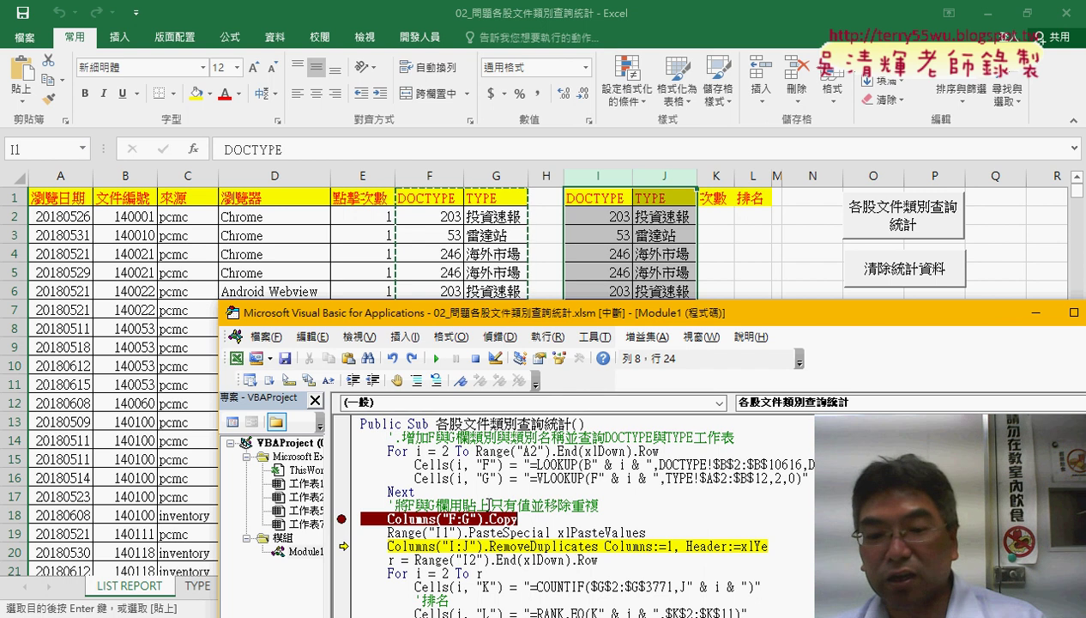
left_click_drag(488, 545, 388, 545)
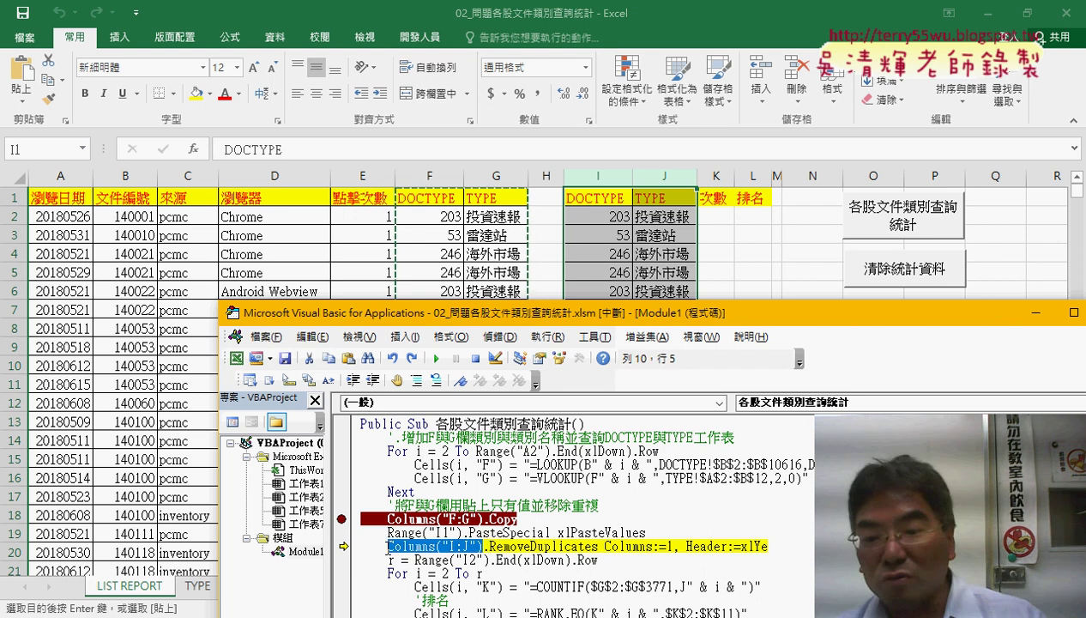
left_click_drag(768, 546, 484, 548)
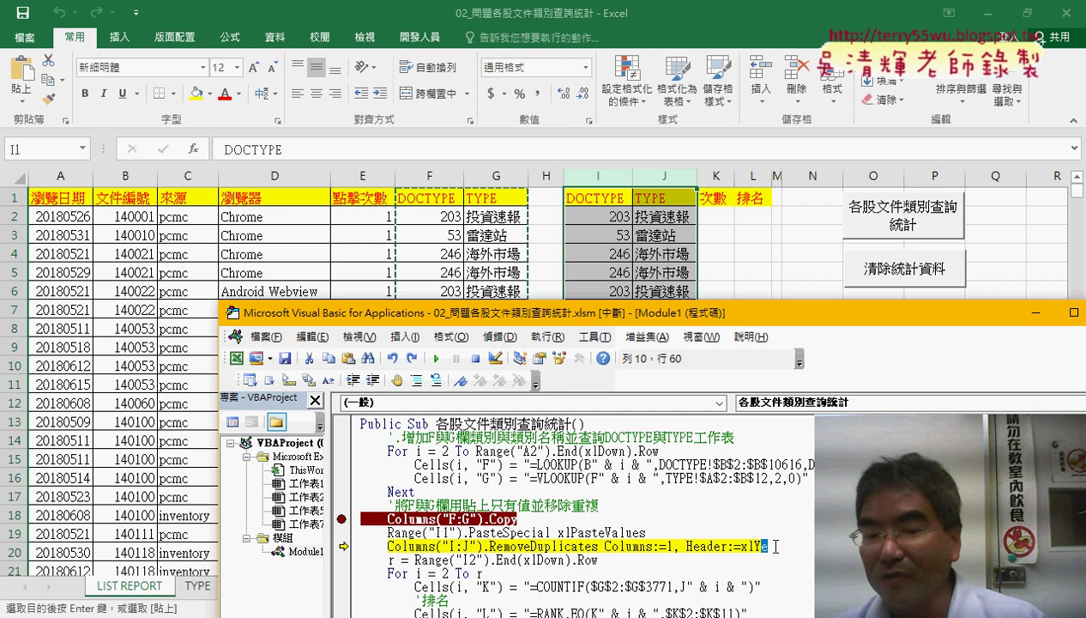
type(".")
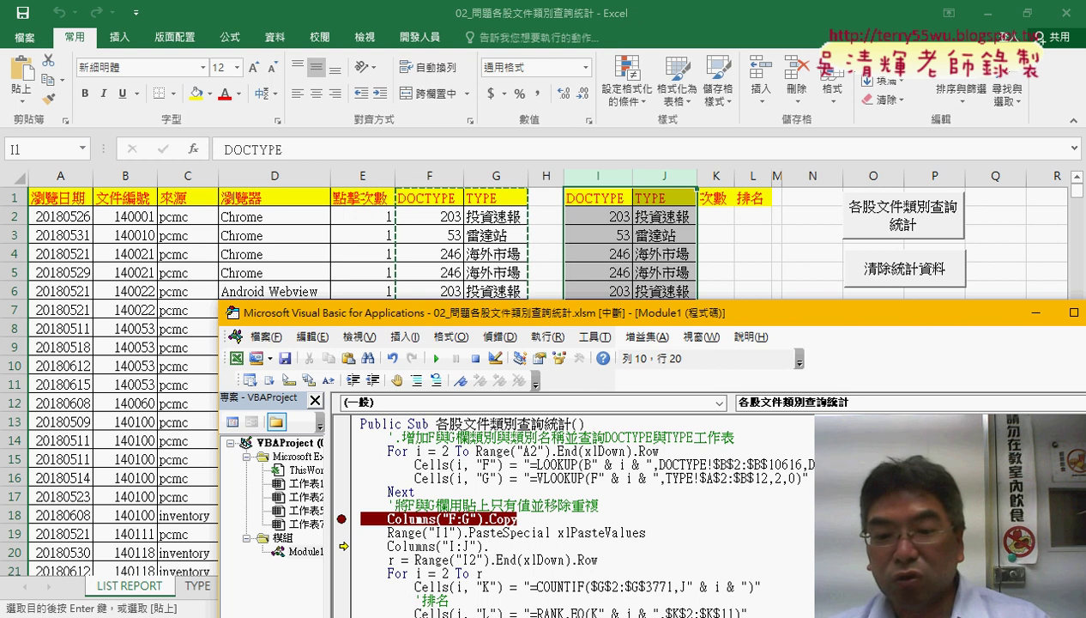
left_click_drag(482, 546, 436, 546)
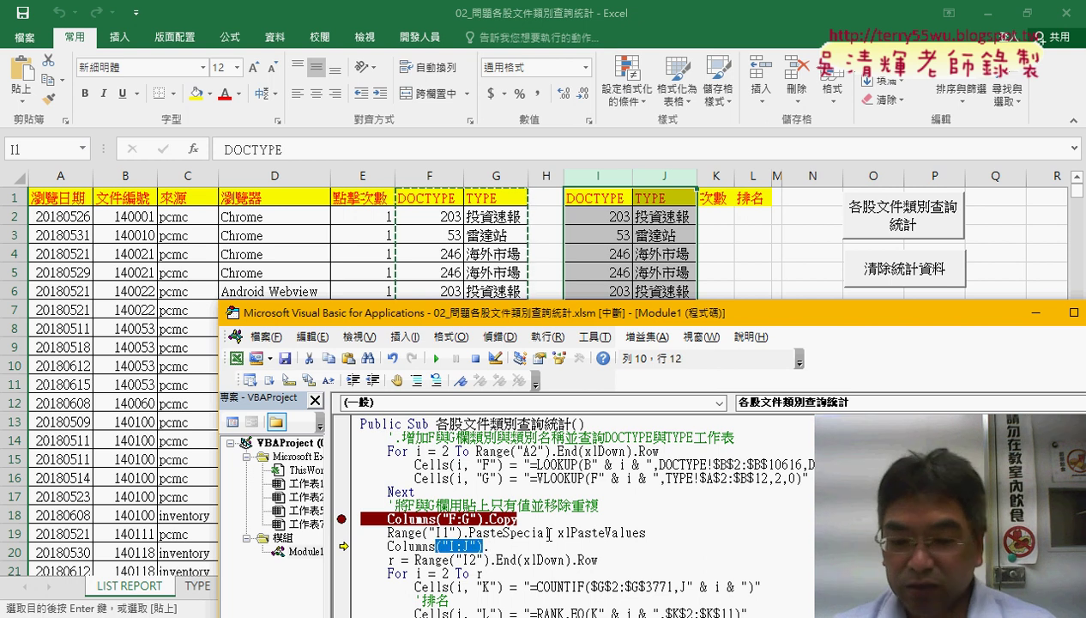
key("Delete")
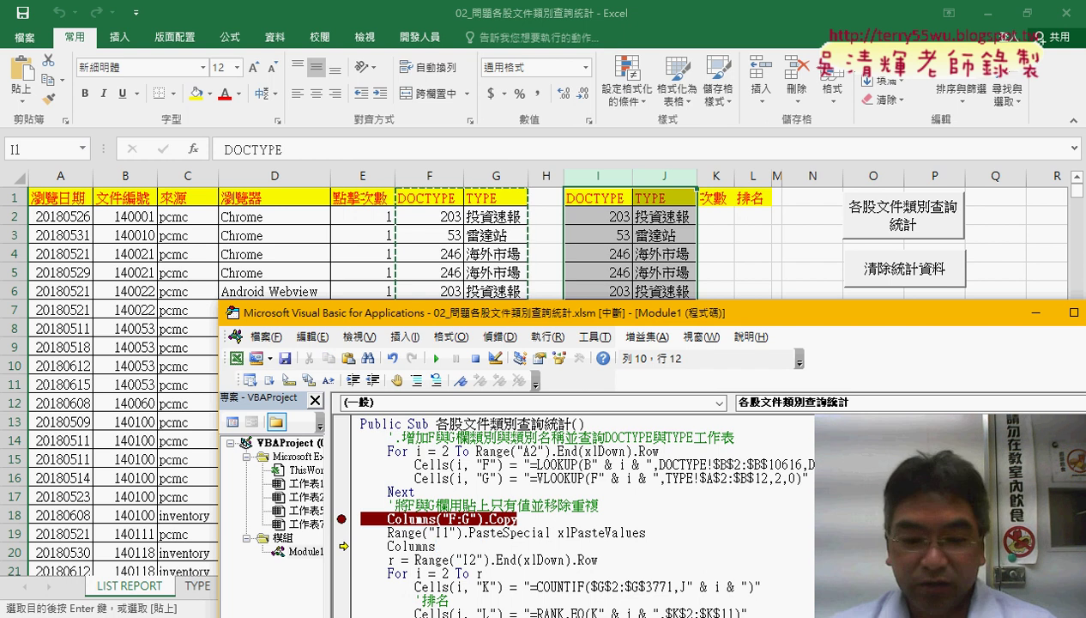
type(".")
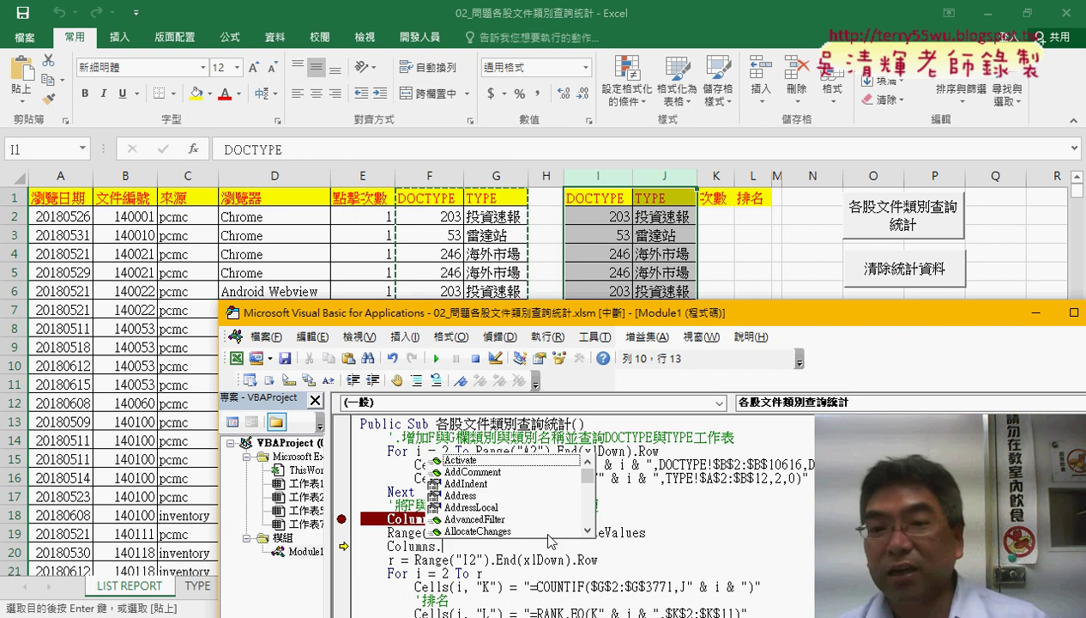
type("r")
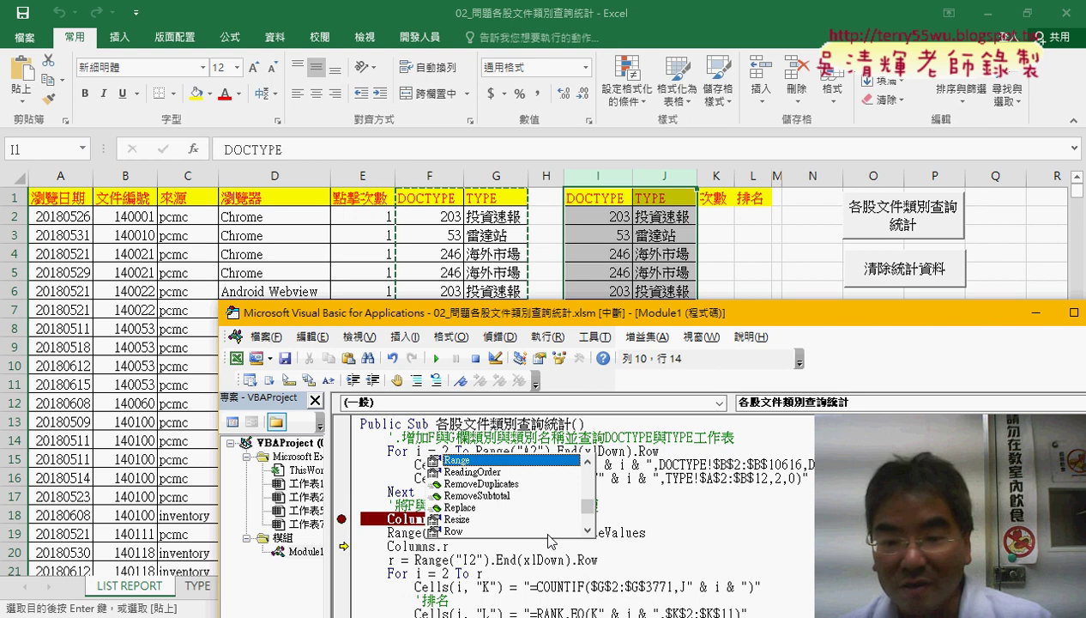
type("e")
key("Down")
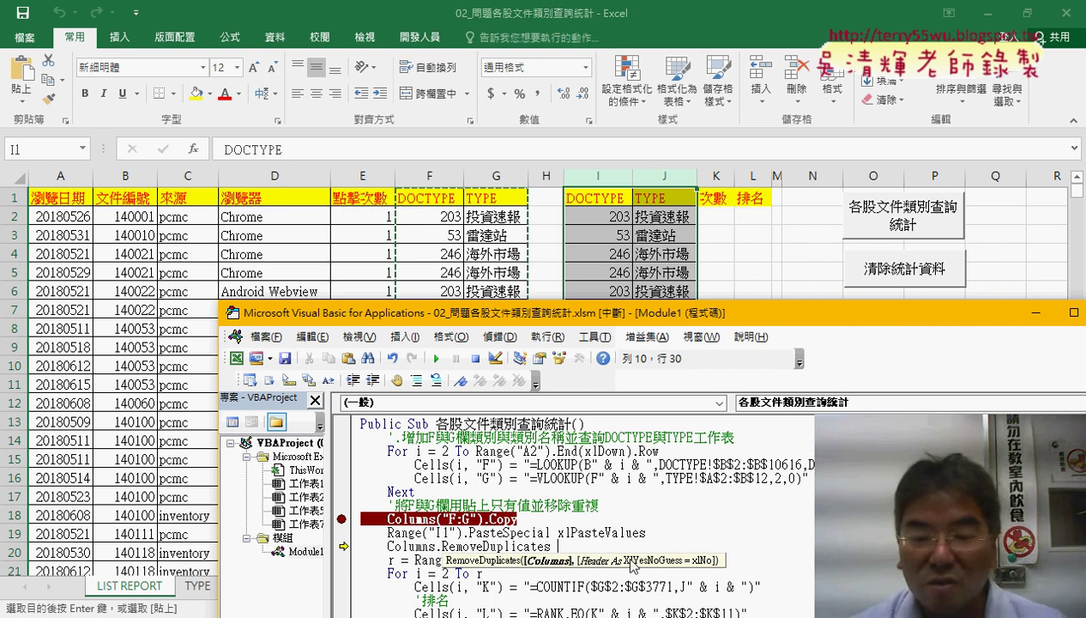
key("ctrl+z")
key("ctrl+z")
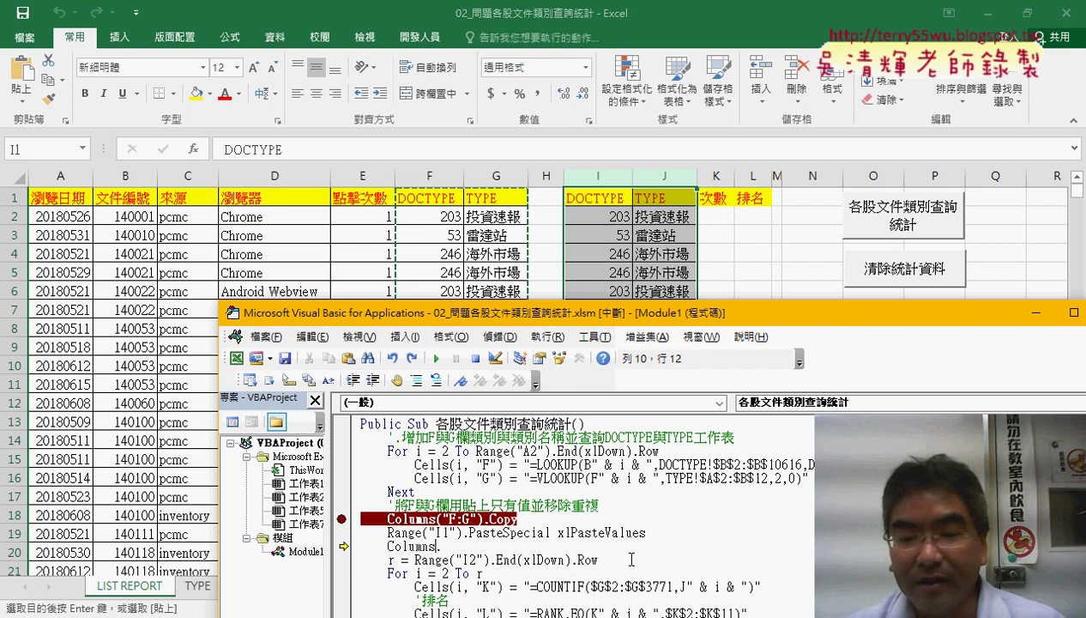
key("ctrl+z")
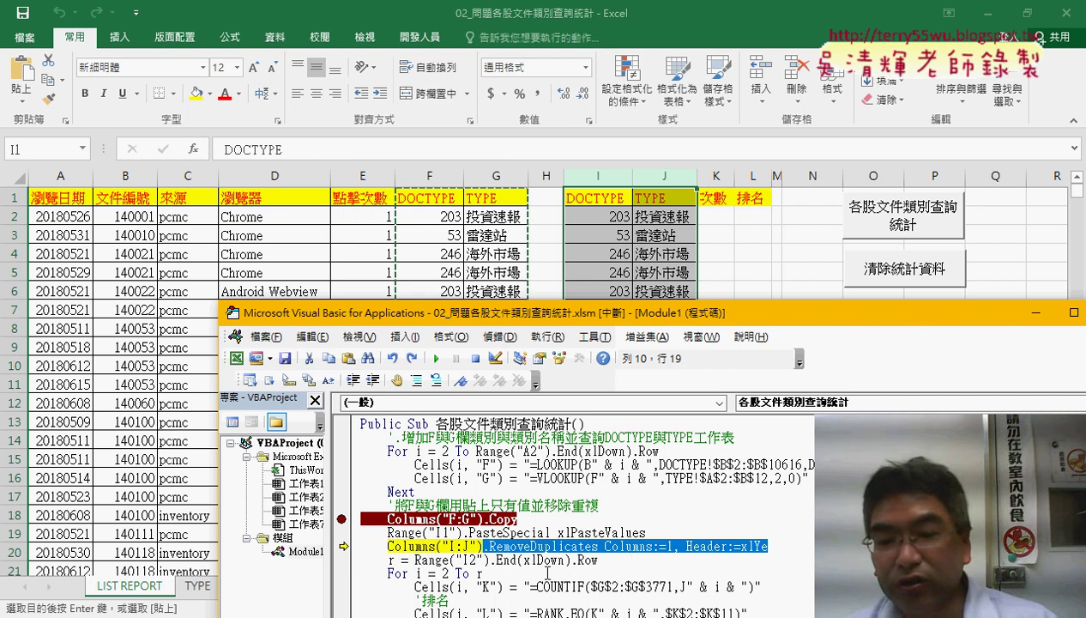
Step: Retype the Columns:= argument name and fix the line's ending as Header:=xlYes
left_click(606, 547)
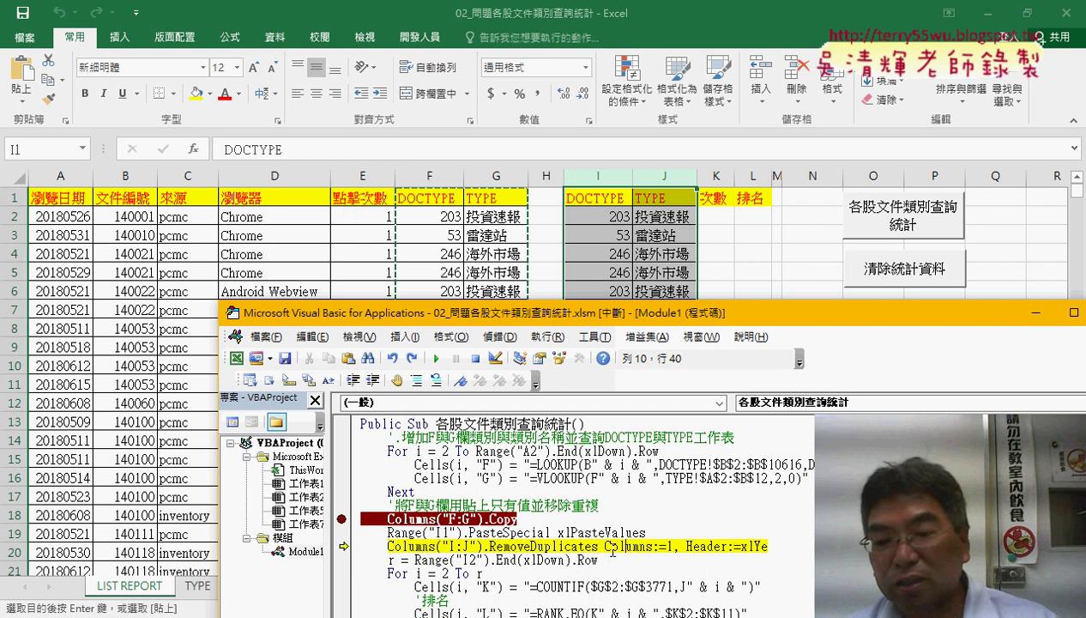
left_click_drag(606, 547, 666, 546)
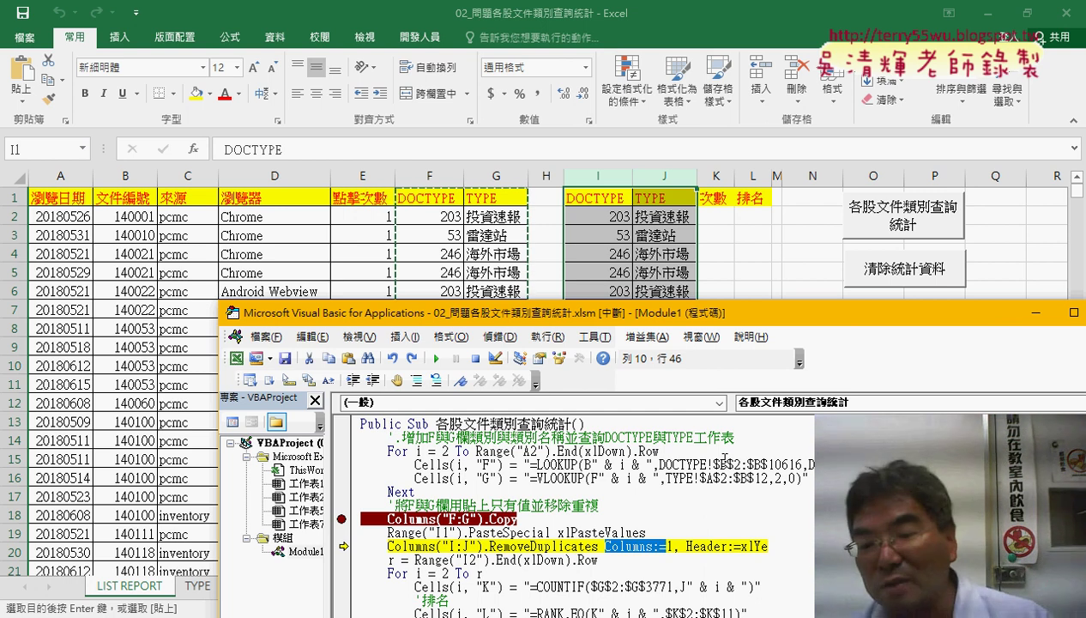
key("Delete")
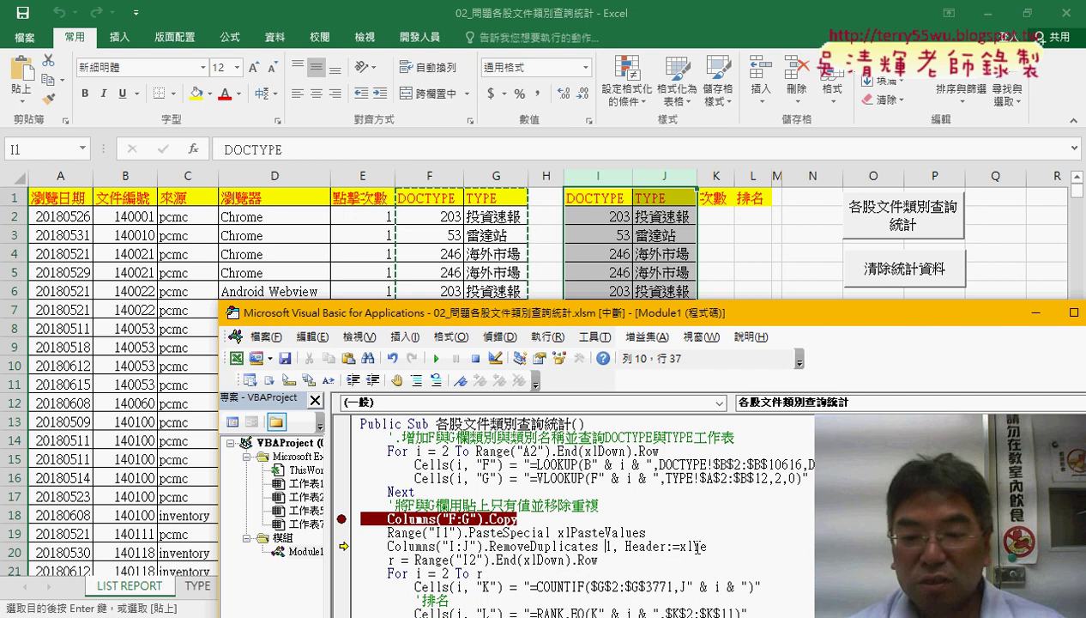
type("Columns:=")
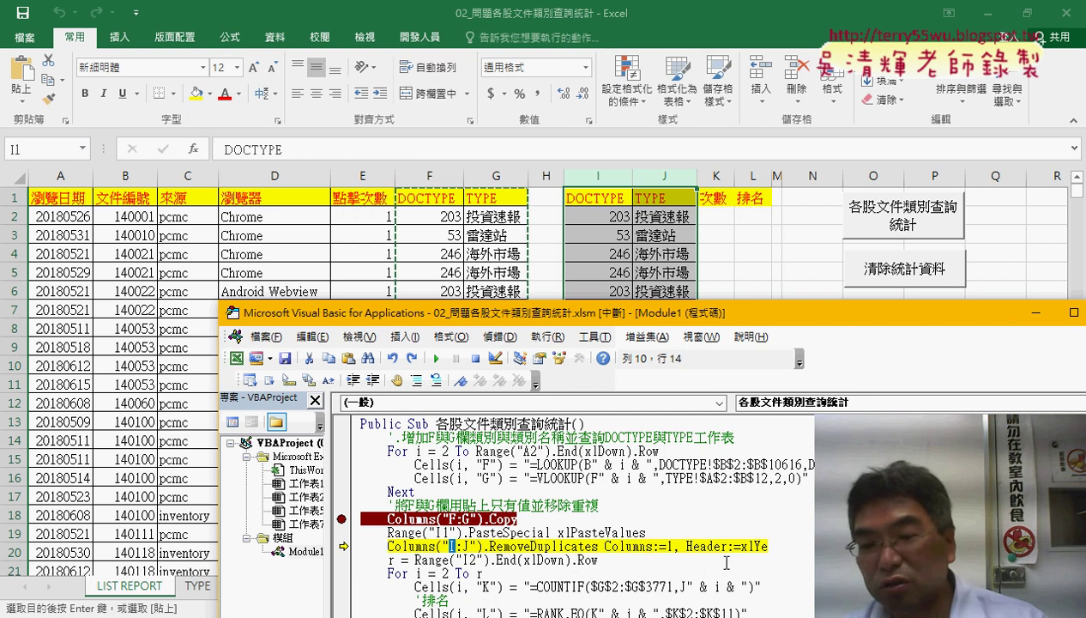
left_click_drag(768, 546, 686, 547)
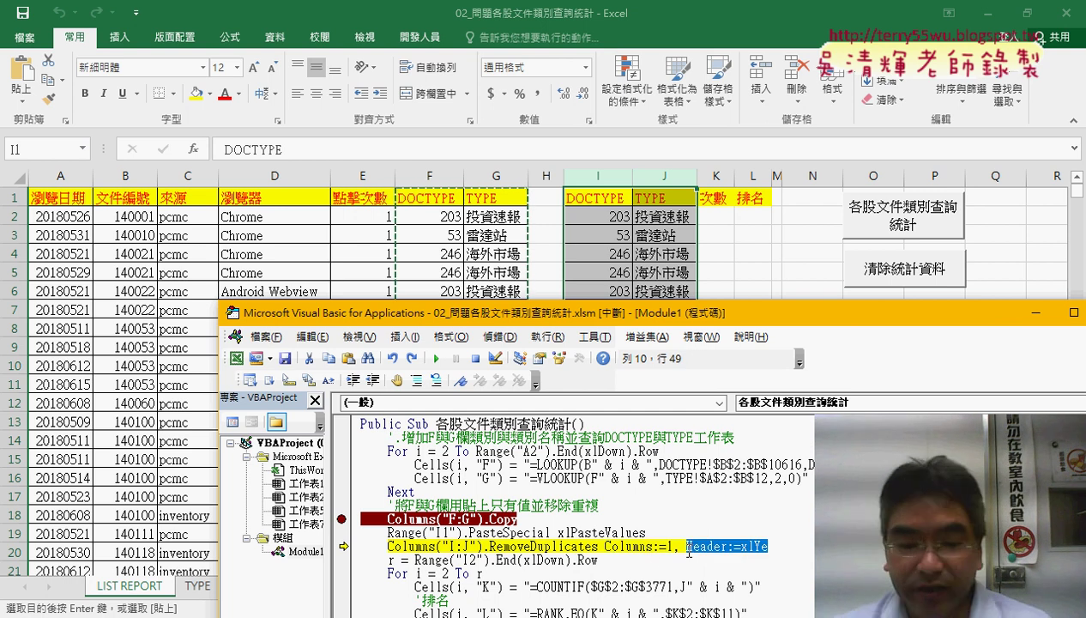
left_click(790, 549)
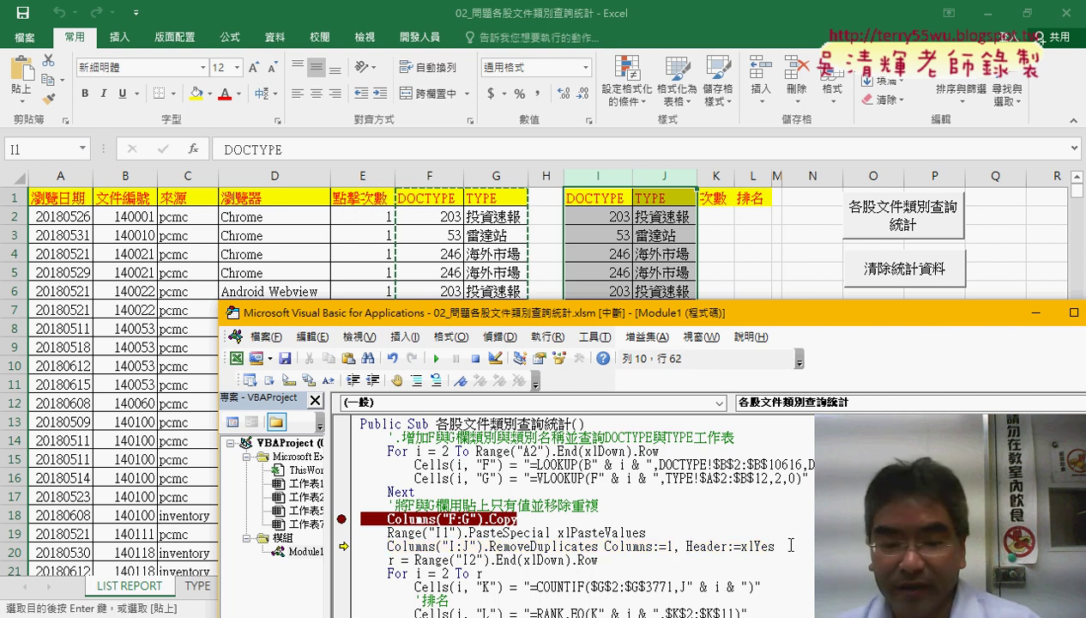
Step: Step through duplicate removal and the COUNTIF/RANK rows, then let the macro run to completion
key("F8")
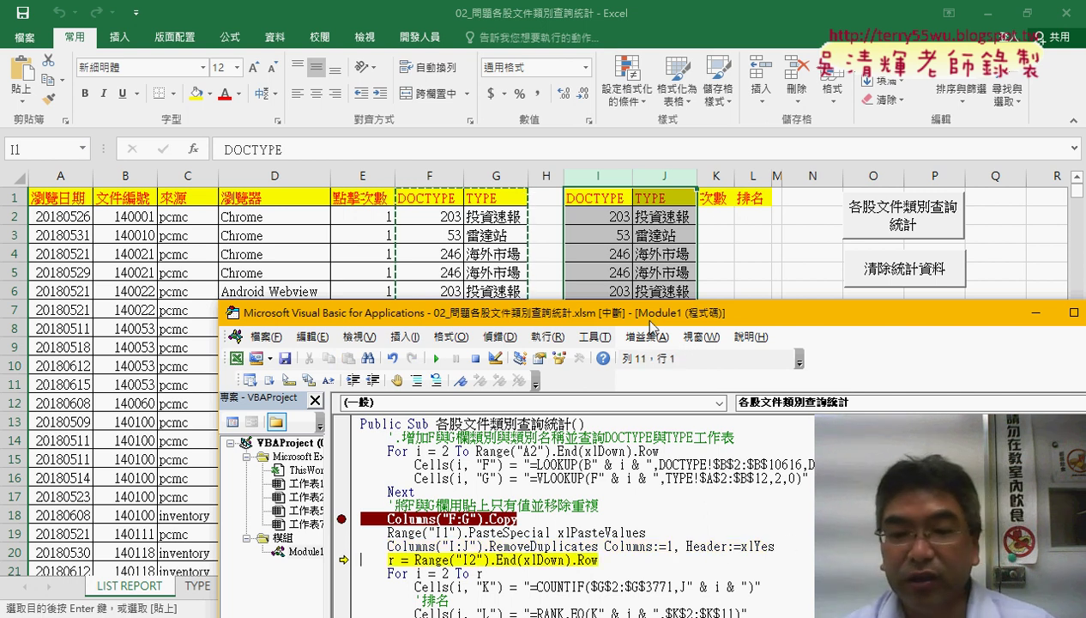
key("F8")
key("F8")
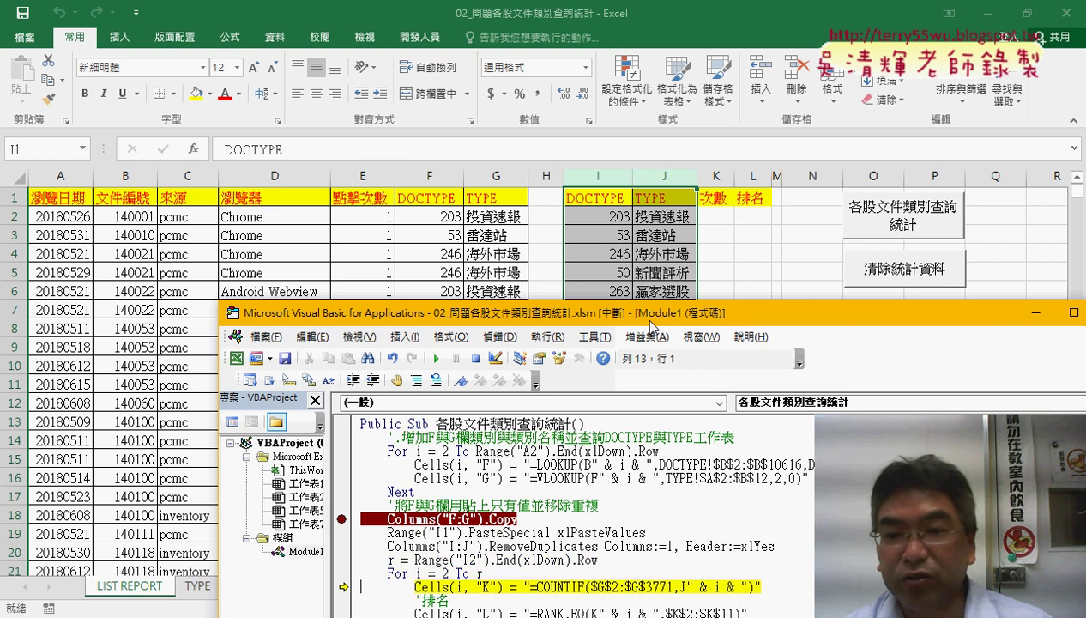
key("F8")
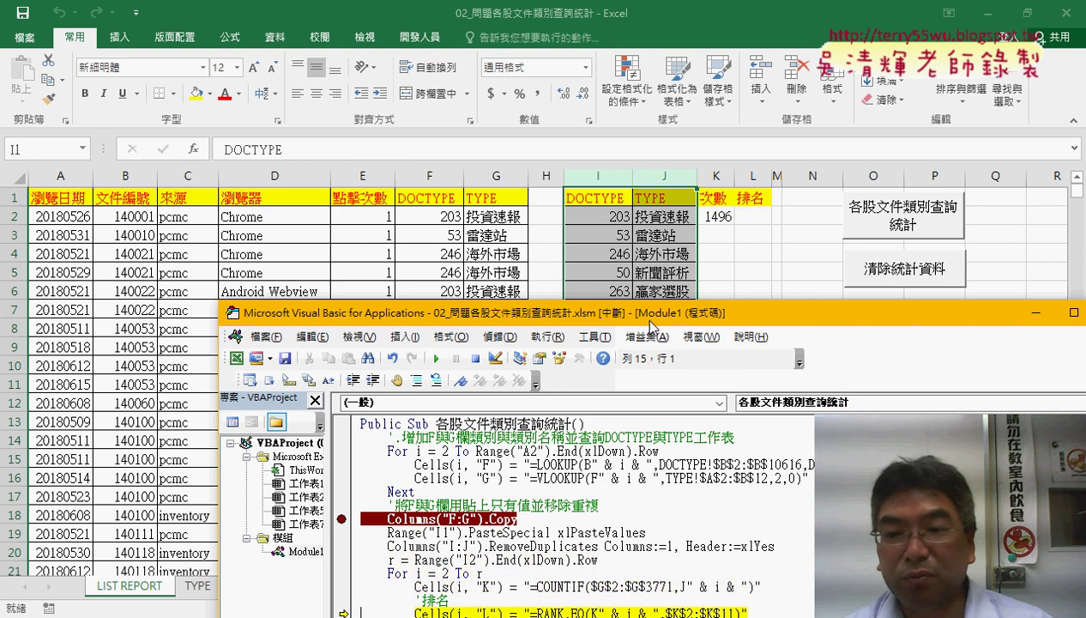
key("F8")
key("F8")
key("F8")
key("F8")
key("F8")
key("F8")
key("F8")
key("F8")
key("F8")
key("F8")
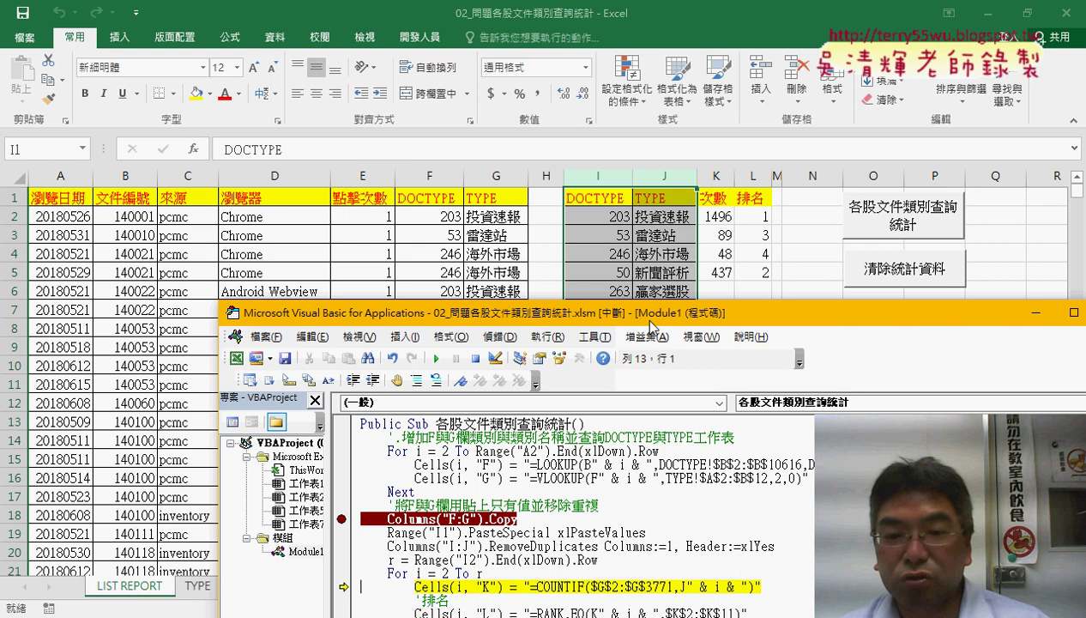
key("F8")
left_click_drag(511, 323, 472, 163)
left_click(397, 199)
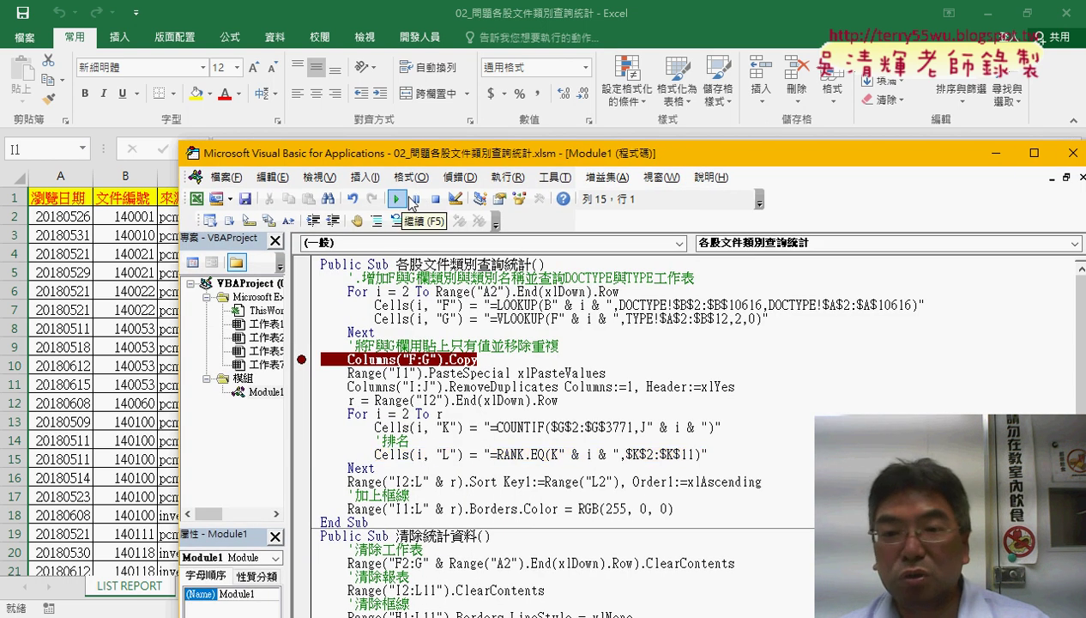
Step: View the results in I:J, clear them with 清除統計資料, and rerun 各股文件類別查詢統計
left_click(996, 153)
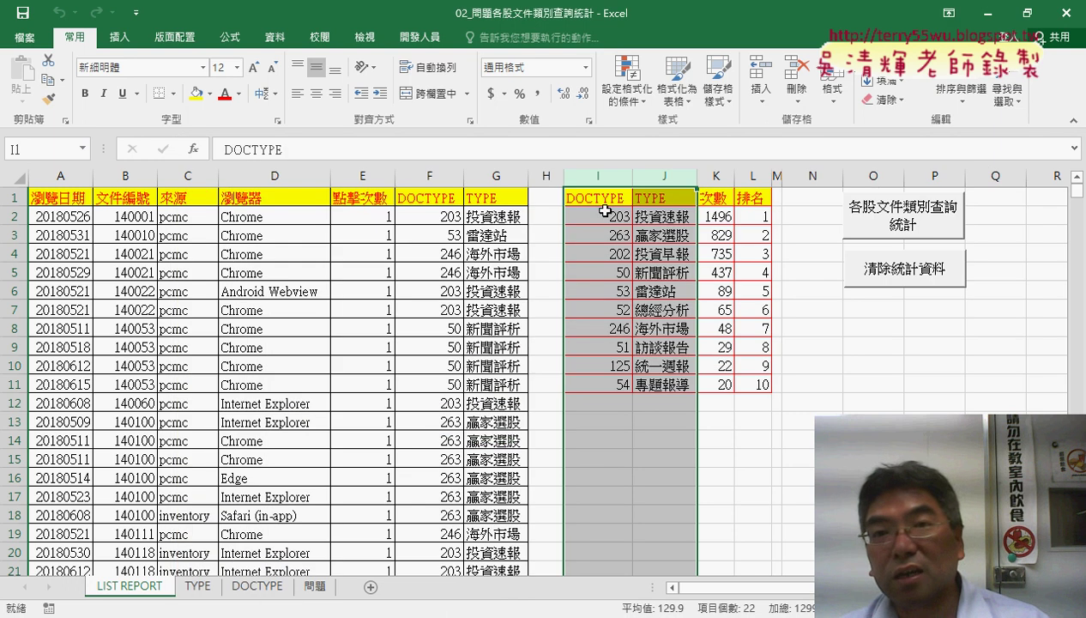
left_click_drag(598, 178, 658, 182)
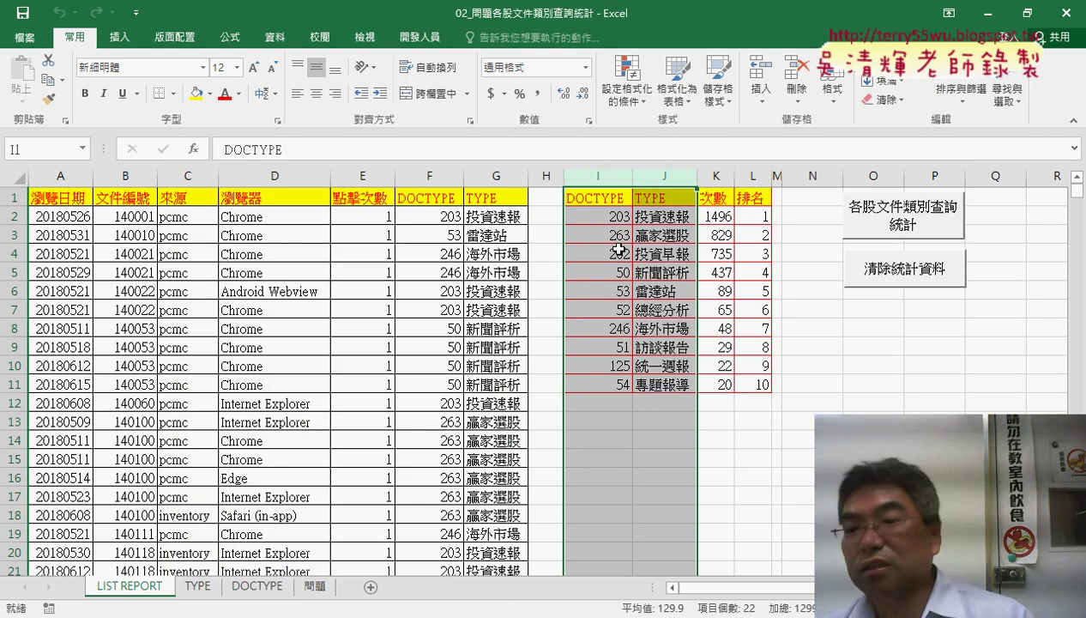
left_click(913, 272)
left_click(915, 214)
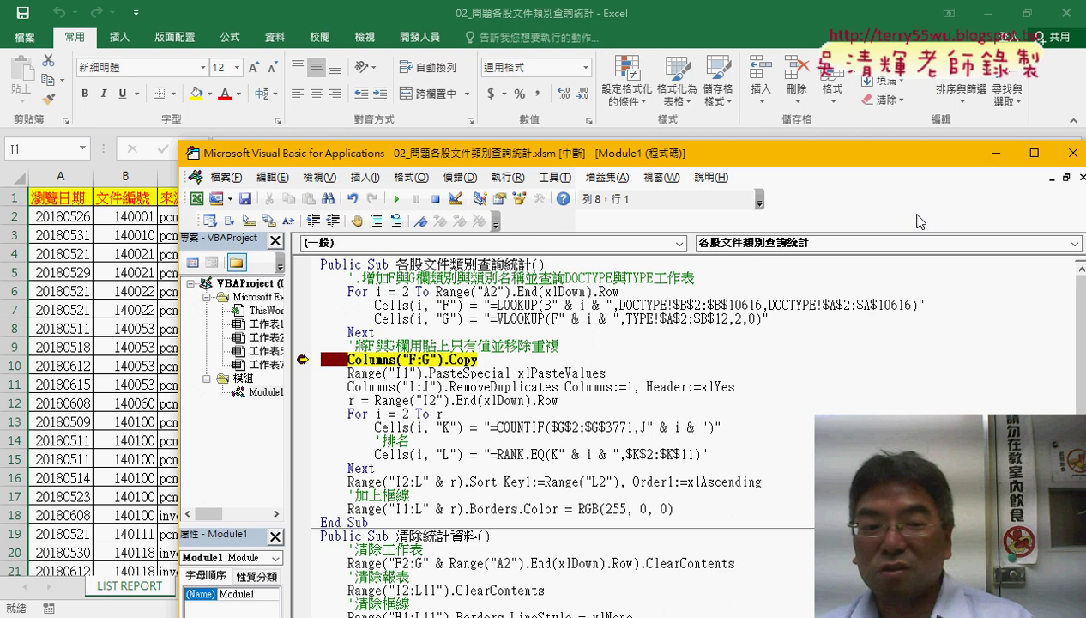
Step: Remove the Copy-line breakpoint and let the macro finish the ranked table, 投資速報 1496 to 專題報導 20
left_click(305, 359)
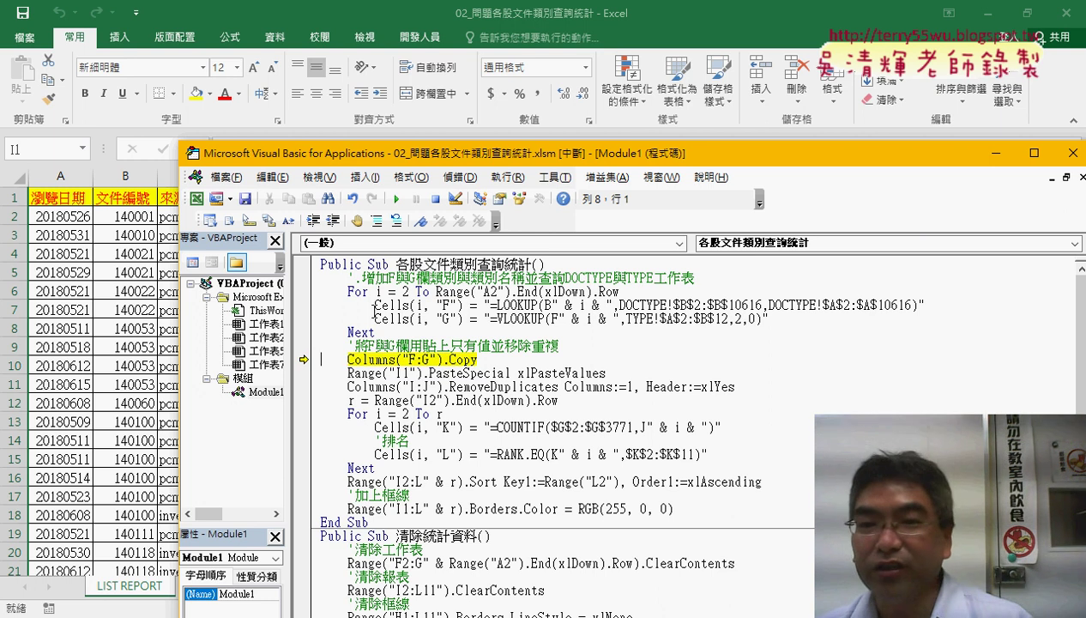
left_click(396, 198)
left_click(700, 10)
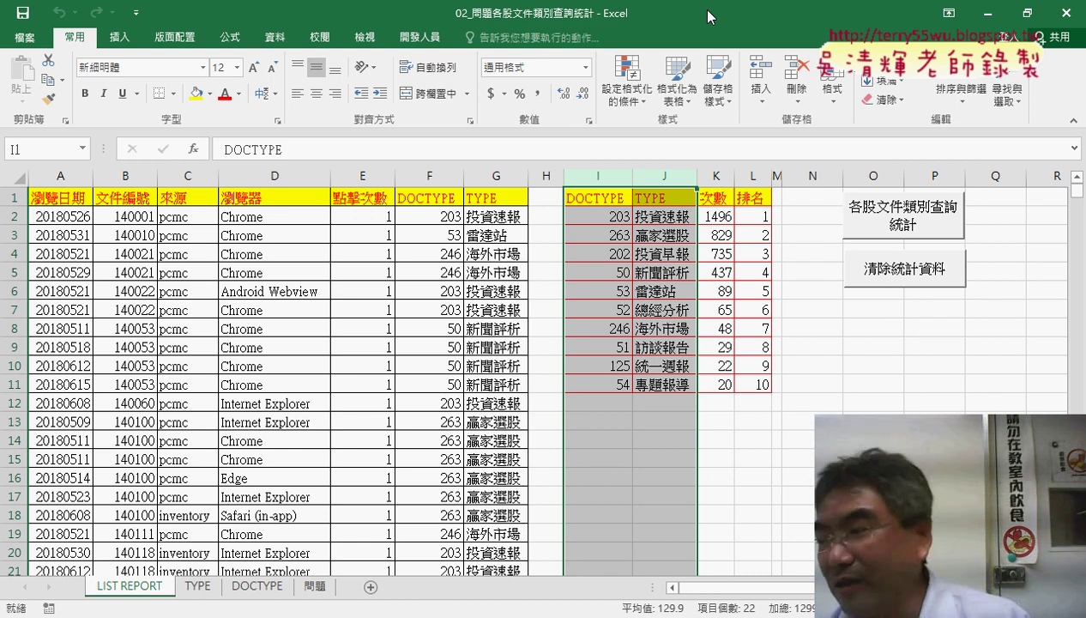
left_click(798, 440)
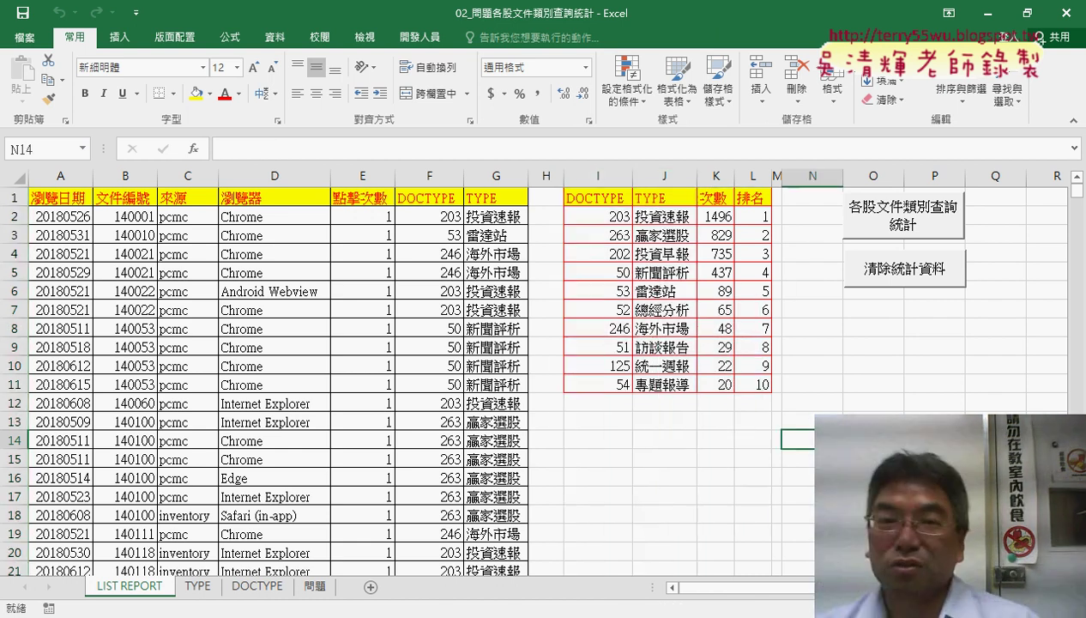